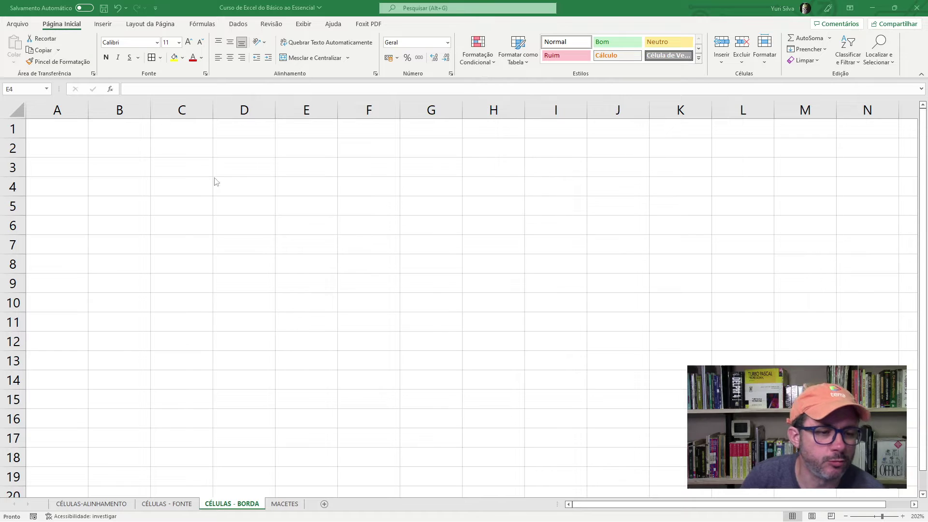
# Select cell E4 on the CÉLULAS - BORDA sheet
pyautogui.hotkey('alt', 'Tab')
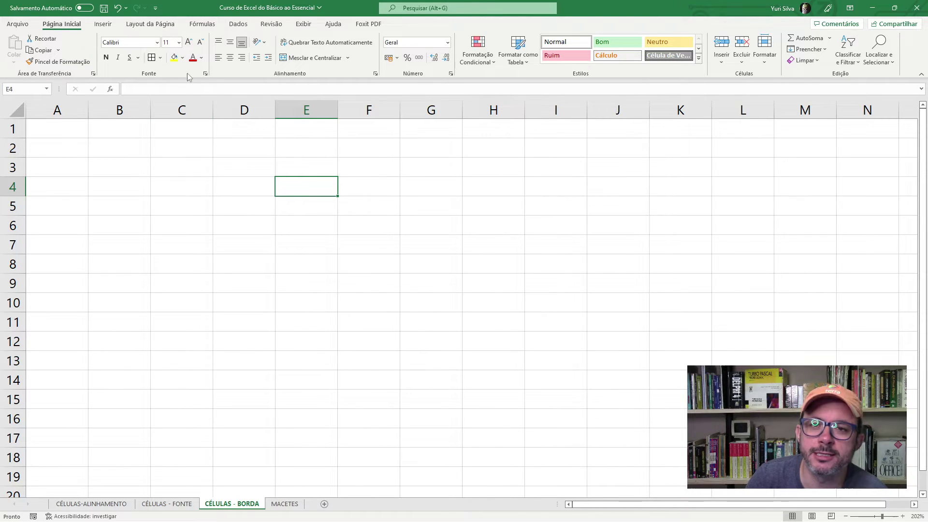
pyautogui.click(160, 58)
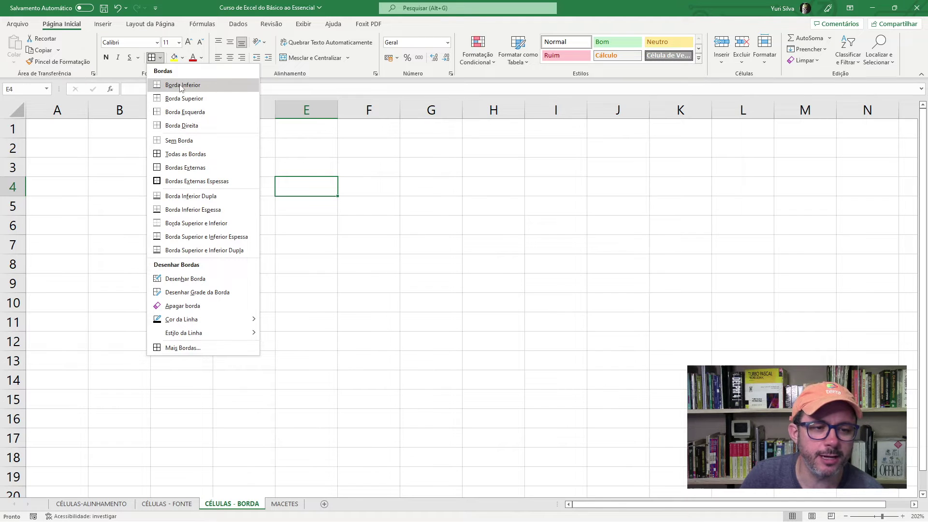
pyautogui.click(377, 253)
pyautogui.press('Down')
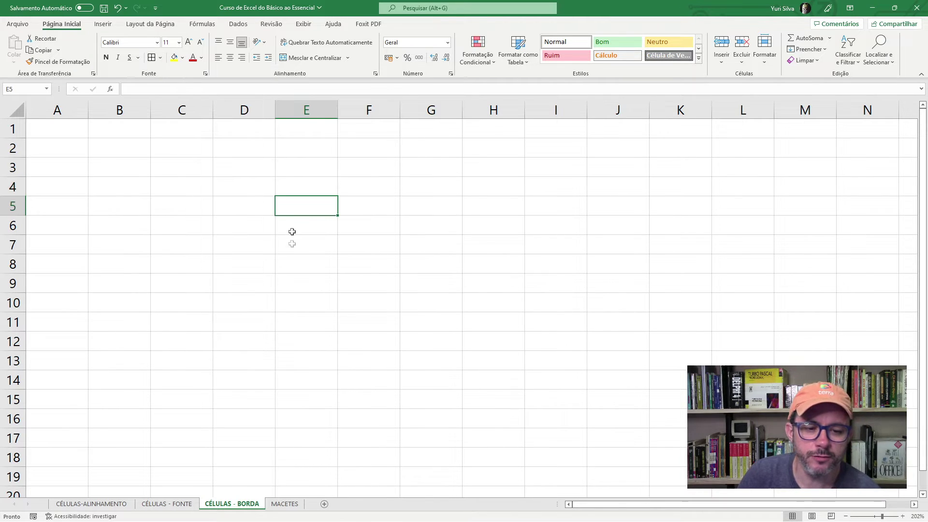
pyautogui.click(299, 185)
pyautogui.click(311, 342)
pyautogui.click(306, 182)
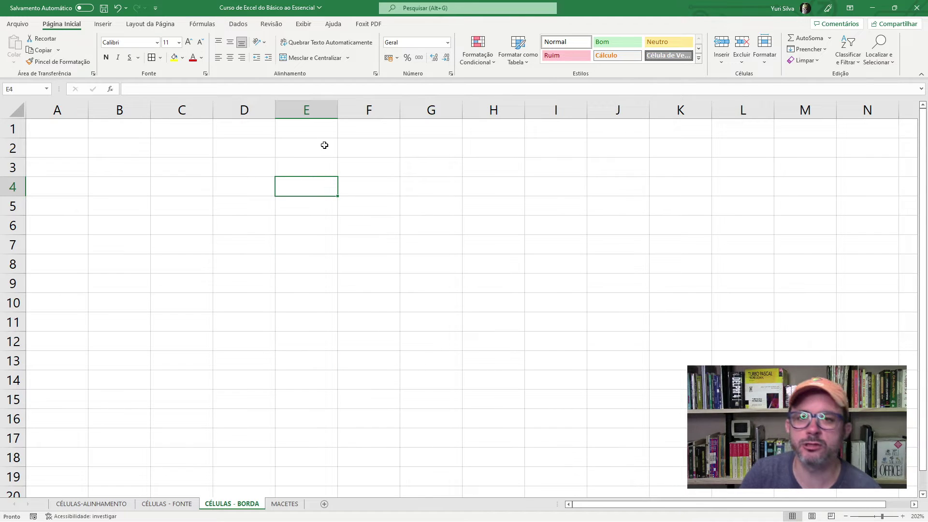
pyautogui.click(313, 310)
pyautogui.click(306, 188)
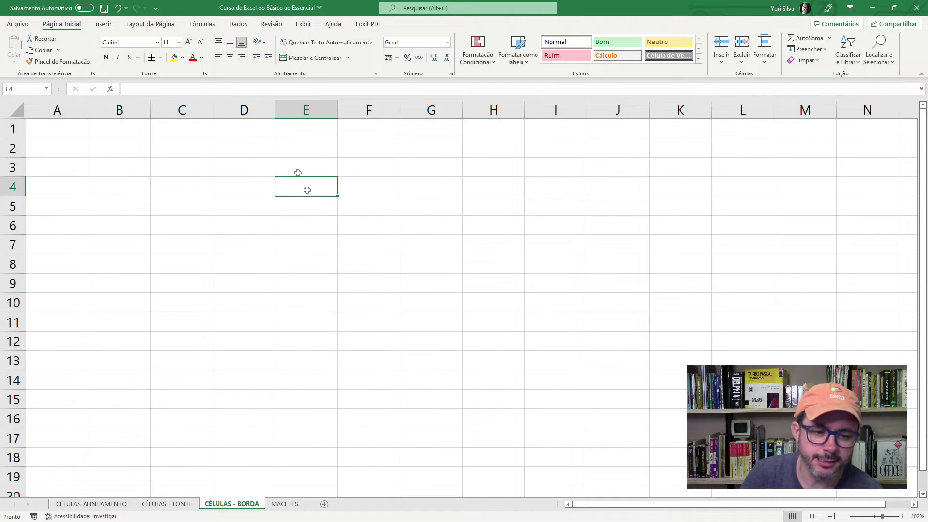
# Give E4 a Borda Inferior (bottom border) and check it from nearby cells
pyautogui.click(160, 58)
pyautogui.click(170, 86)
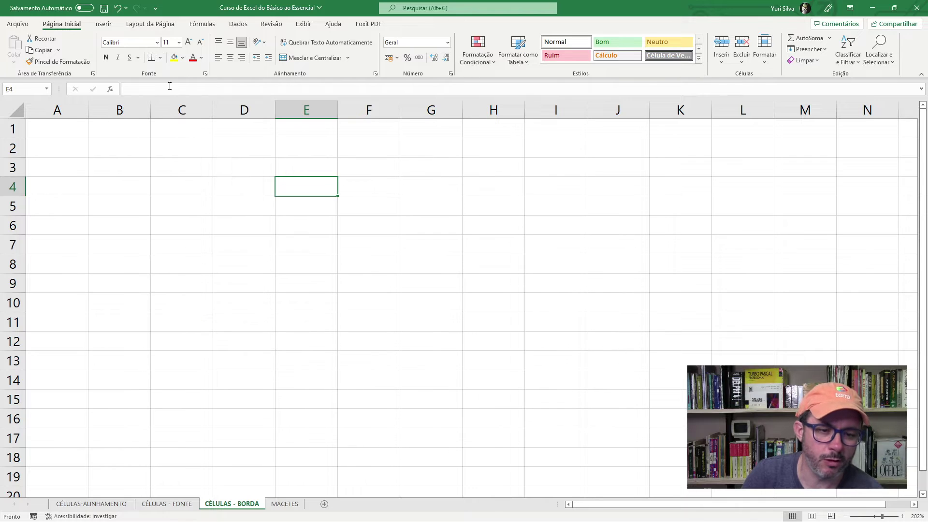
pyautogui.click(262, 259)
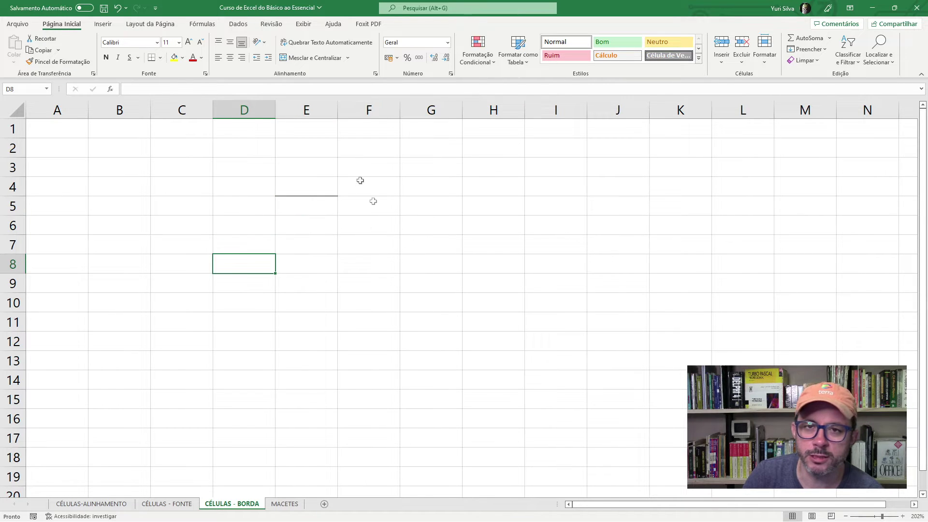
pyautogui.click(296, 191)
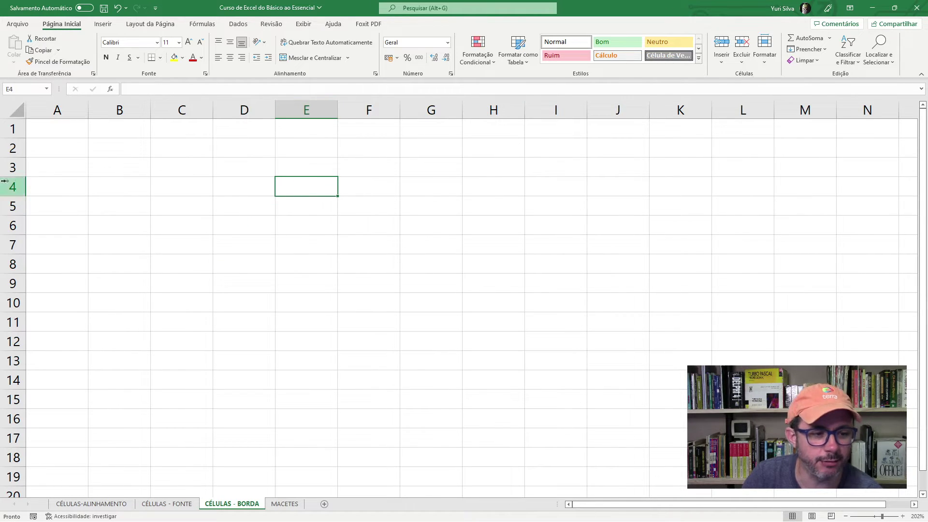
pyautogui.click(306, 283)
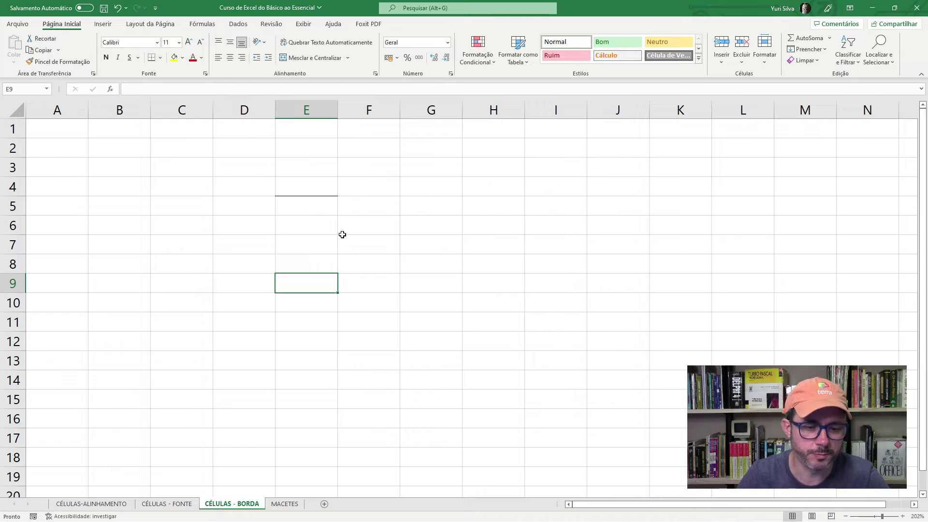
pyautogui.click(300, 230)
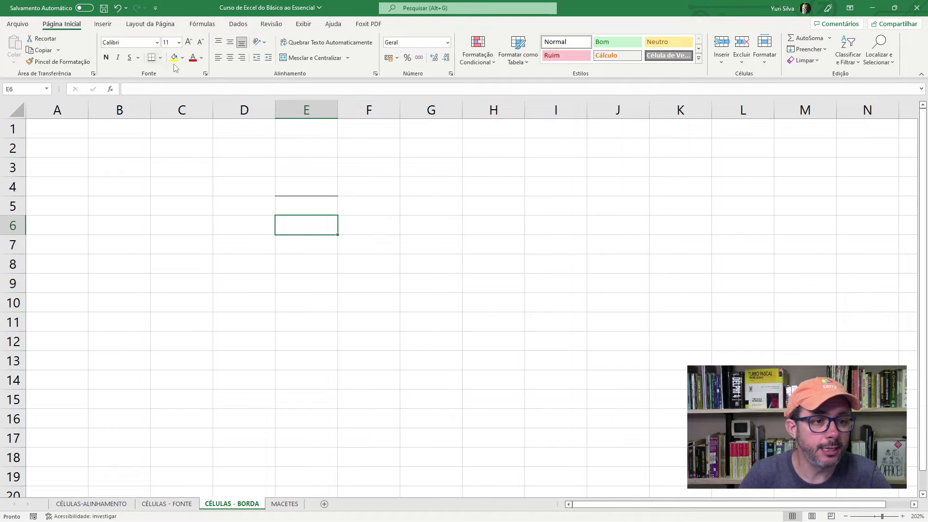
pyautogui.click(160, 58)
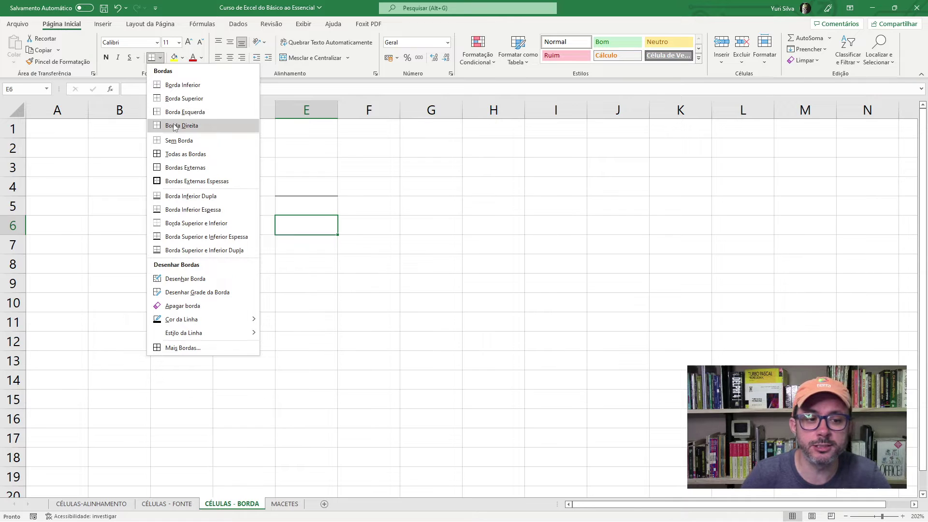
pyautogui.click(310, 192)
pyautogui.click(309, 182)
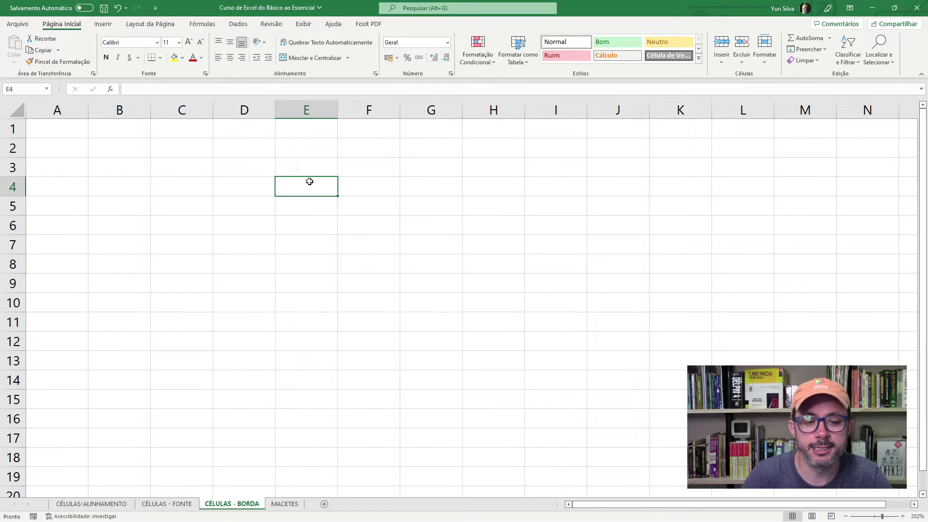
# Add top, left and right borders to E4 so it is fully outlined
pyautogui.click(161, 58)
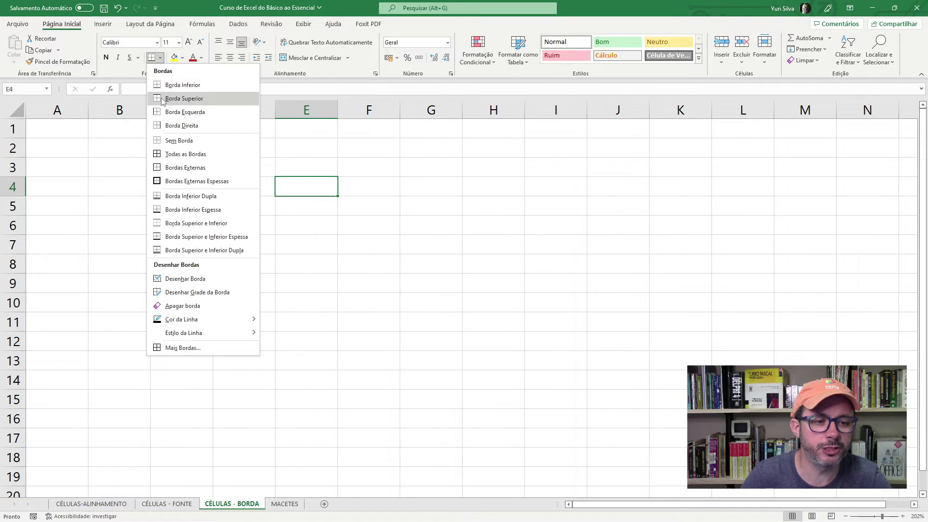
pyautogui.click(164, 84)
pyautogui.click(161, 57)
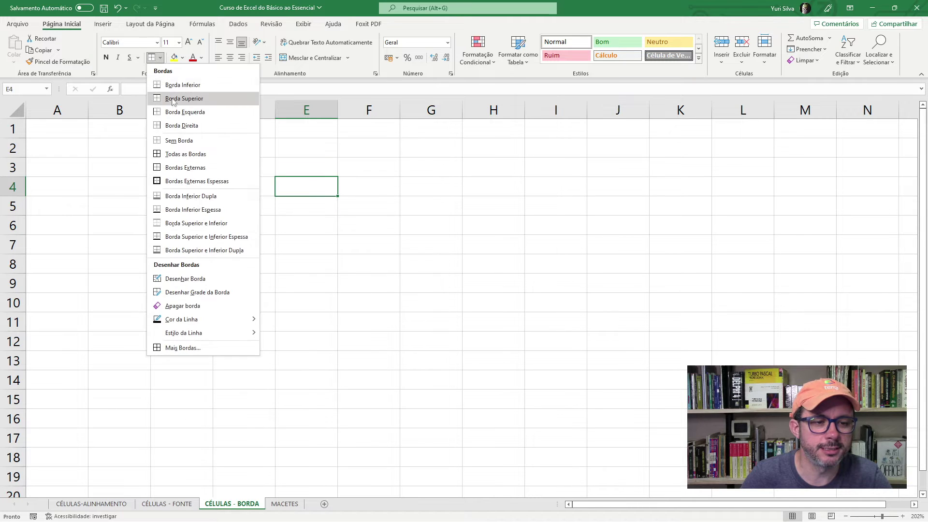
pyautogui.click(175, 110)
pyautogui.click(161, 58)
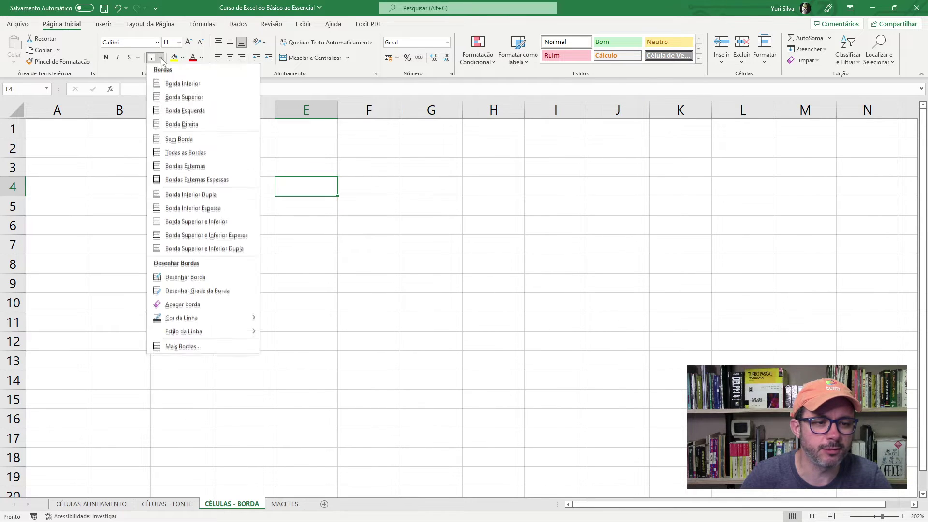
pyautogui.click(181, 124)
pyautogui.click(316, 277)
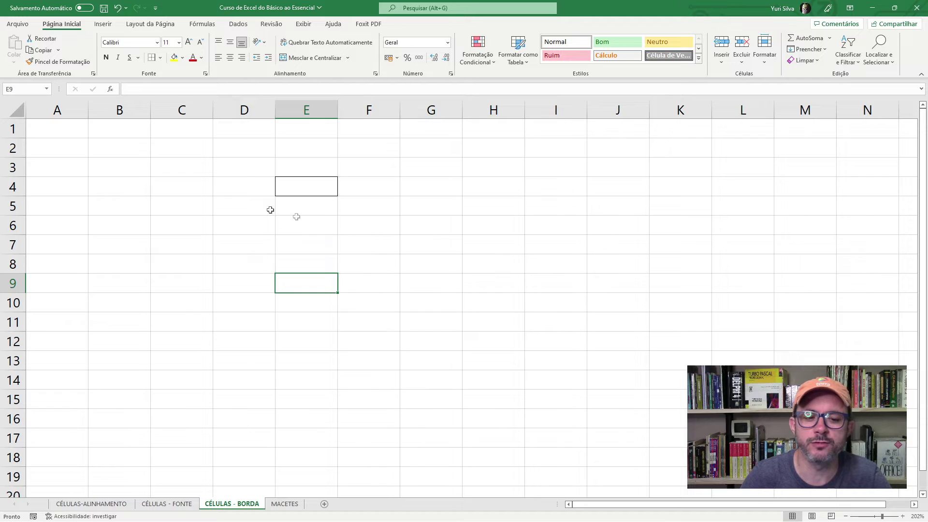
# Give cell E6 Todas as Bordas (All Borders)
pyautogui.click(291, 191)
pyautogui.click(309, 261)
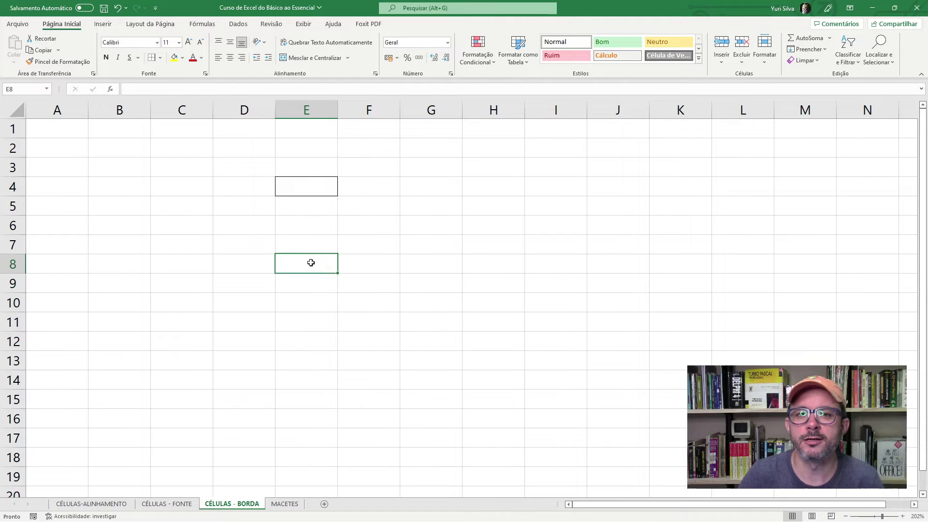
pyautogui.click(304, 185)
pyautogui.press('Return')
pyautogui.click(298, 246)
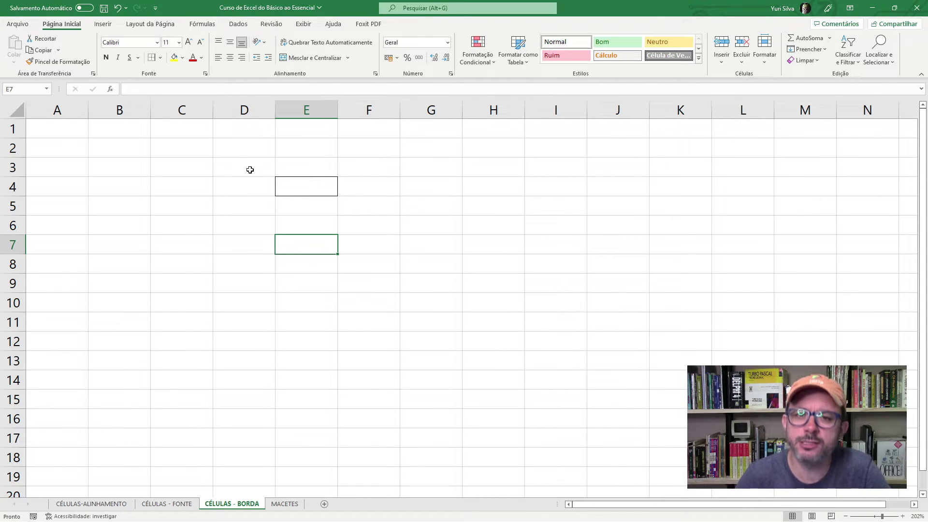
pyautogui.click(283, 185)
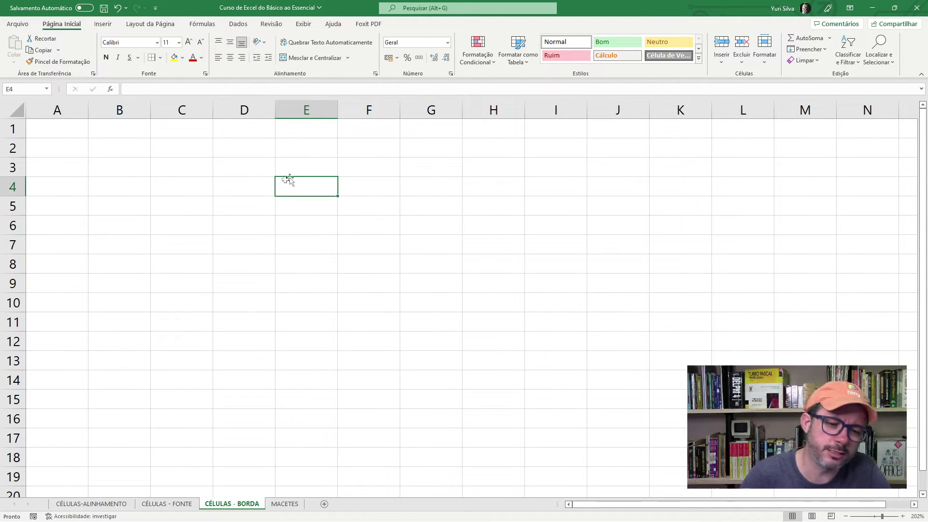
pyautogui.click(293, 224)
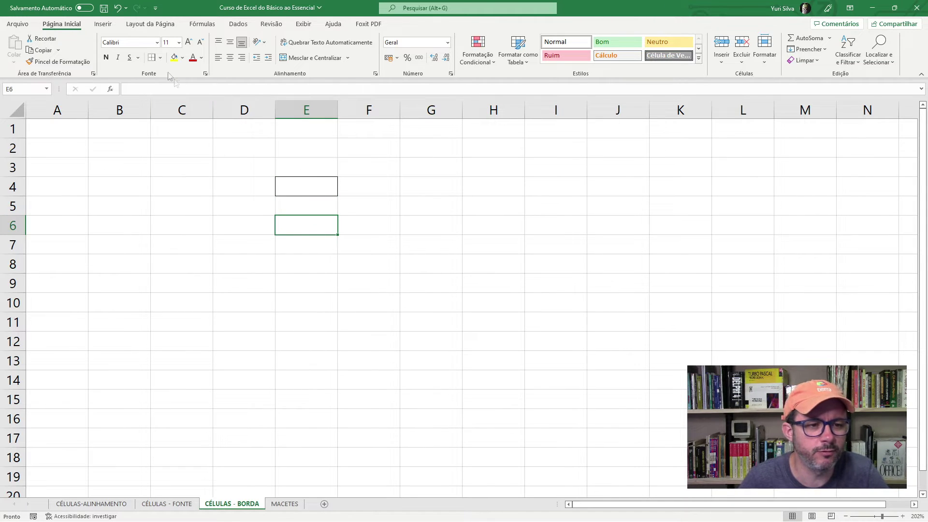
pyautogui.click(161, 58)
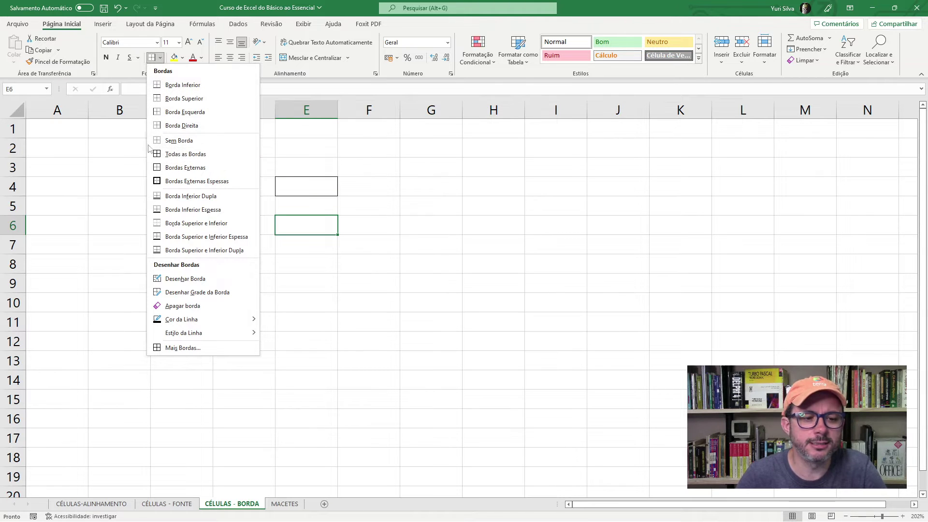
pyautogui.click(180, 155)
pyautogui.click(320, 274)
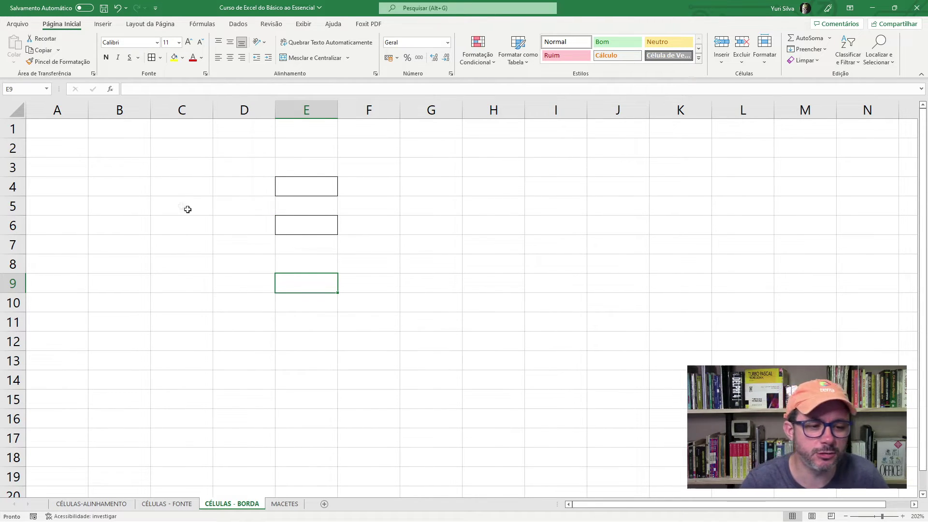
# Apply Todas as Bordas to B3:C5, making a six-cell bordered grid
pyautogui.click(116, 167)
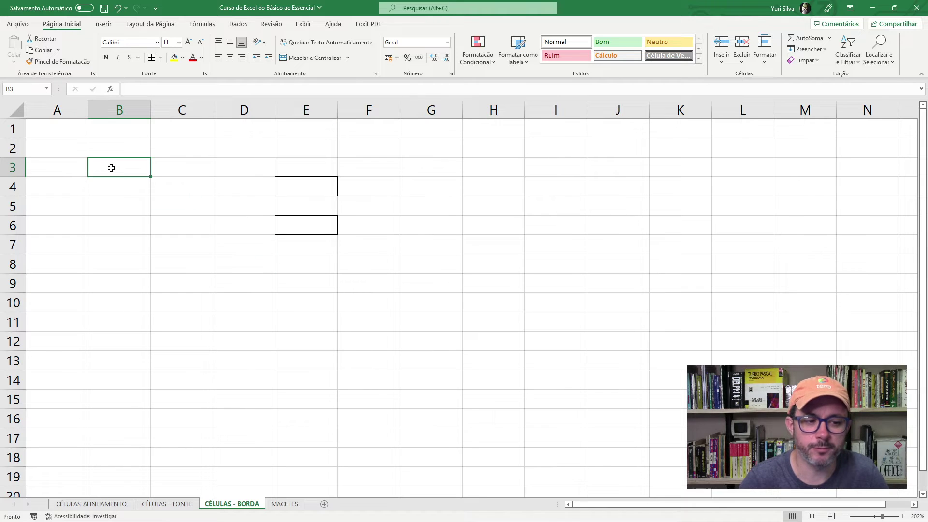
pyautogui.moveTo(112, 168); pyautogui.dragTo(191, 209)
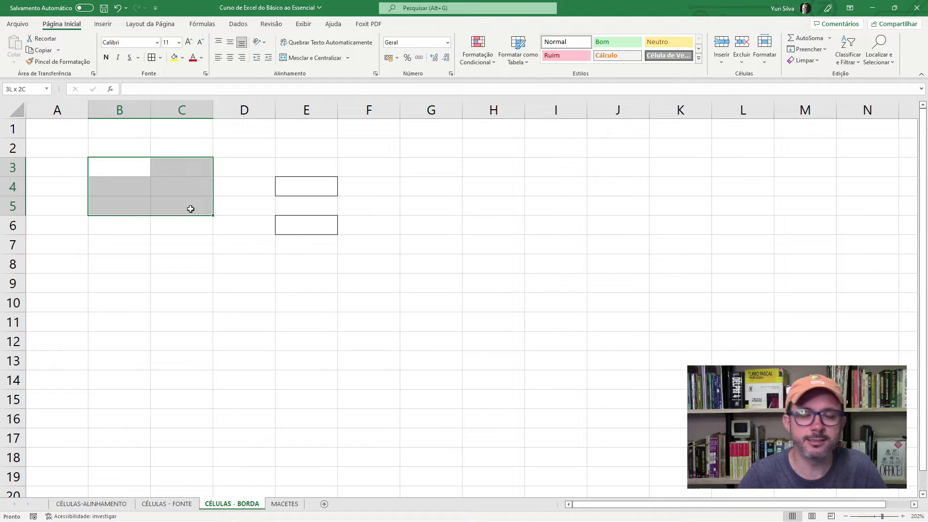
pyautogui.click(161, 58)
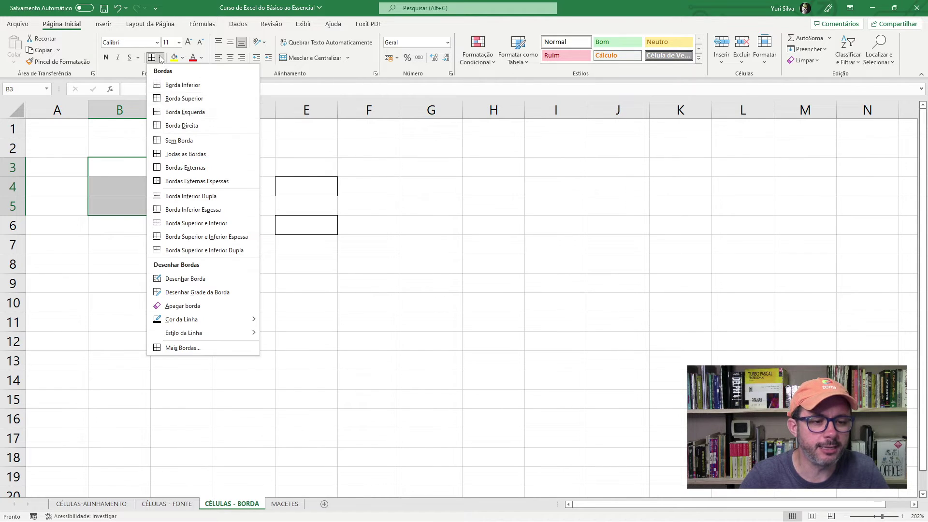
pyautogui.click(183, 155)
pyautogui.click(159, 258)
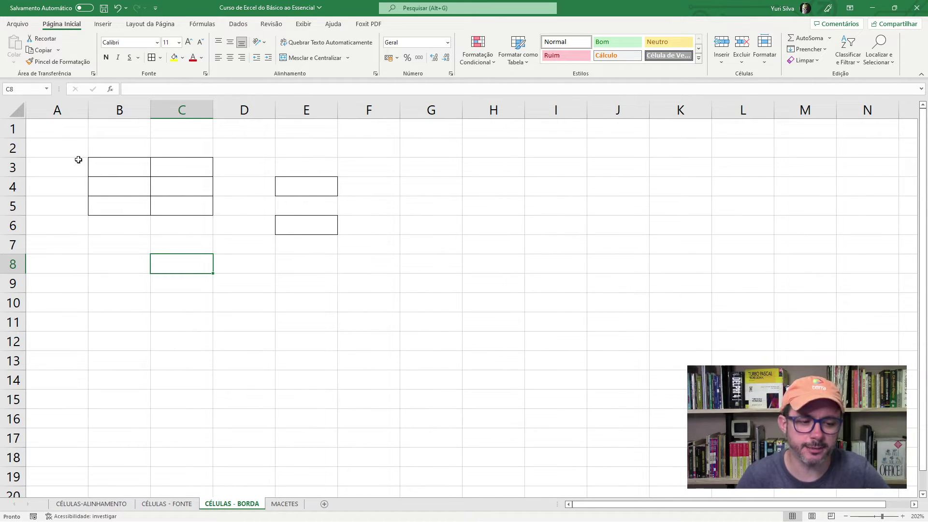
# Put a Bordas Externas outline around B7:C9 with no inner lines
pyautogui.click(118, 248)
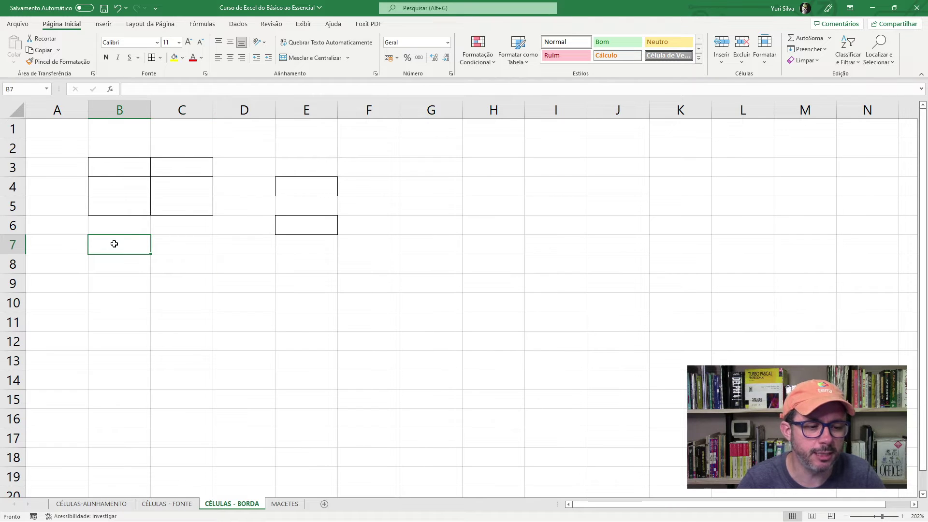
pyautogui.moveTo(115, 243); pyautogui.dragTo(181, 281)
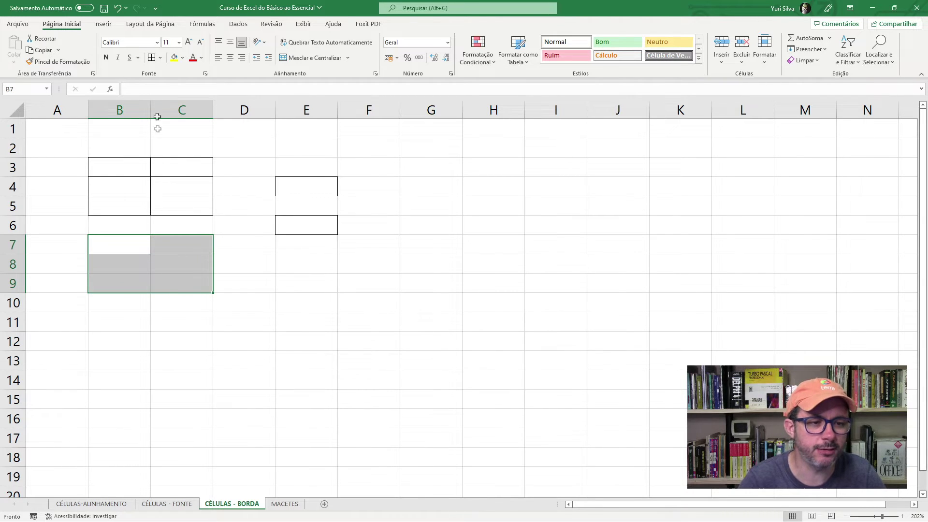
pyautogui.click(160, 58)
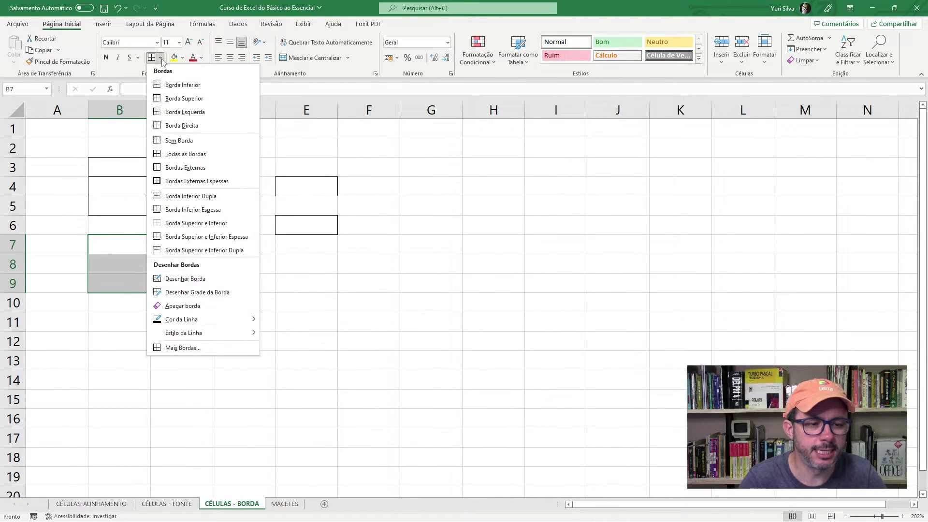
pyautogui.click(174, 167)
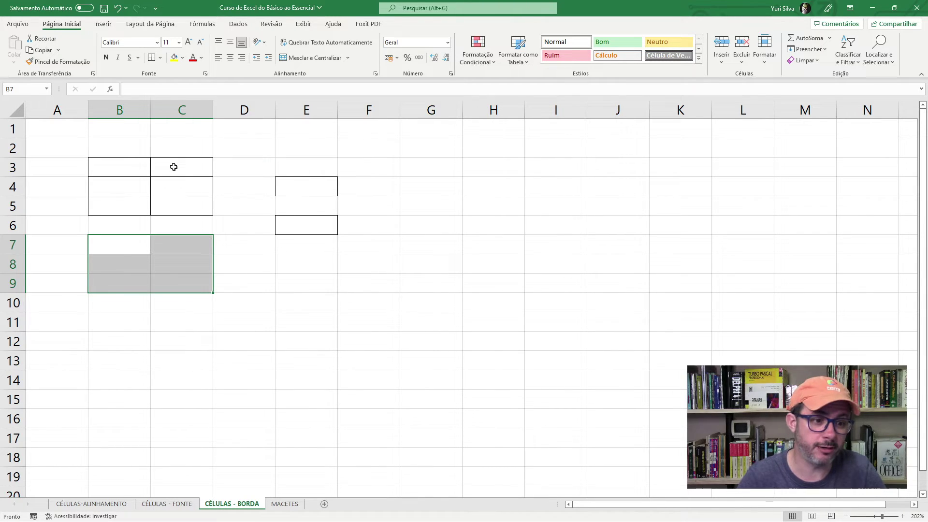
pyautogui.click(177, 337)
pyautogui.click(105, 240)
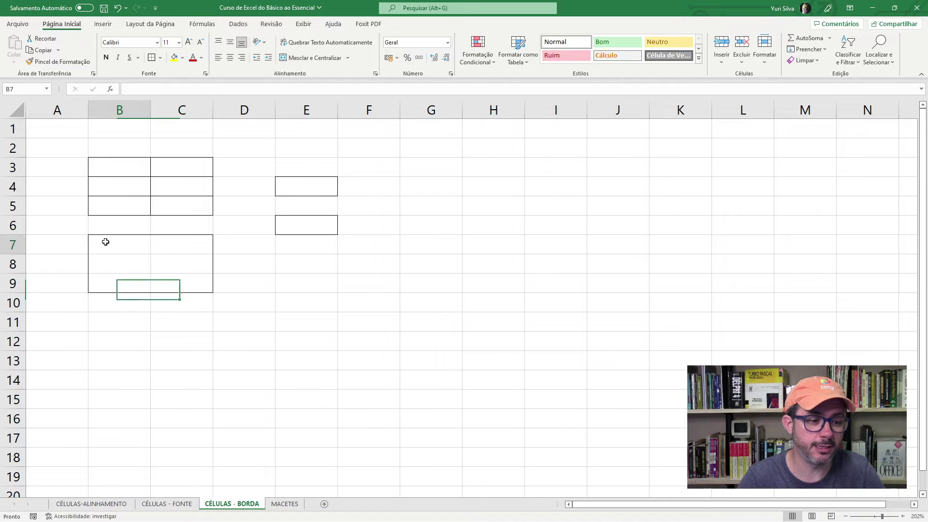
pyautogui.click(133, 353)
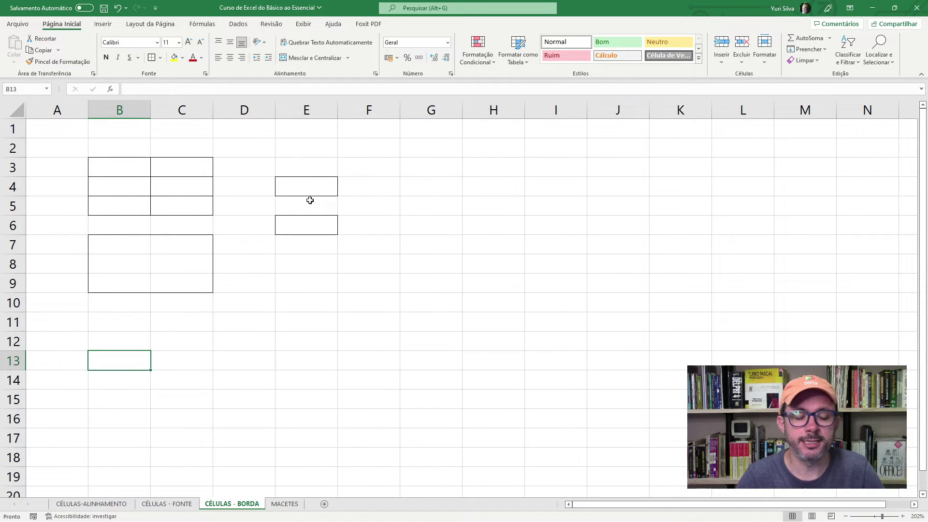
pyautogui.click(302, 186)
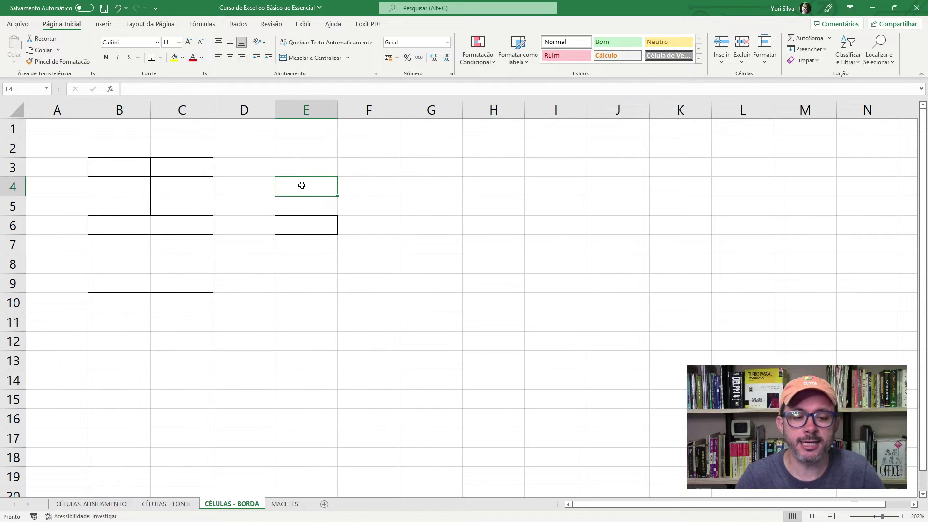
pyautogui.click(290, 229)
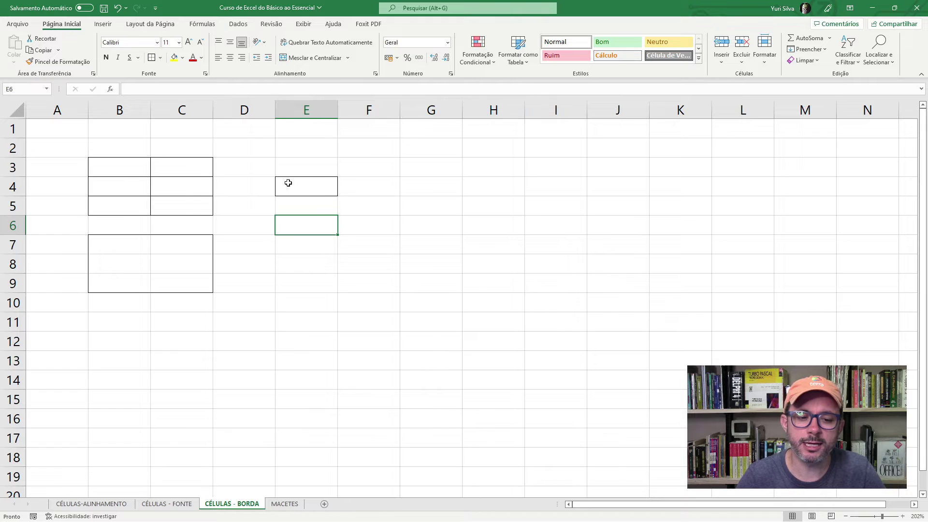
# Reselect the B3:C5 grid and B7:C9 block to compare their borders
pyautogui.click(134, 165)
pyautogui.moveTo(110, 165); pyautogui.dragTo(184, 205)
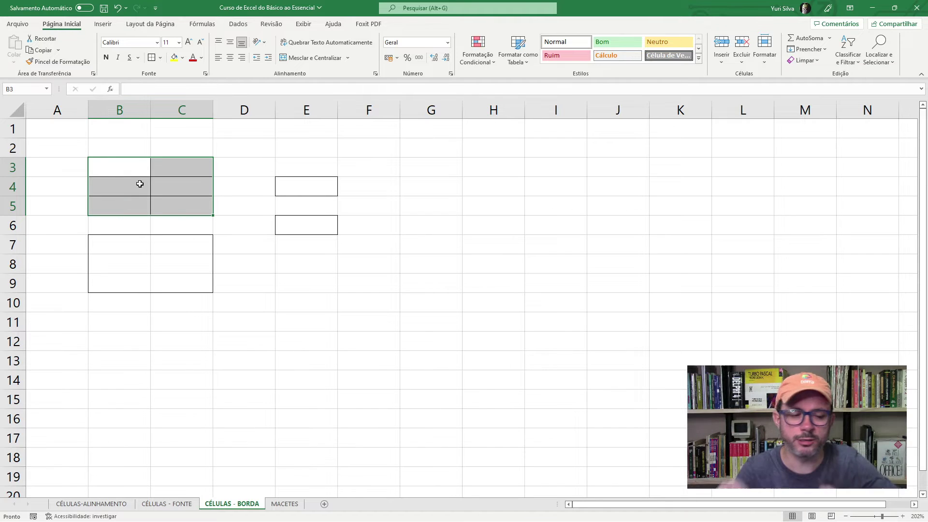
pyautogui.click(141, 285)
pyautogui.moveTo(130, 246); pyautogui.dragTo(184, 285)
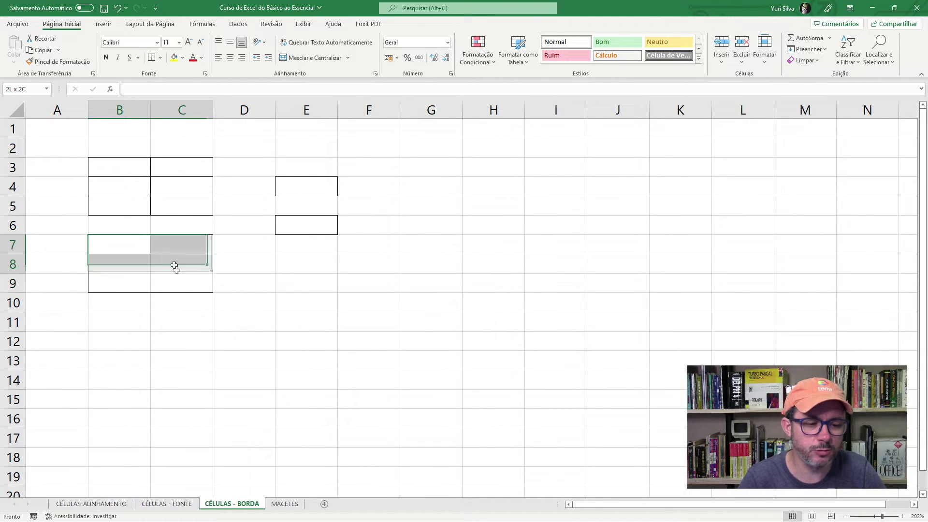
pyautogui.click(143, 304)
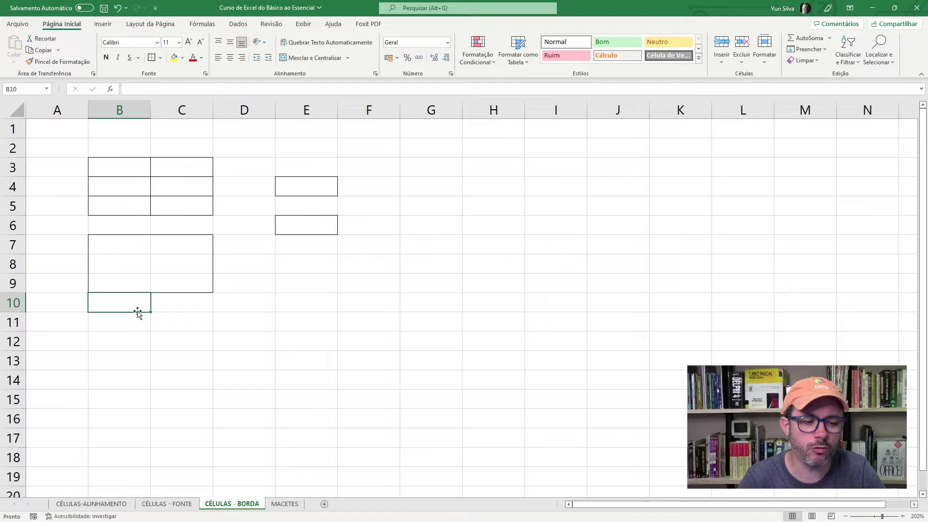
pyautogui.click(132, 344)
pyautogui.click(162, 57)
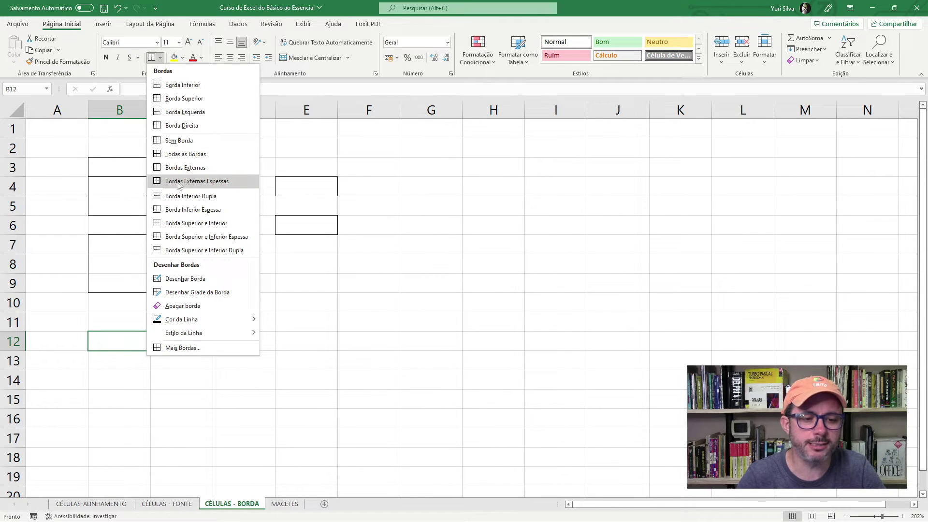
pyautogui.click(303, 276)
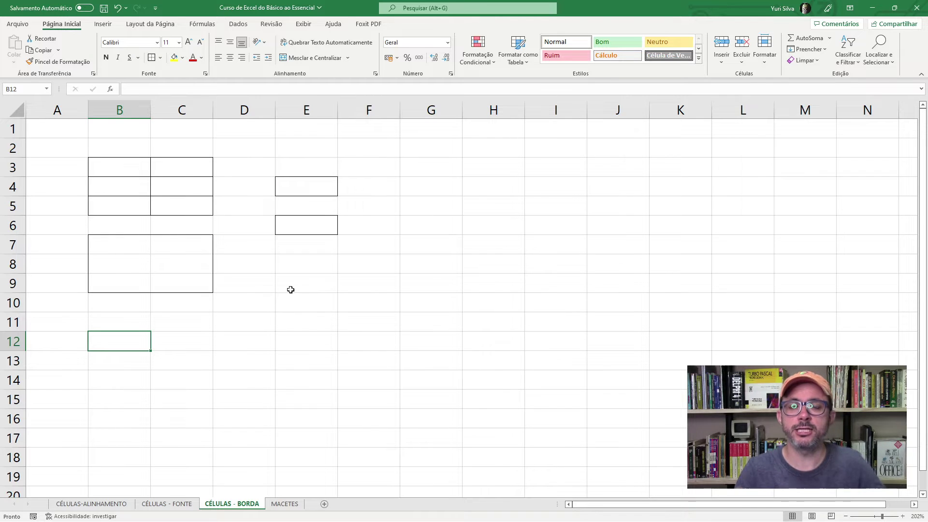
# Apply Bordas Externas Espessas (thick outside border) to E8:F9
pyautogui.moveTo(319, 262)
pyautogui.mouseDown()
pyautogui.moveTo(344, 263)
pyautogui.moveTo(357, 279)
pyautogui.mouseUp()
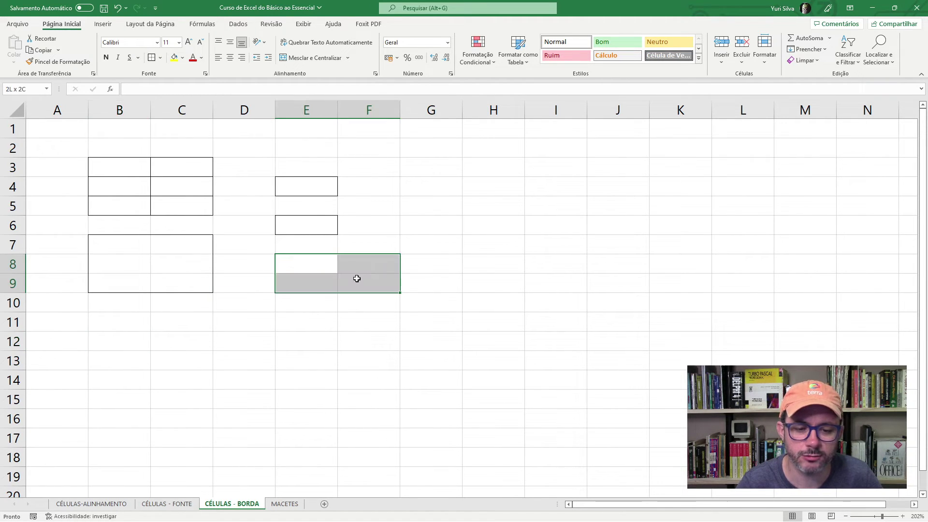
pyautogui.click(160, 58)
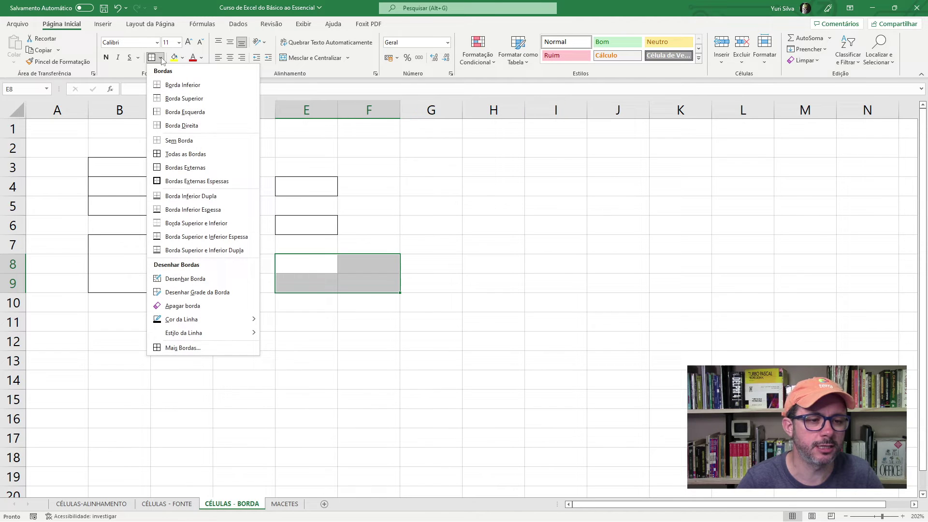
pyautogui.click(181, 176)
pyautogui.click(273, 348)
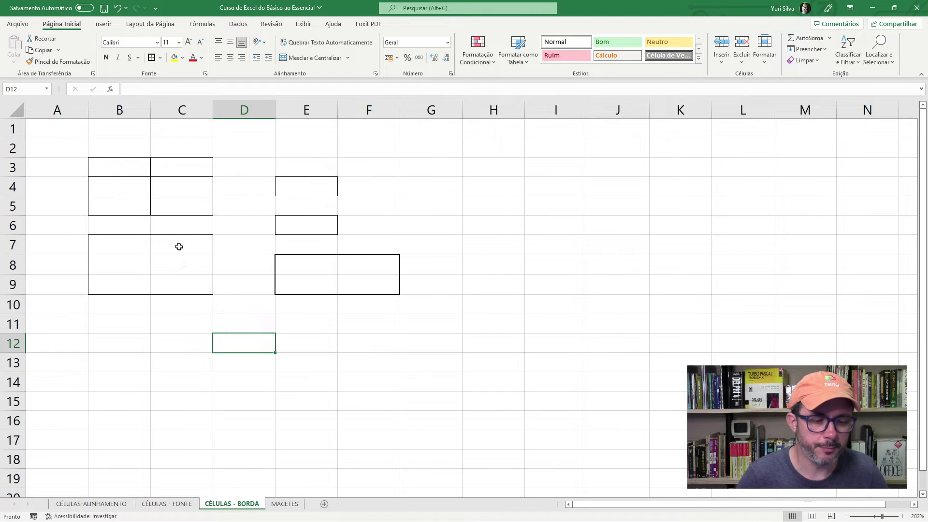
# Give B11 a Borda Inferior Dupla (double bottom border)
pyautogui.click(103, 331)
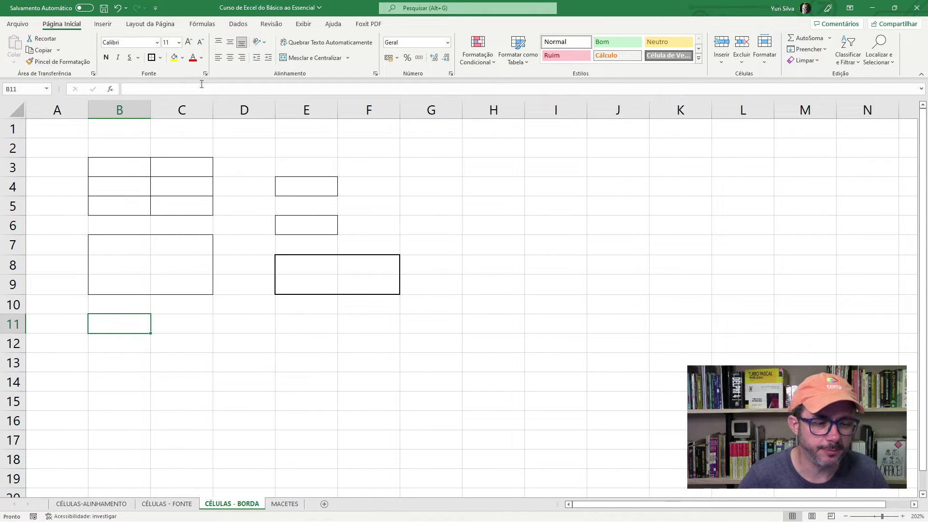
pyautogui.click(160, 57)
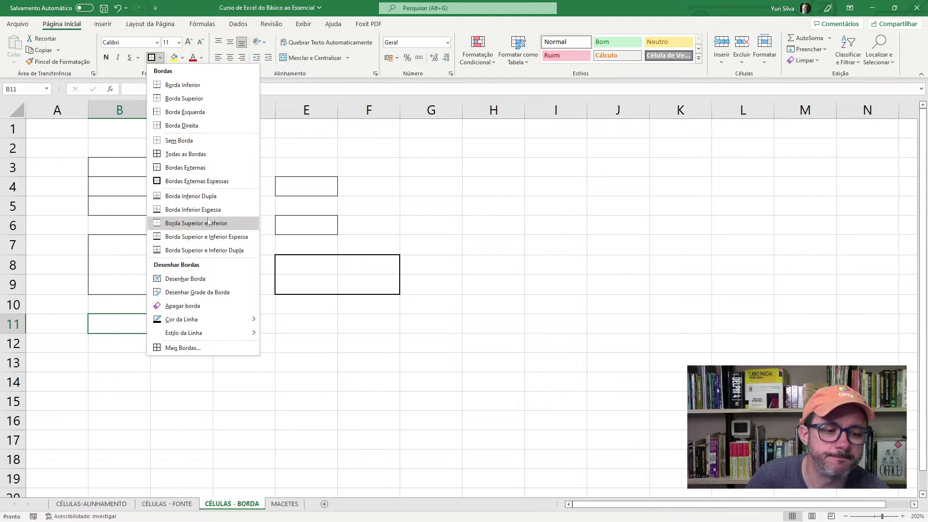
pyautogui.click(194, 197)
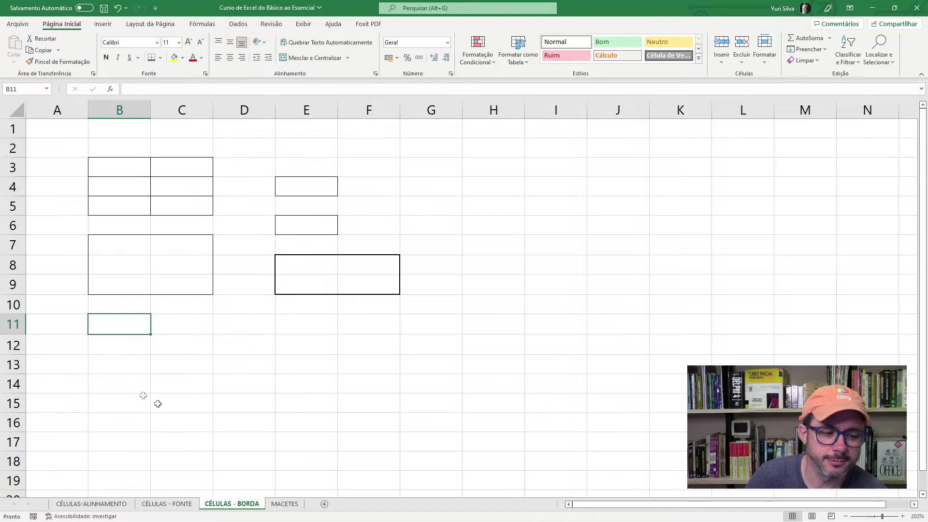
pyautogui.click(141, 402)
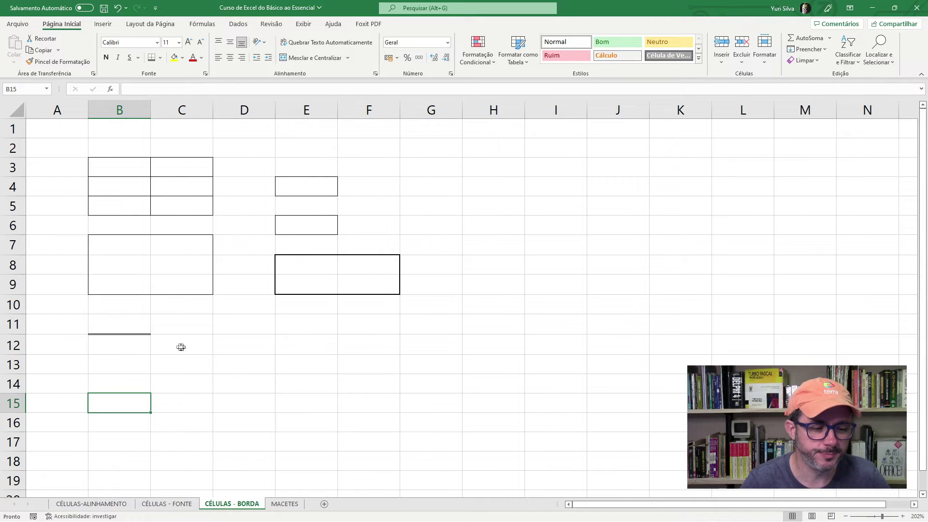
# Give C12 a Borda Inferior Espessa (thick bottom border)
pyautogui.click(181, 346)
pyautogui.click(160, 58)
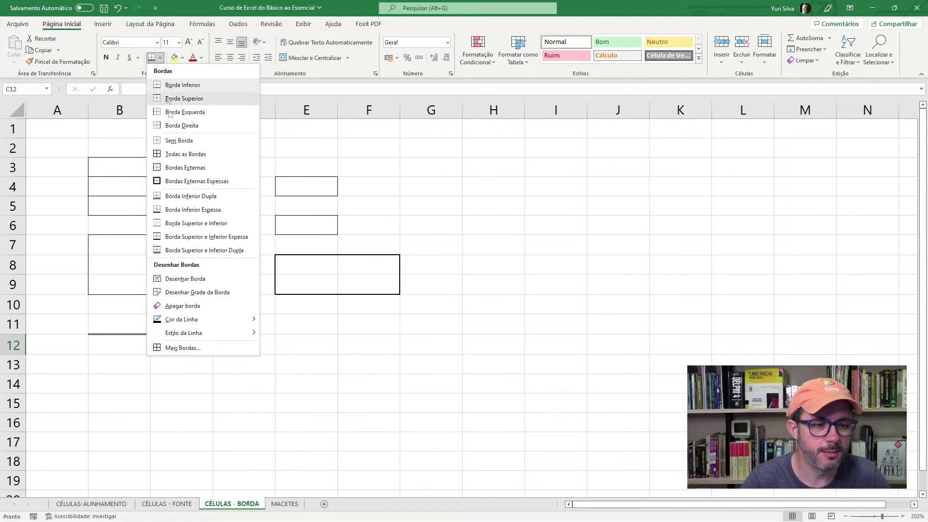
pyautogui.click(183, 209)
pyautogui.click(180, 393)
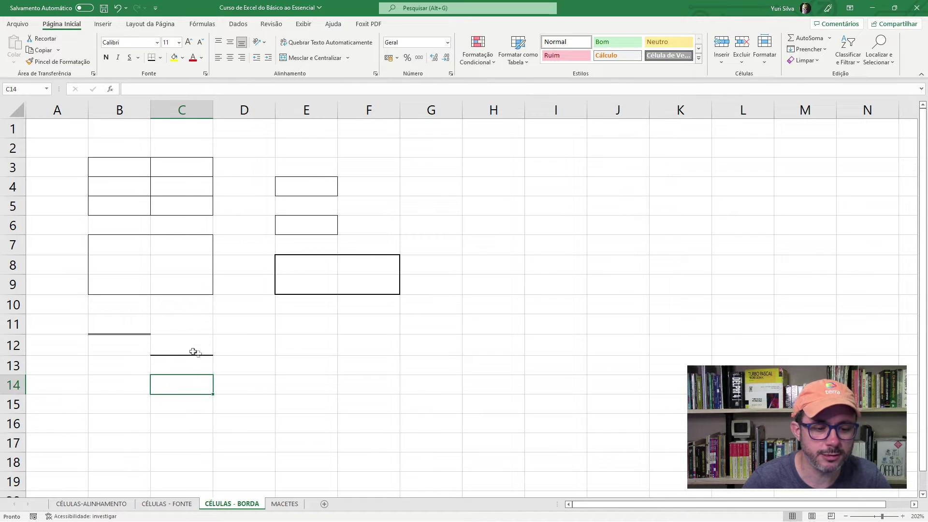
# Give B14 a Borda Superior e Inferior (top and bottom border)
pyautogui.click(106, 376)
pyautogui.click(161, 58)
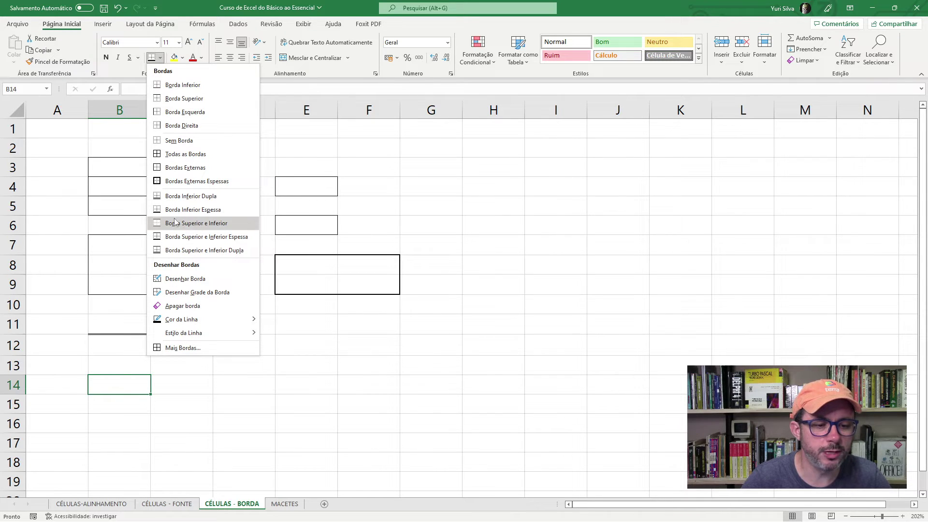
pyautogui.click(196, 223)
pyautogui.click(190, 418)
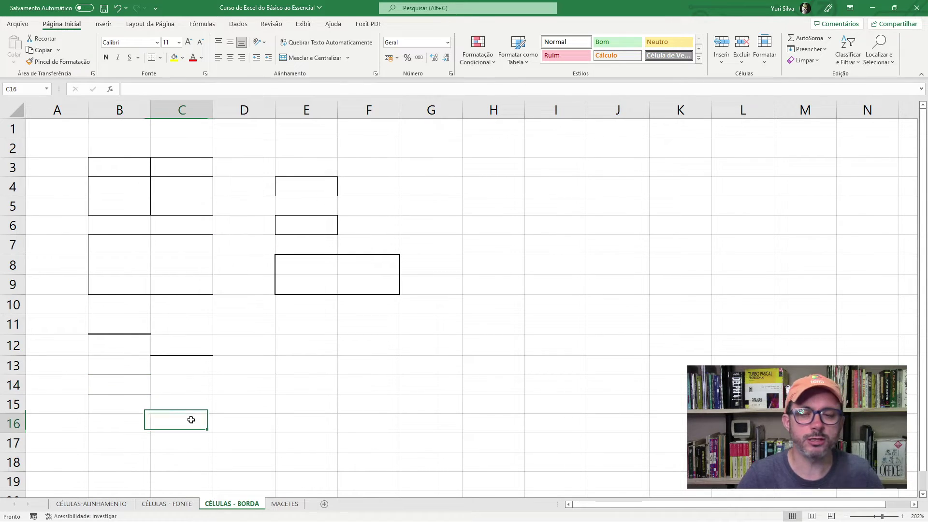
pyautogui.click(103, 383)
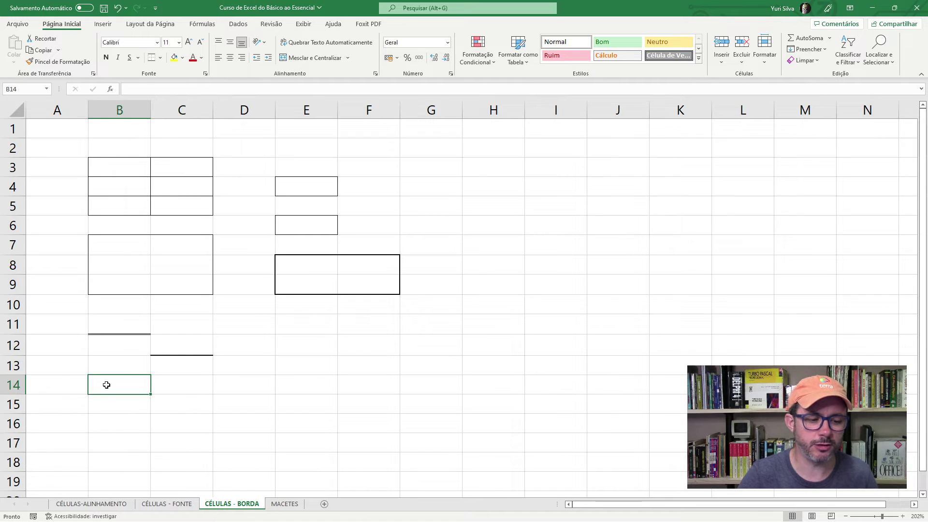
pyautogui.click(246, 389)
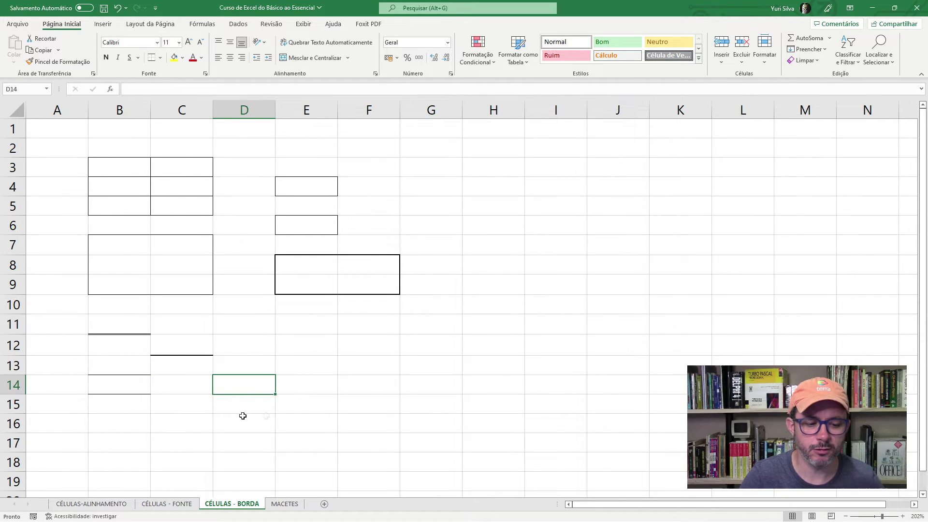
# Give D14 a top and thick bottom border
pyautogui.click(160, 57)
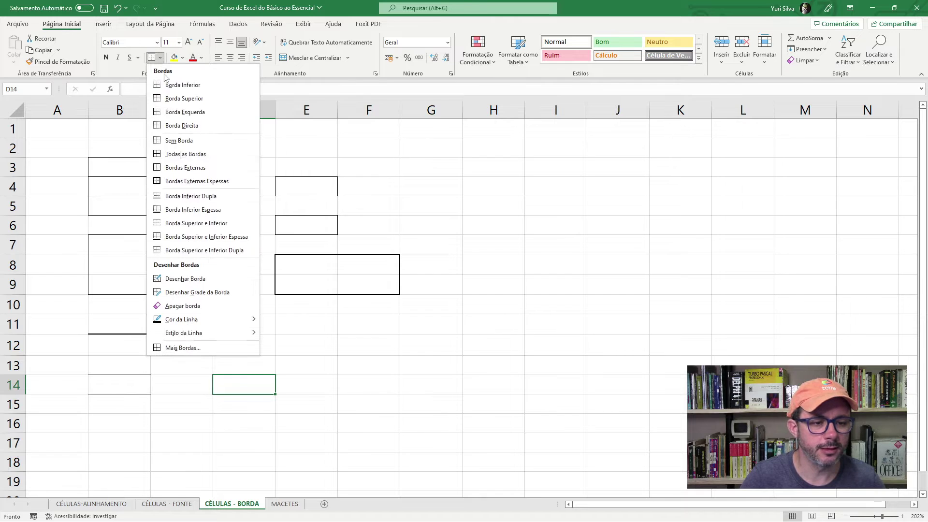
pyautogui.click(189, 236)
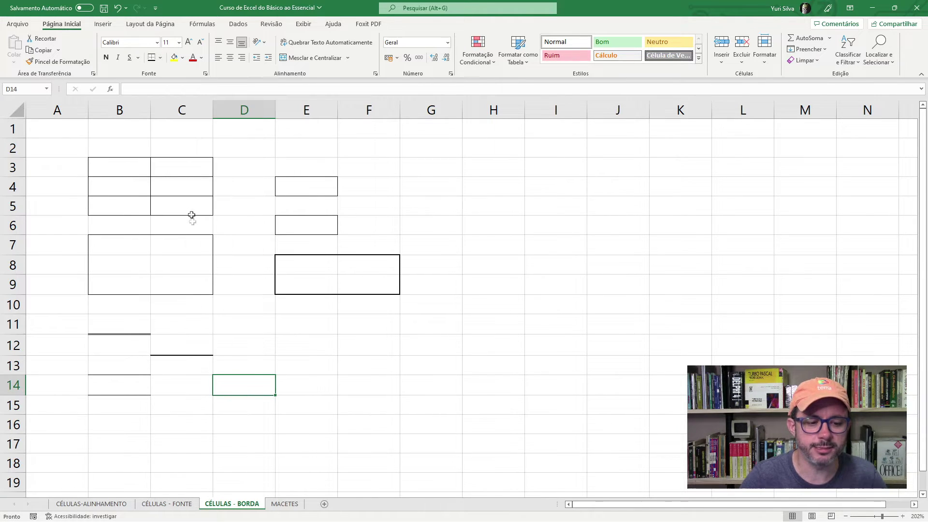
pyautogui.click(265, 428)
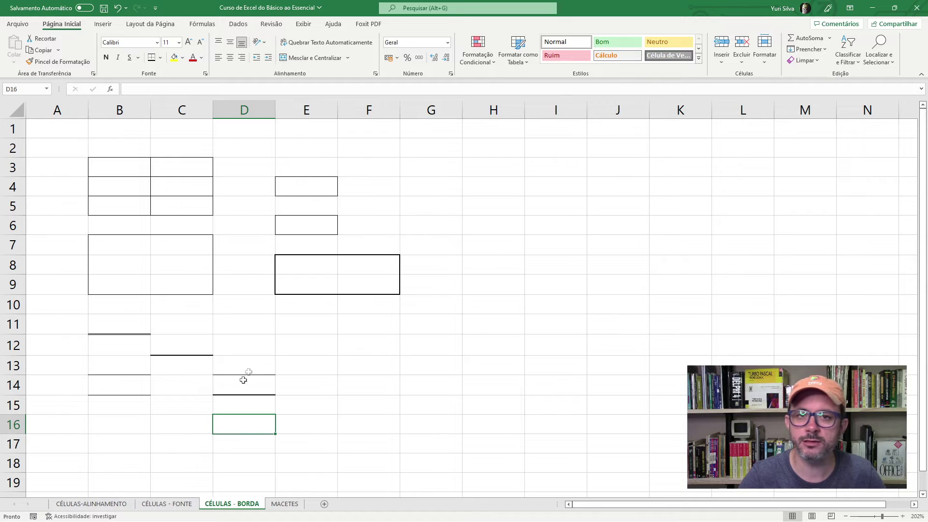
pyautogui.click(244, 390)
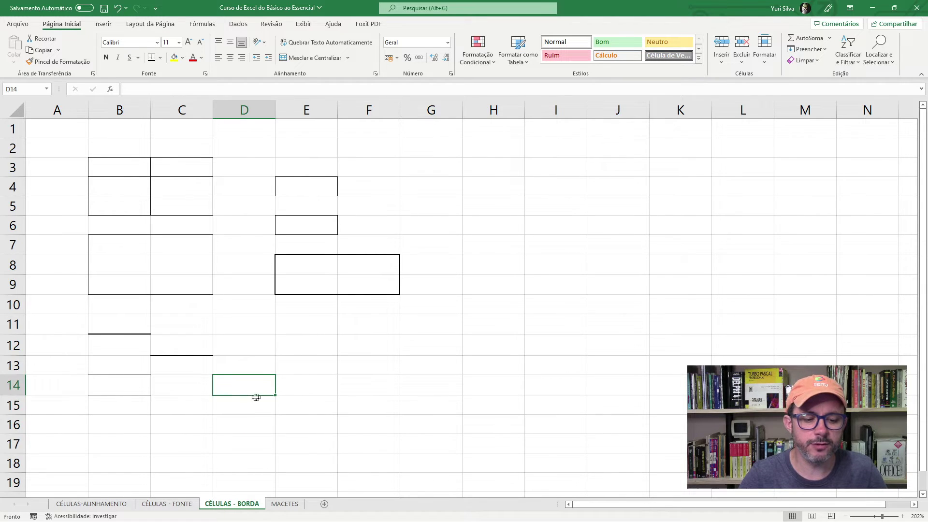
pyautogui.click(245, 442)
pyautogui.click(226, 390)
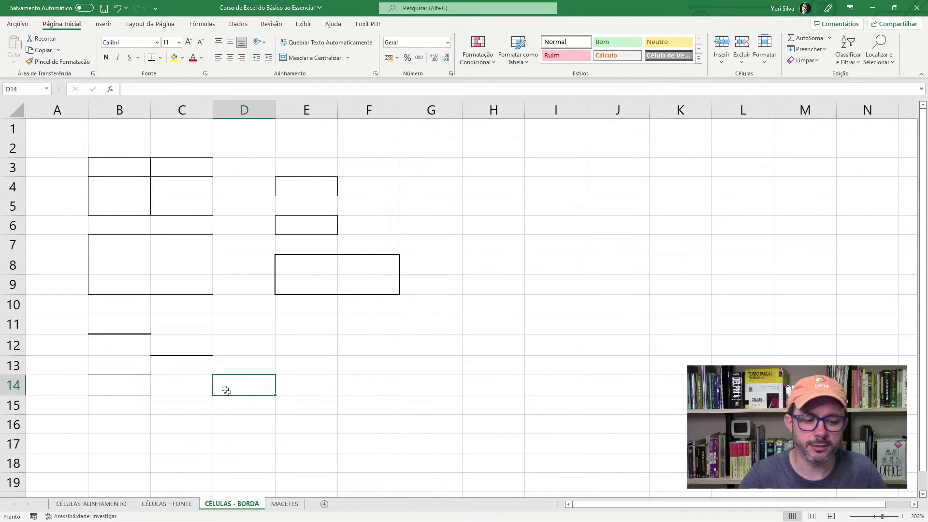
pyautogui.click(102, 379)
pyautogui.click(242, 386)
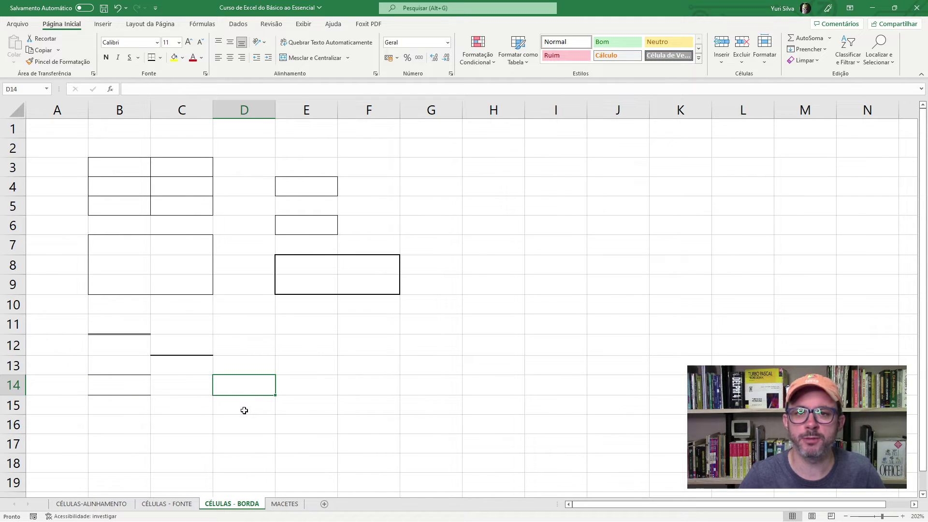
# Give C16 a Borda Superior e Inferior Dupla (top and double bottom border)
pyautogui.click(196, 420)
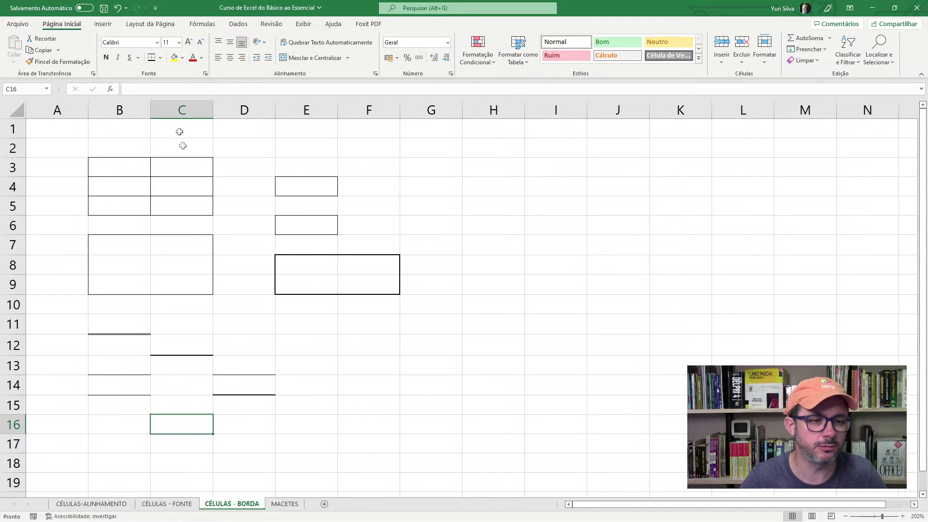
pyautogui.click(160, 57)
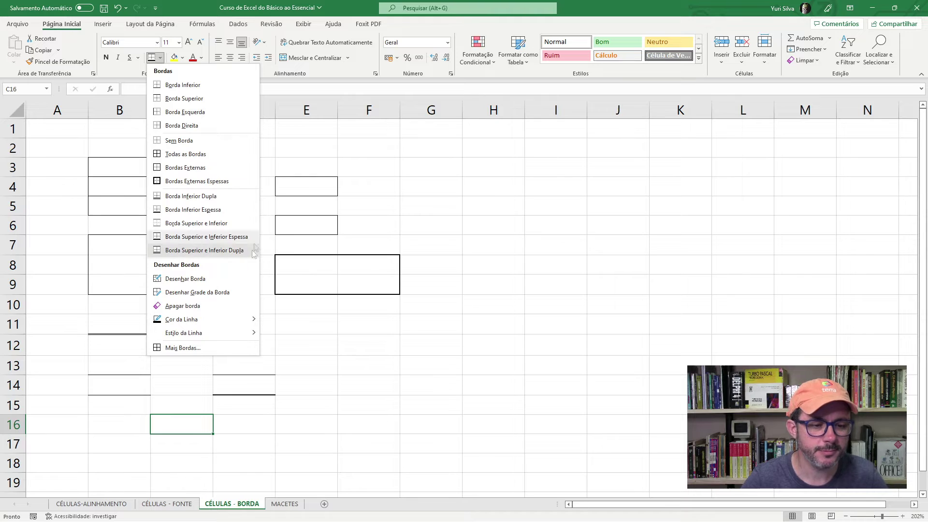
pyautogui.click(195, 250)
pyautogui.click(247, 463)
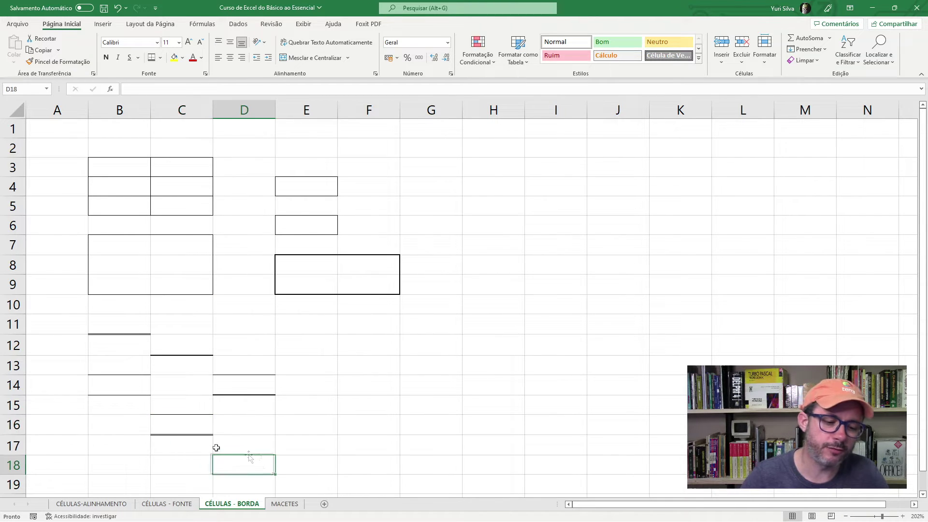
pyautogui.click(180, 421)
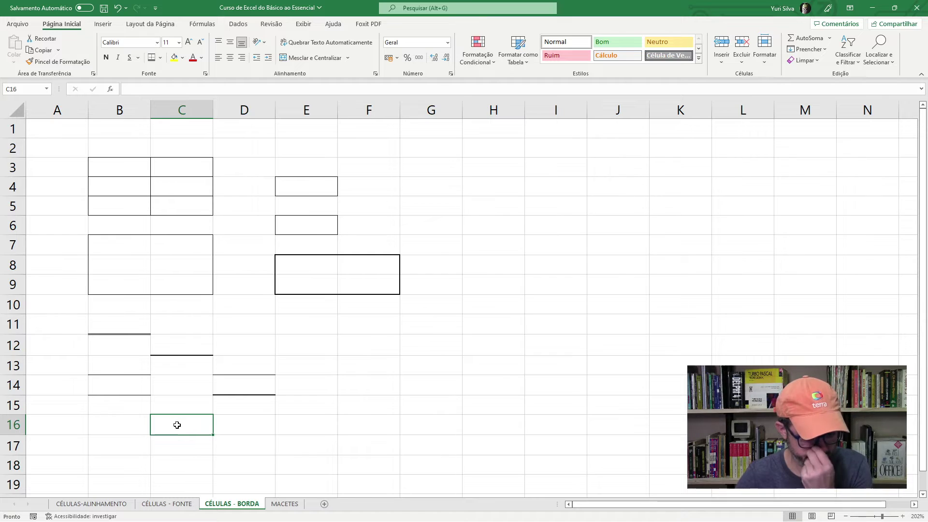
pyautogui.click(185, 467)
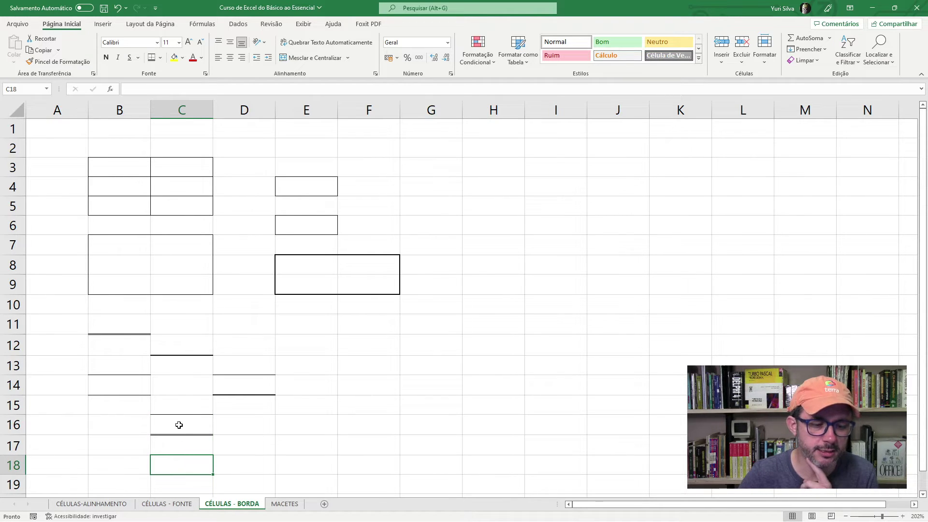
pyautogui.click(256, 430)
pyautogui.click(335, 340)
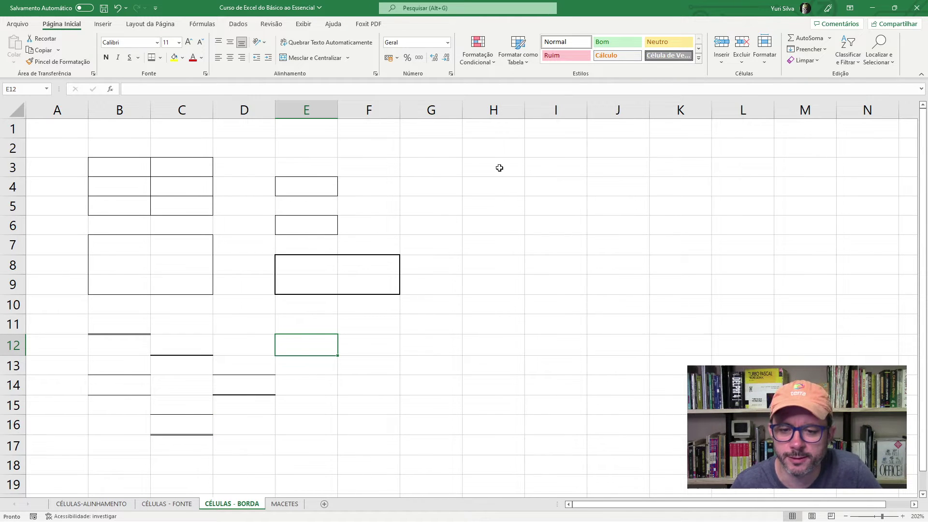
# With Desenhar Borda, draw a border box from H3, currently outlining H3:I5
pyautogui.click(498, 148)
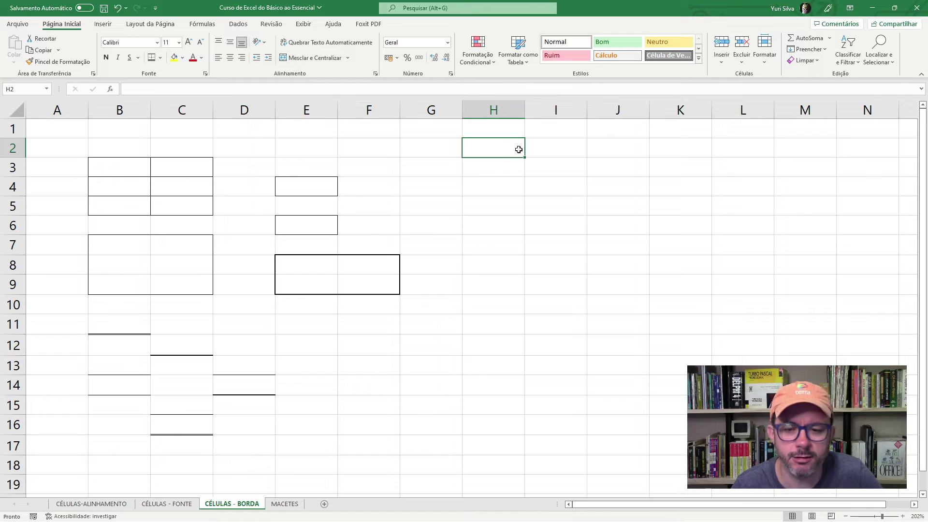
pyautogui.click(160, 58)
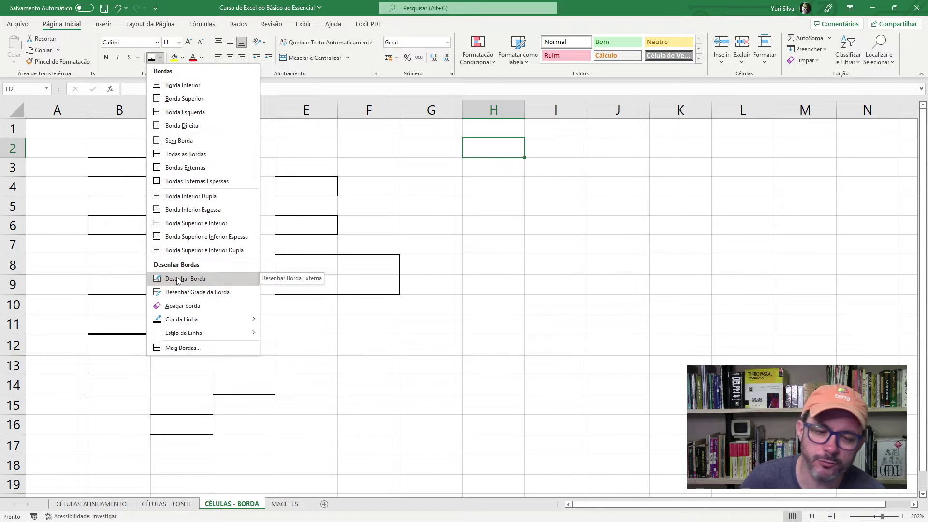
pyautogui.click(178, 280)
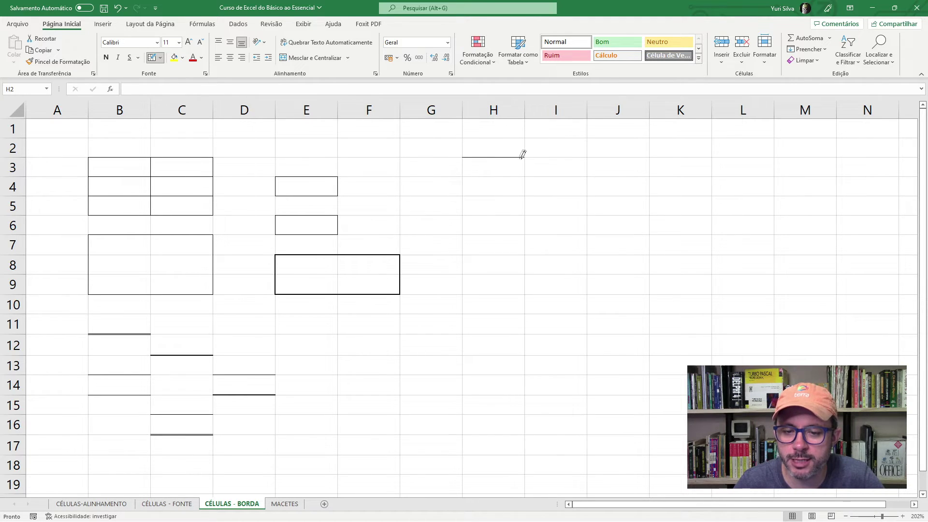
pyautogui.moveTo(530, 154); pyautogui.dragTo(583, 153)
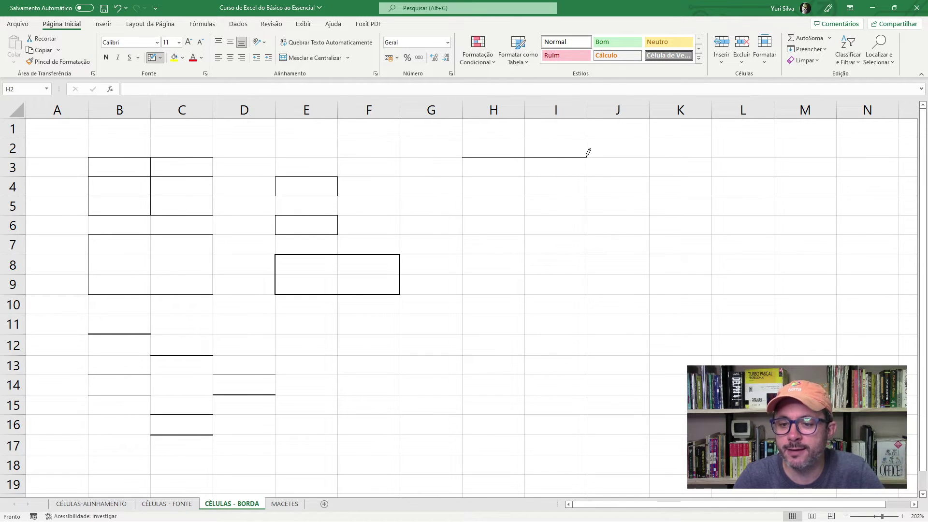
pyautogui.moveTo(588, 153); pyautogui.dragTo(592, 234)
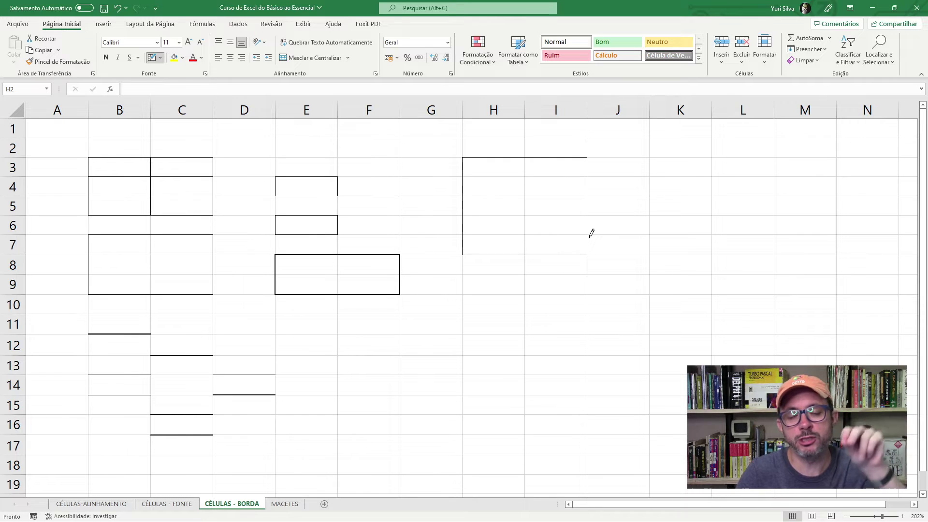
pyautogui.moveTo(591, 235)
pyautogui.mouseDown()
pyautogui.moveTo(570, 226)
pyautogui.moveTo(568, 208)
pyautogui.mouseUp()
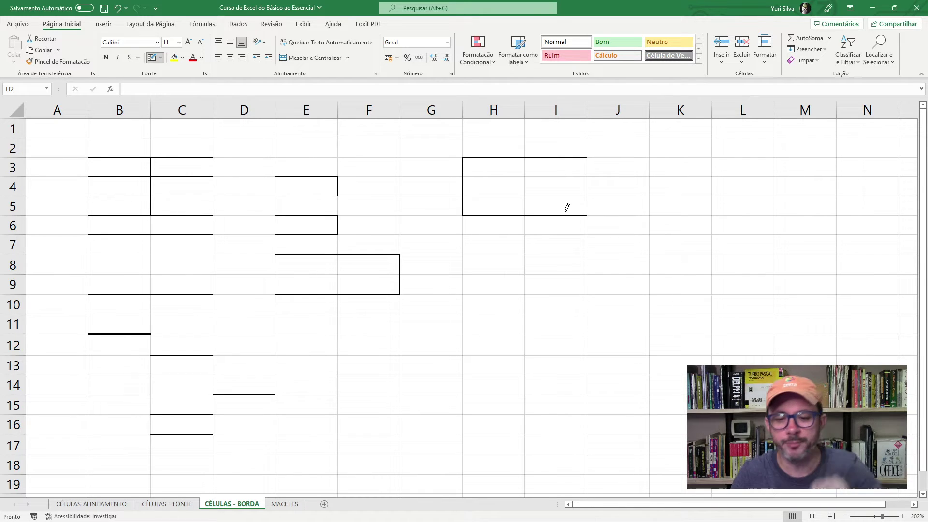
# Draw border lines over H3:I3, under I8 and along column I for a 7-shaped outline
pyautogui.moveTo(567, 208)
pyautogui.mouseDown()
pyautogui.moveTo(571, 154)
pyautogui.moveTo(514, 150)
pyautogui.moveTo(590, 166)
pyautogui.moveTo(509, 156)
pyautogui.moveTo(581, 154)
pyautogui.mouseUp()
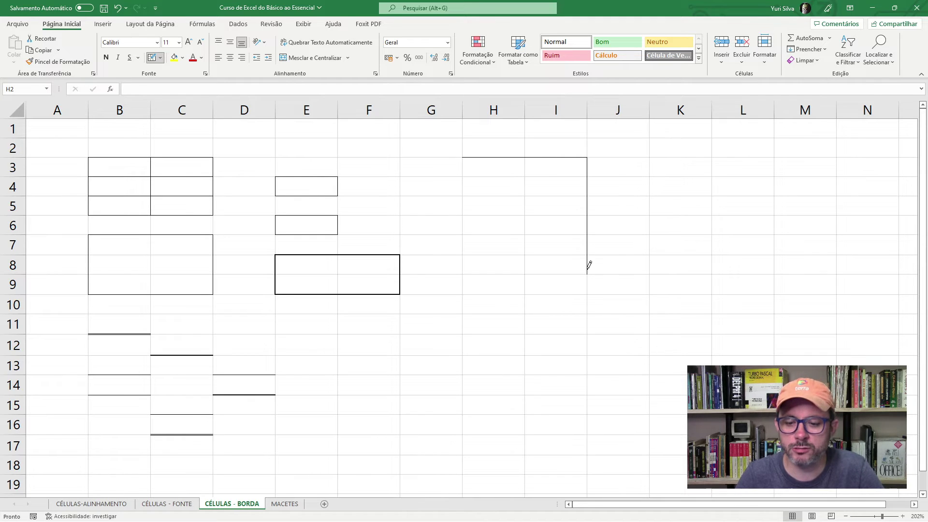
pyautogui.moveTo(588, 269)
pyautogui.mouseDown()
pyautogui.moveTo(526, 268)
pyautogui.moveTo(527, 218)
pyautogui.mouseUp()
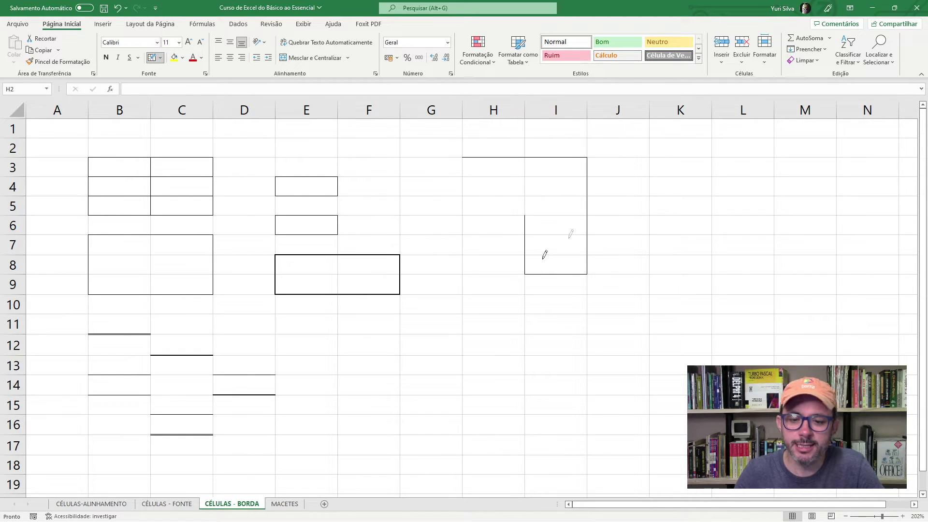
pyautogui.moveTo(526, 209)
pyautogui.mouseDown()
pyautogui.moveTo(529, 187)
pyautogui.moveTo(470, 175)
pyautogui.mouseUp()
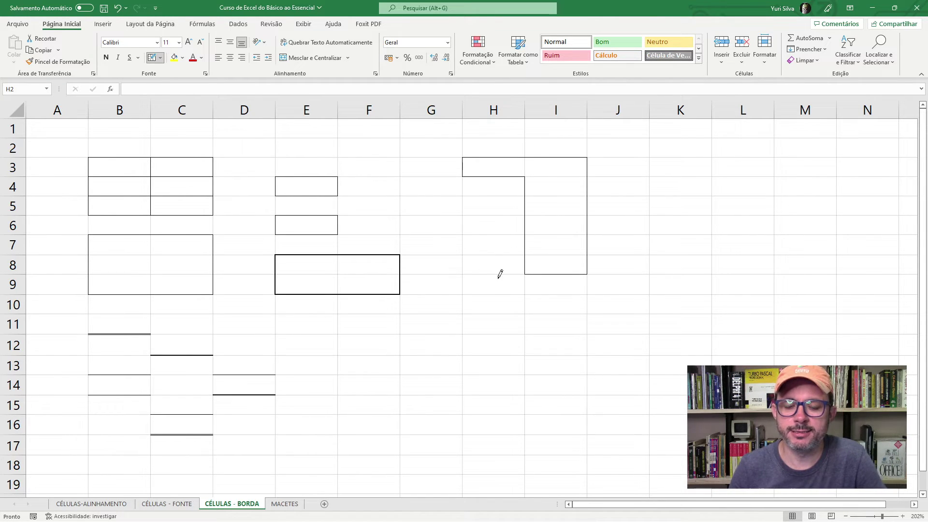
pyautogui.click(160, 58)
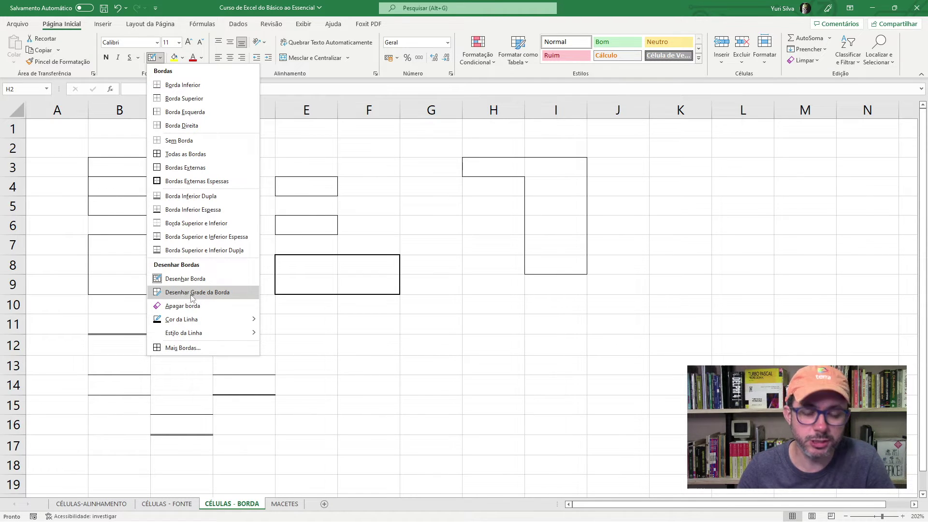
# Draw a full border grid over H10:I14 with Desenhar Grade da Borda
pyautogui.click(485, 312)
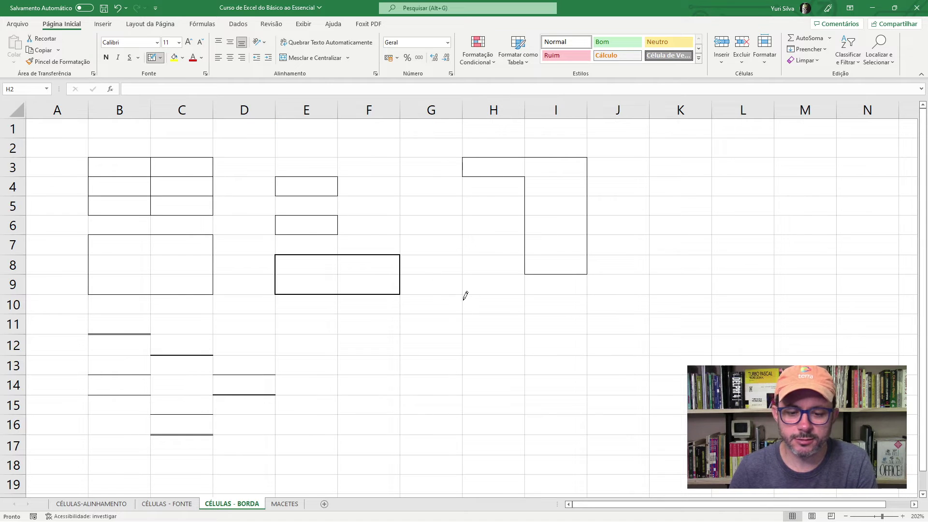
pyautogui.moveTo(463, 291)
pyautogui.mouseDown()
pyautogui.moveTo(557, 290)
pyautogui.moveTo(469, 303)
pyautogui.mouseUp()
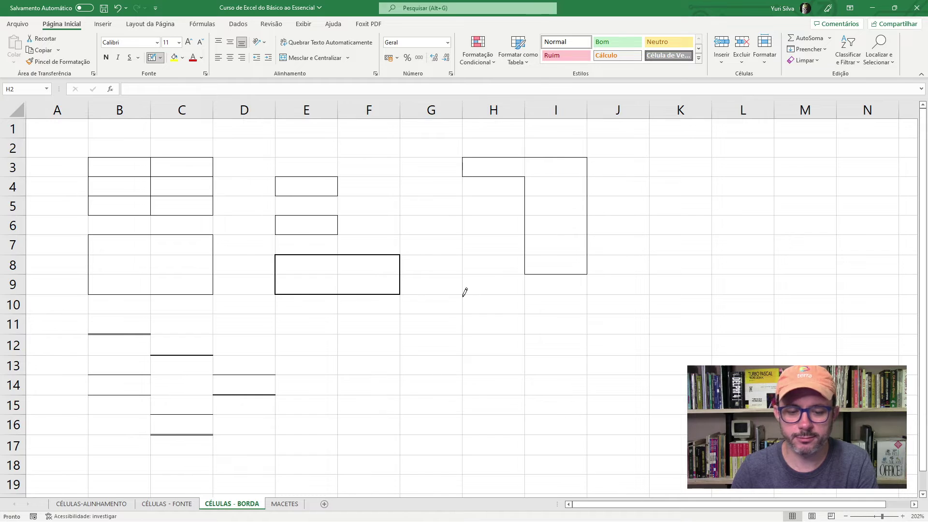
pyautogui.click(160, 57)
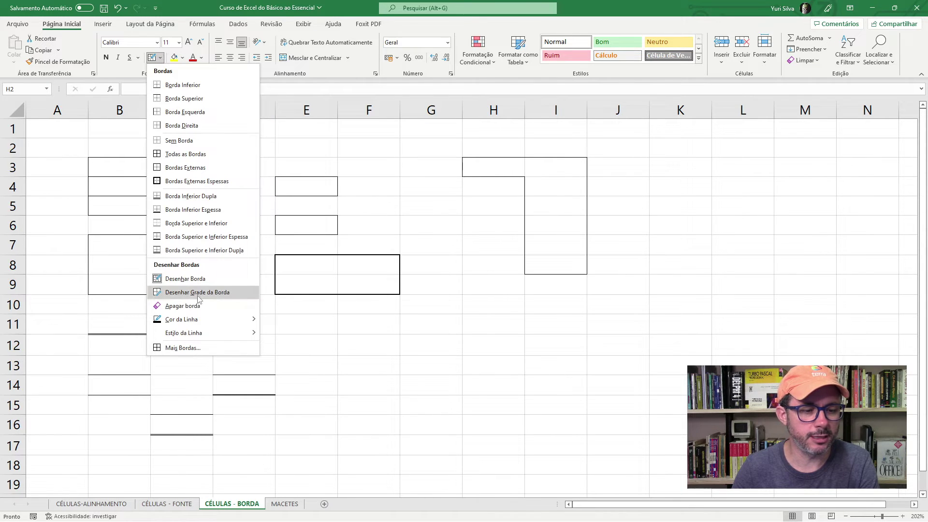
pyautogui.click(180, 293)
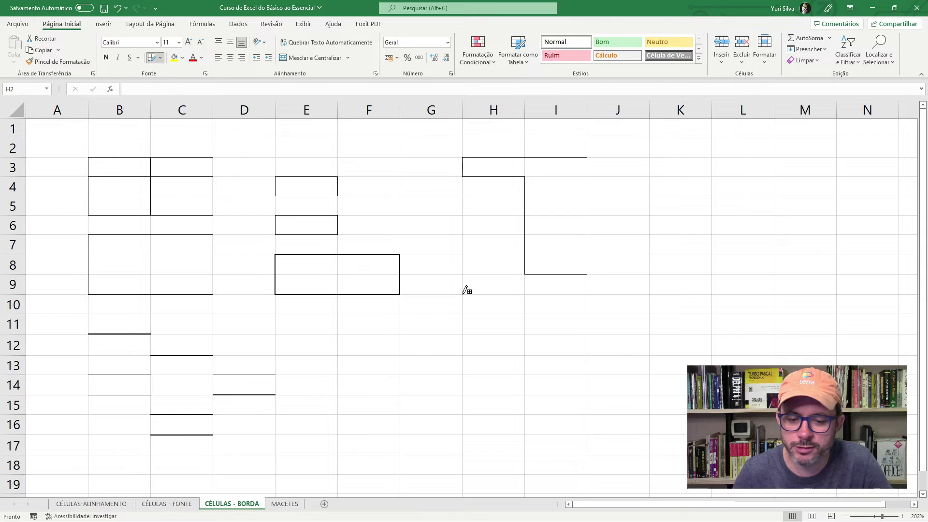
pyautogui.moveTo(481, 293)
pyautogui.mouseDown()
pyautogui.moveTo(553, 294)
pyautogui.moveTo(588, 315)
pyautogui.moveTo(582, 396)
pyautogui.moveTo(657, 402)
pyautogui.moveTo(344, 393)
pyautogui.moveTo(336, 437)
pyautogui.moveTo(545, 414)
pyautogui.moveTo(559, 333)
pyautogui.moveTo(559, 377)
pyautogui.mouseUp()
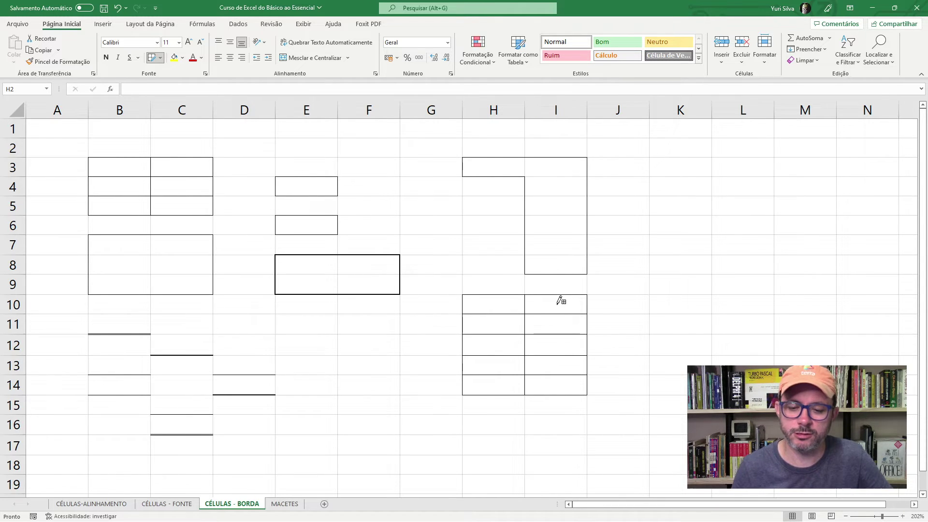
pyautogui.click(160, 58)
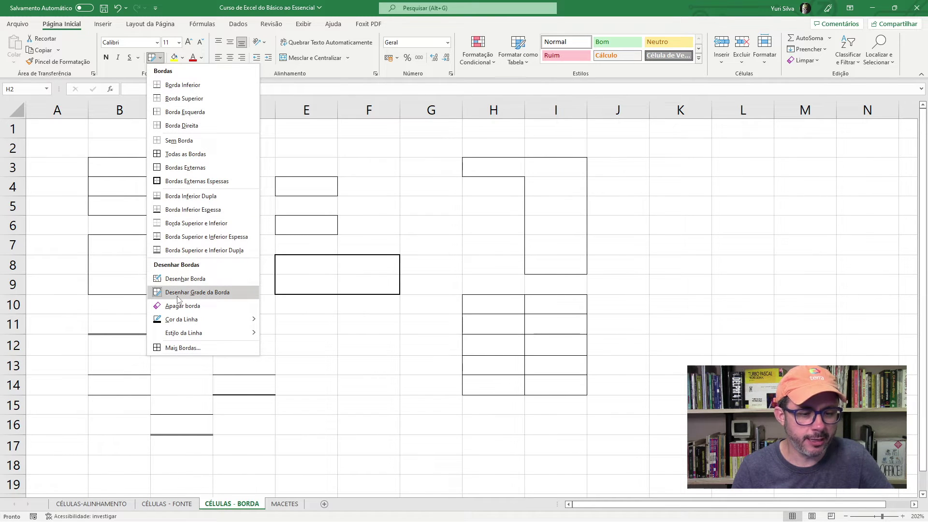
# Erase the border segment around H3 and close I3's left edge, leaving I3:I8 as a rectangle
pyautogui.click(643, 7)
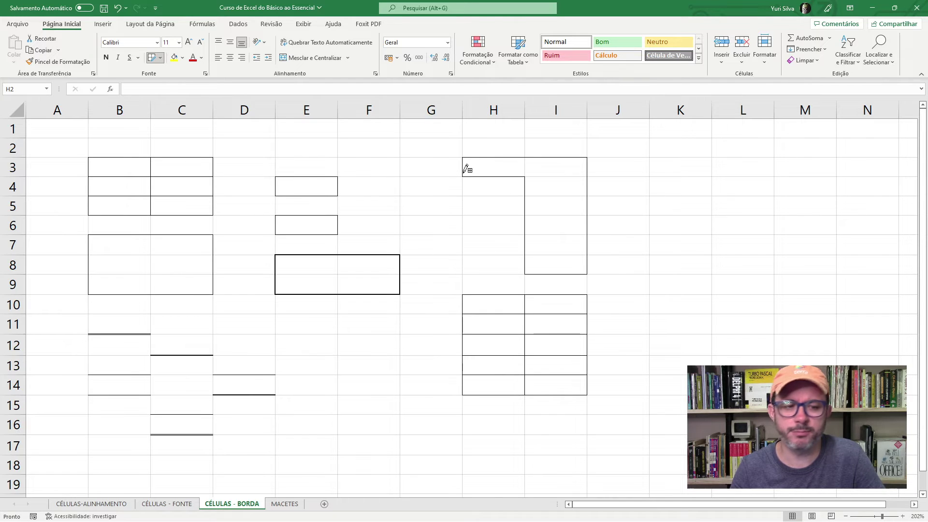
pyautogui.click(160, 57)
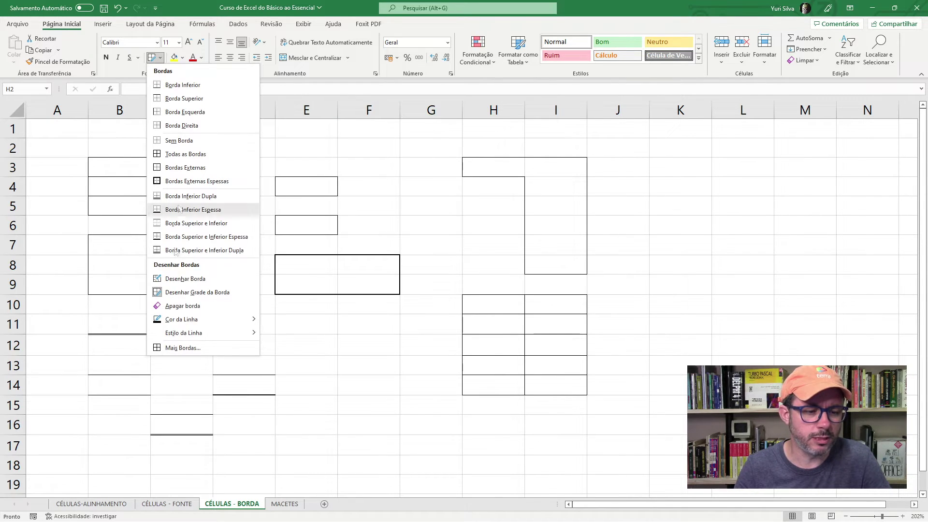
pyautogui.click(178, 305)
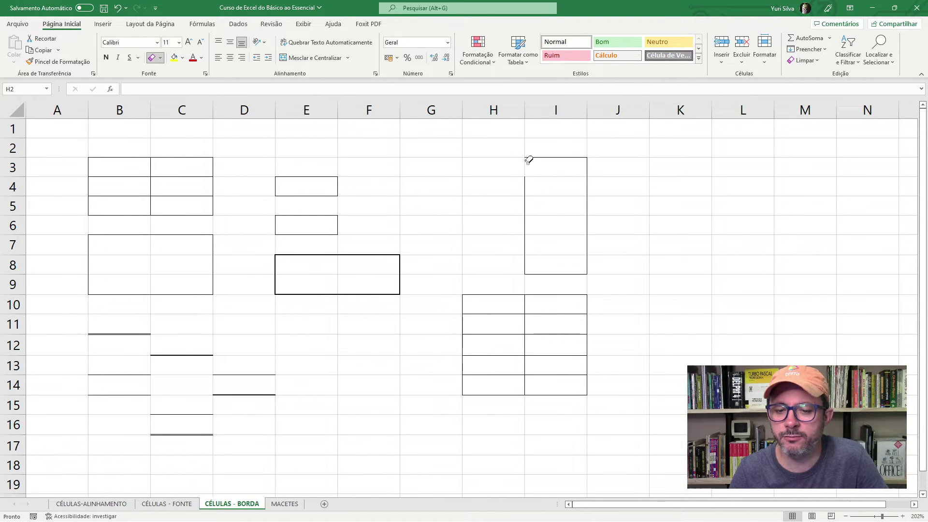
pyautogui.click(160, 58)
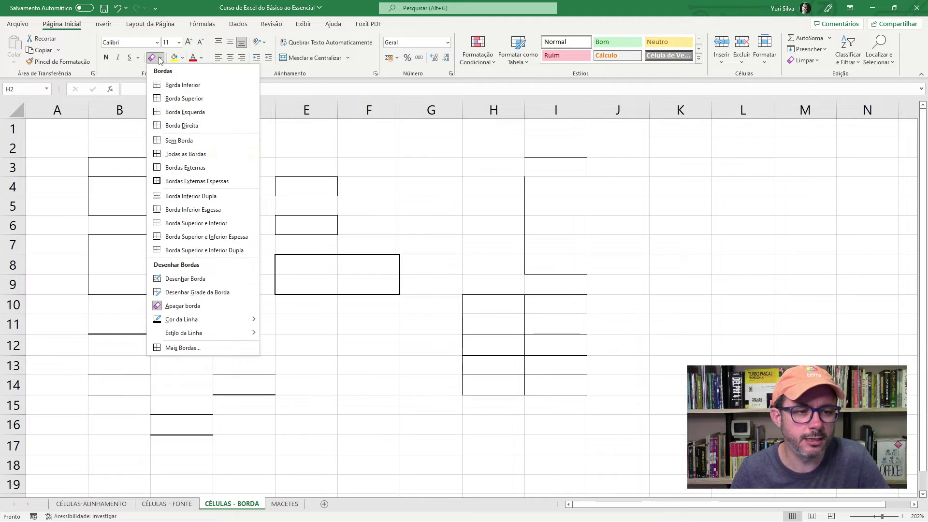
pyautogui.click(185, 280)
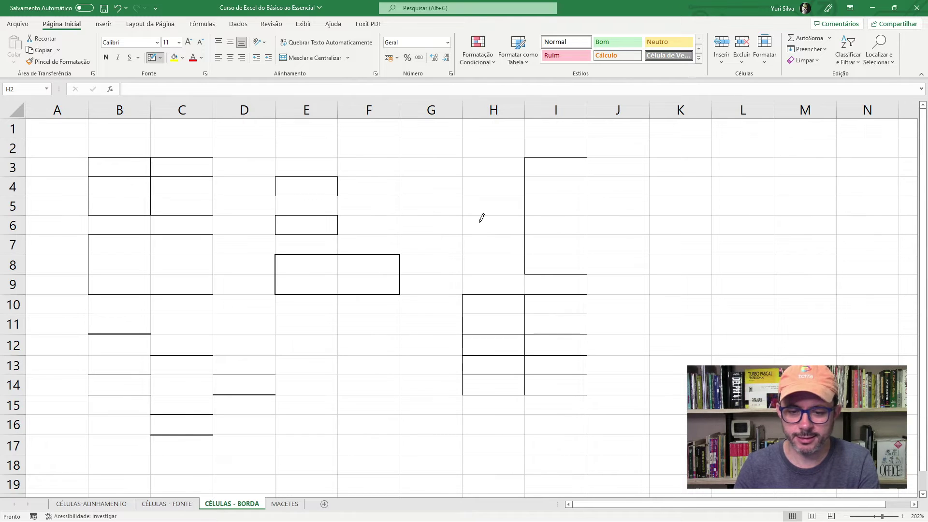
pyautogui.press('Escape')
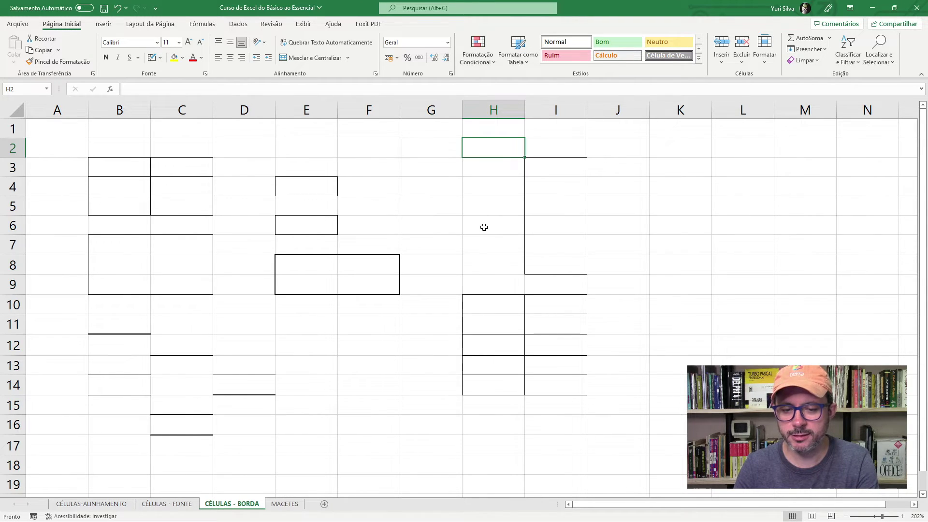
pyautogui.click(484, 227)
pyautogui.click(421, 166)
pyautogui.click(380, 186)
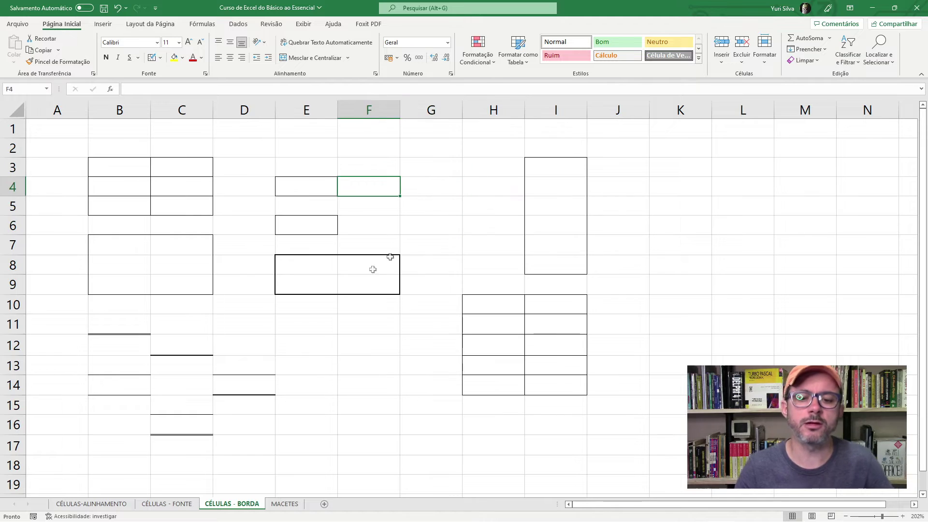
pyautogui.click(418, 226)
pyautogui.moveTo(453, 159); pyautogui.dragTo(576, 169)
pyautogui.click(576, 170)
pyautogui.click(140, 166)
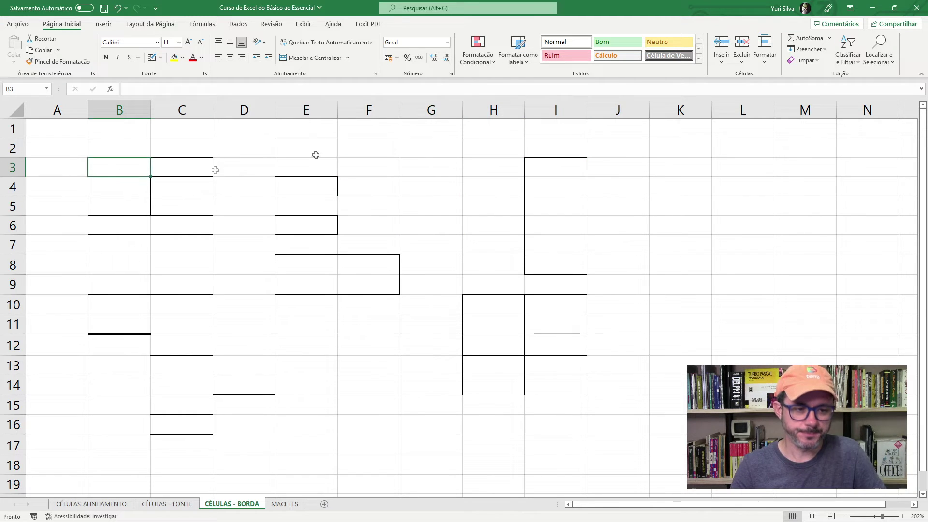
pyautogui.click(410, 145)
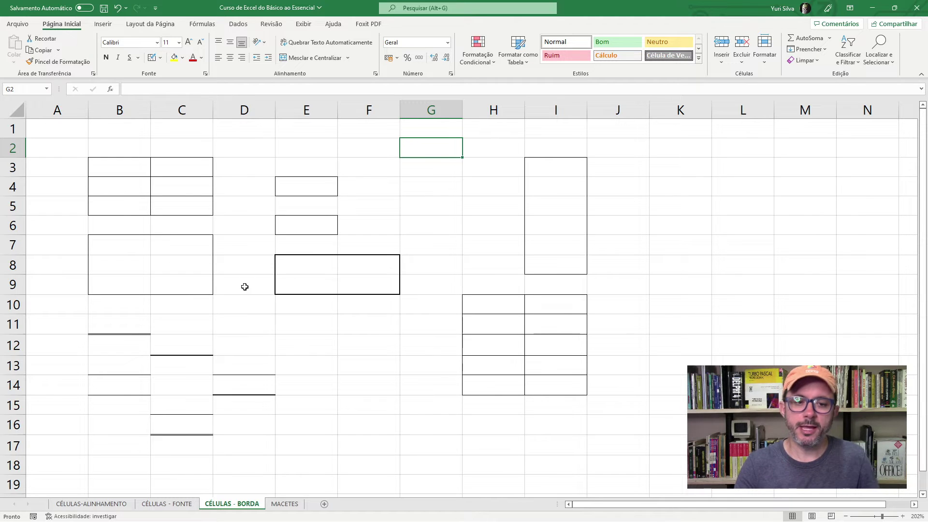
pyautogui.click(427, 208)
pyautogui.click(430, 190)
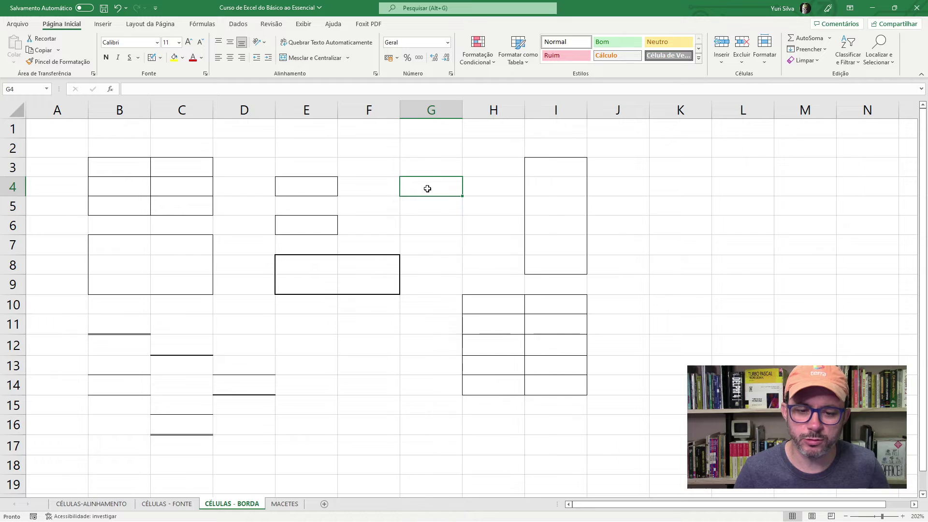
pyautogui.rightClick(428, 188)
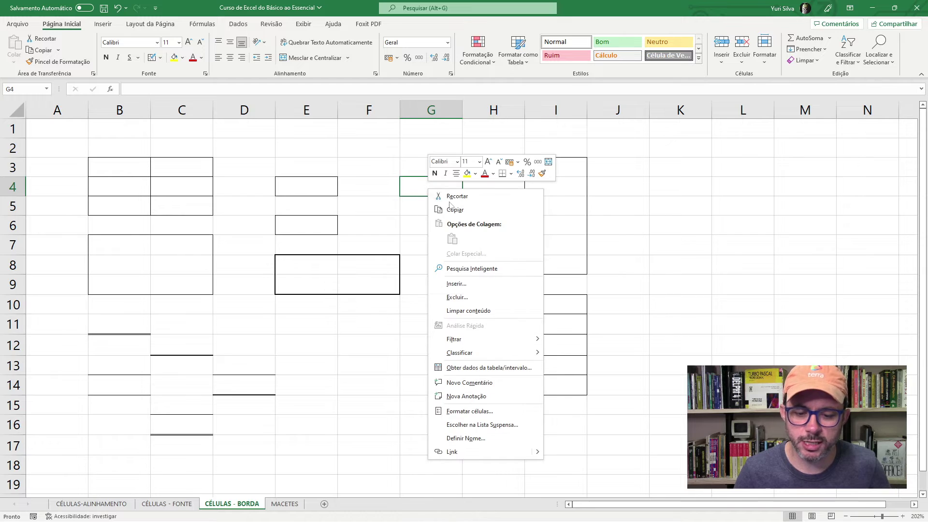
pyautogui.click(464, 411)
pyautogui.moveTo(433, 293); pyautogui.dragTo(410, 199)
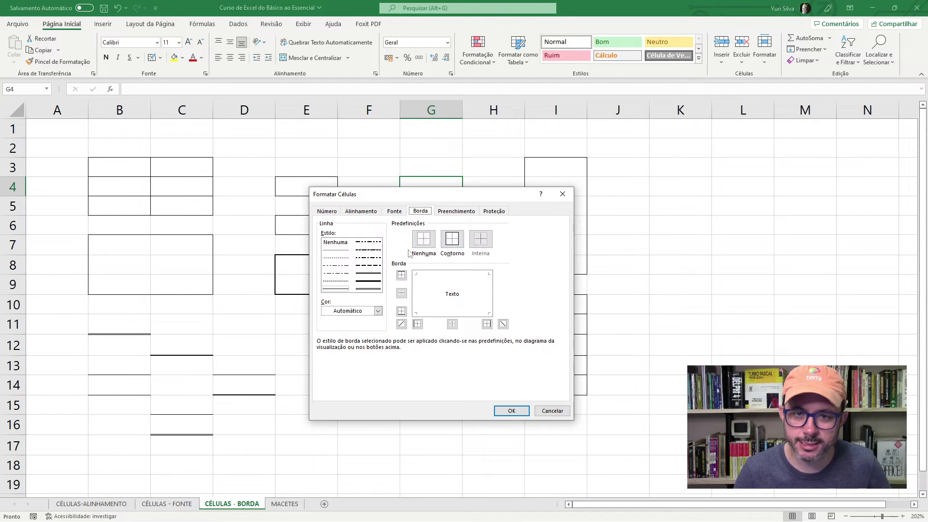
pyautogui.moveTo(448, 199); pyautogui.dragTo(523, 164)
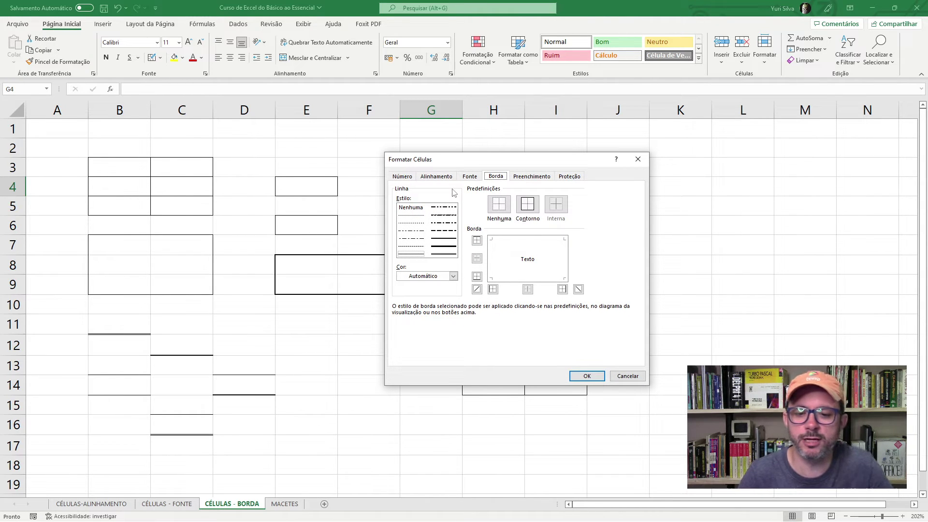
pyautogui.moveTo(523, 159); pyautogui.dragTo(282, 166)
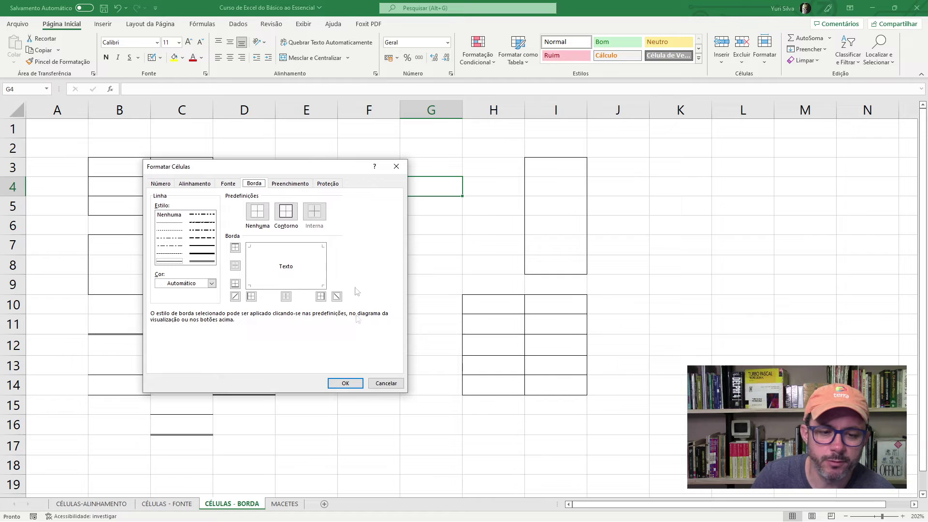
pyautogui.click(386, 383)
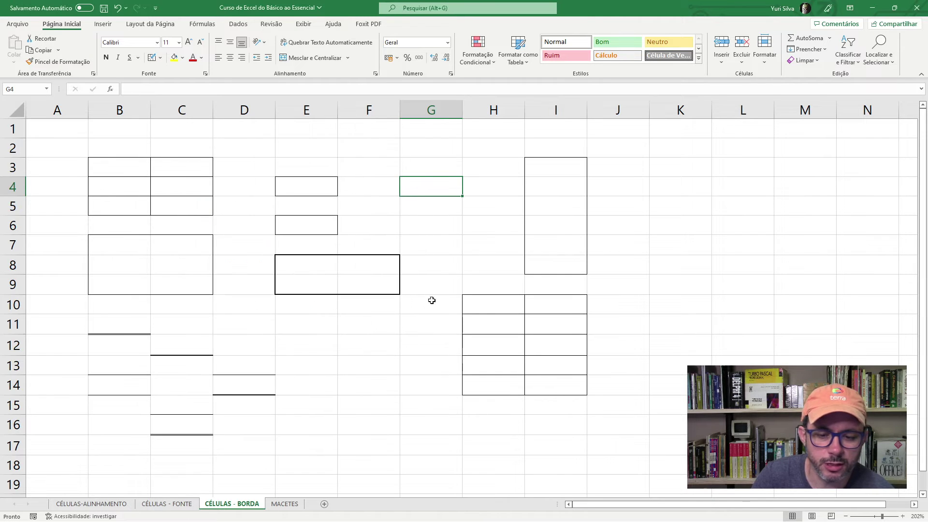
pyautogui.moveTo(306, 322)
pyautogui.mouseDown()
pyautogui.moveTo(378, 340)
pyautogui.moveTo(380, 357)
pyautogui.moveTo(418, 385)
pyautogui.mouseUp()
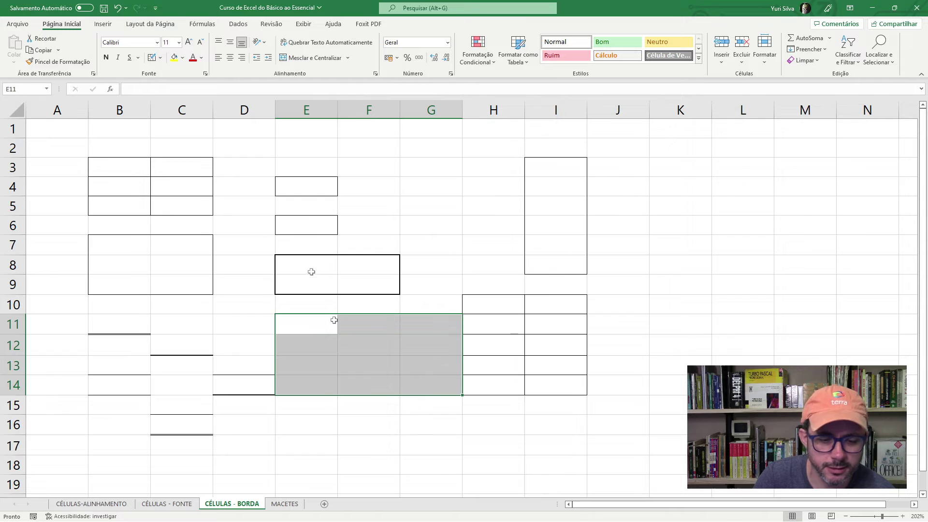
pyautogui.rightClick(377, 335)
pyautogui.click(420, 290)
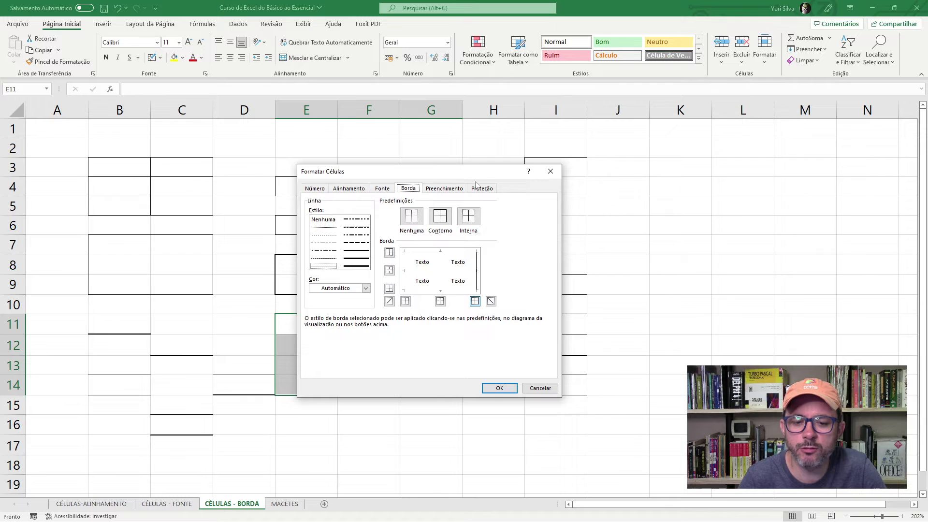
pyautogui.moveTo(464, 176); pyautogui.dragTo(692, 145)
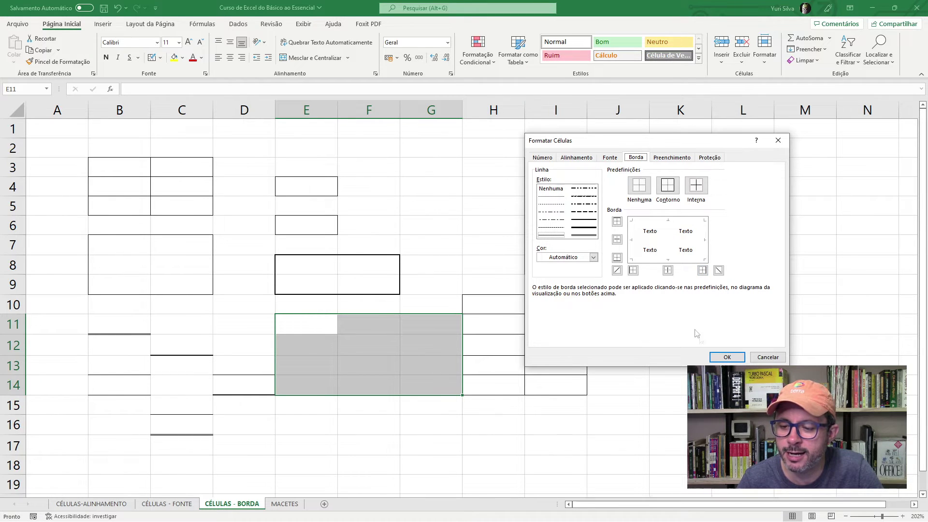
pyautogui.click(727, 357)
pyautogui.click(498, 423)
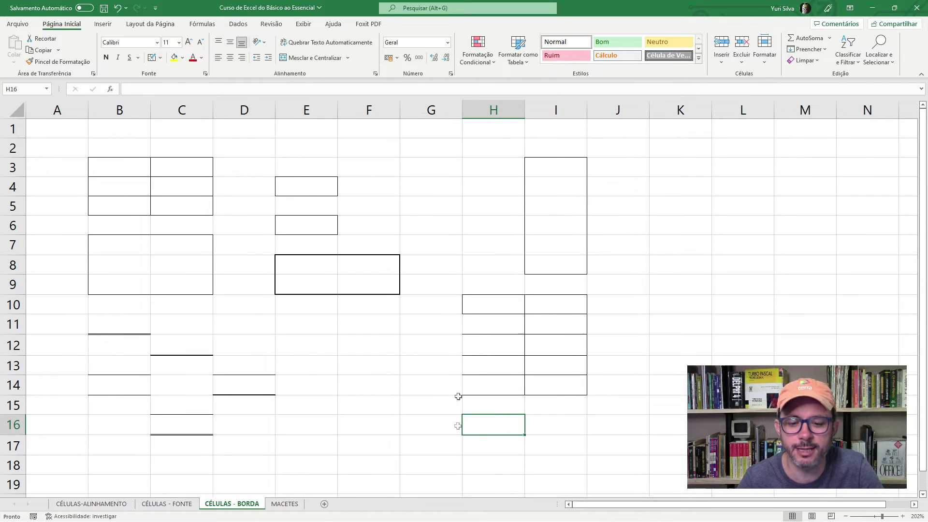
pyautogui.moveTo(296, 325); pyautogui.dragTo(423, 384)
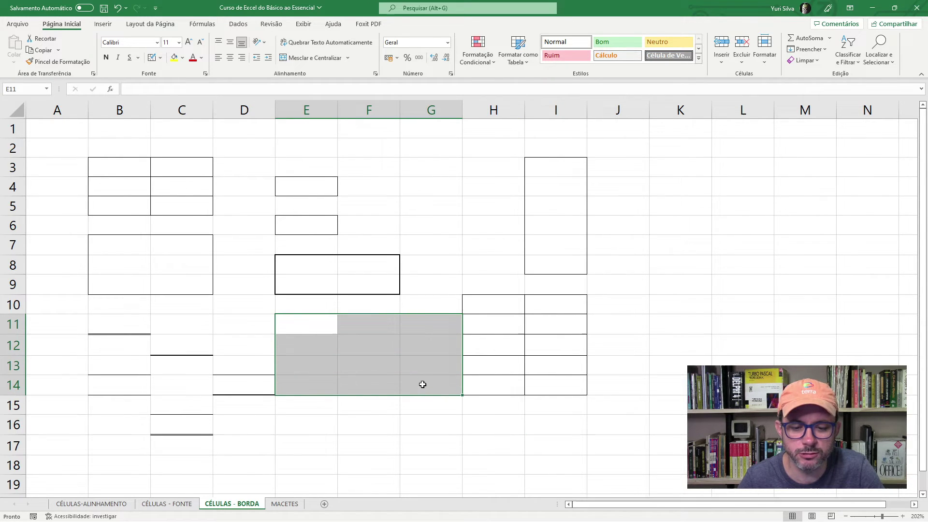
# Give E11:G14 thin left, top, bottom, right, inner horizontal and inner vertical borders
pyautogui.rightClick(409, 347)
pyautogui.click(464, 301)
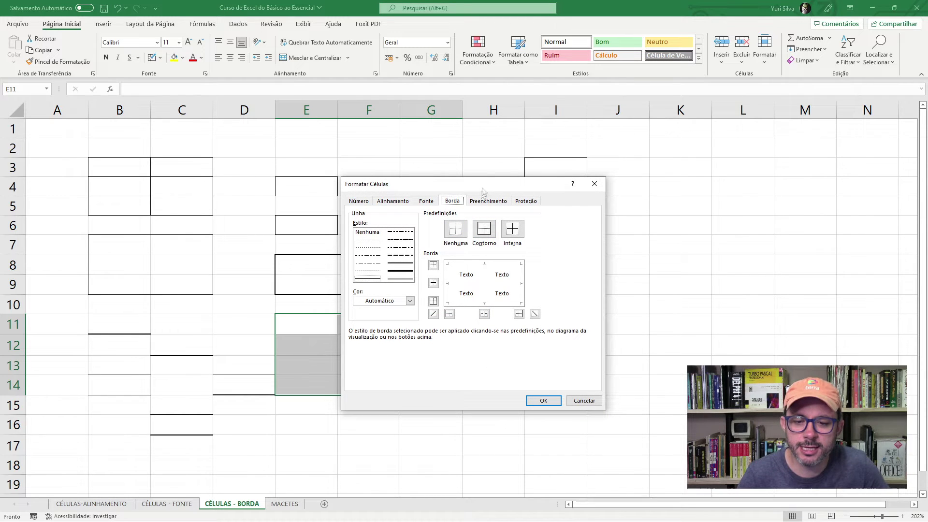
pyautogui.moveTo(523, 185); pyautogui.dragTo(758, 67)
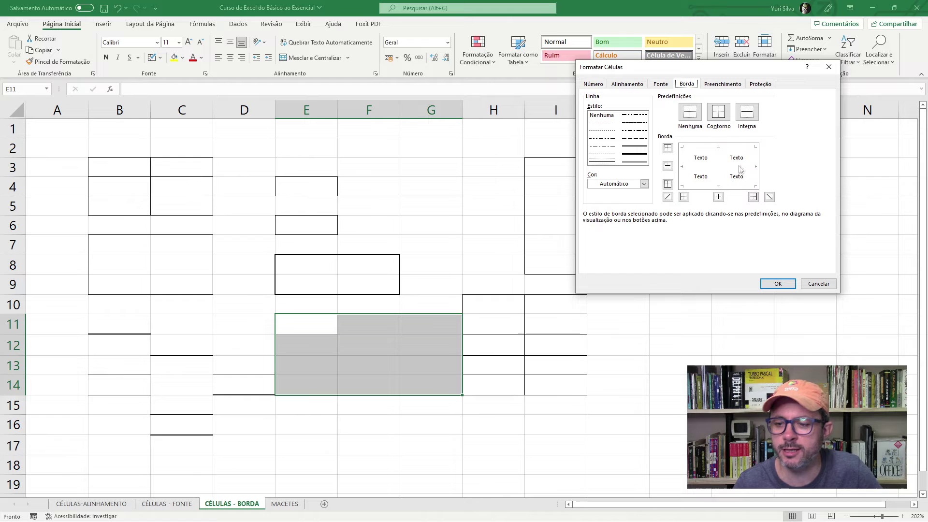
pyautogui.click(685, 166)
pyautogui.click(707, 150)
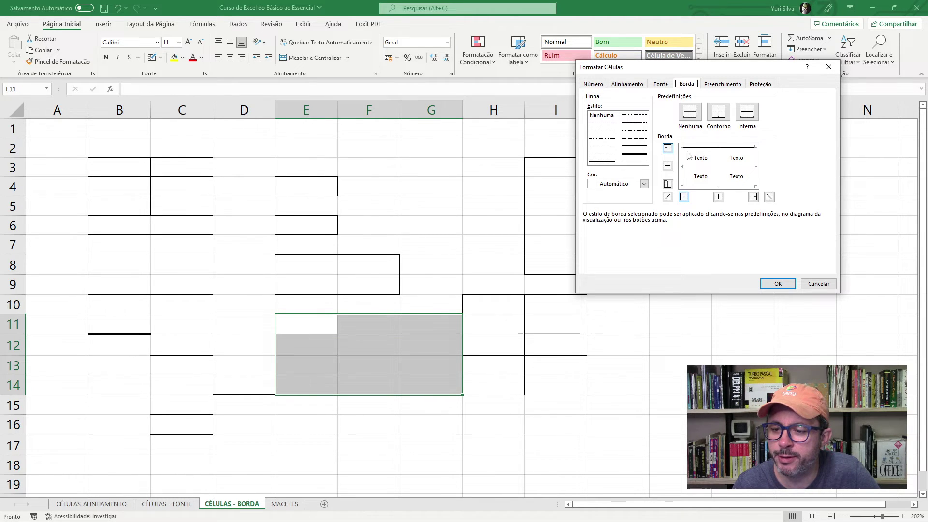
pyautogui.click(702, 150)
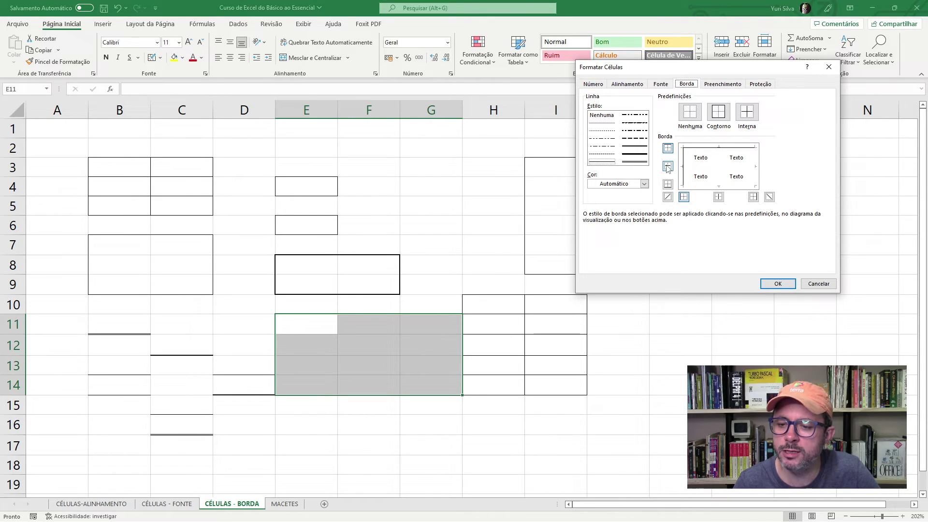
pyautogui.click(667, 184)
pyautogui.click(668, 185)
pyautogui.click(667, 186)
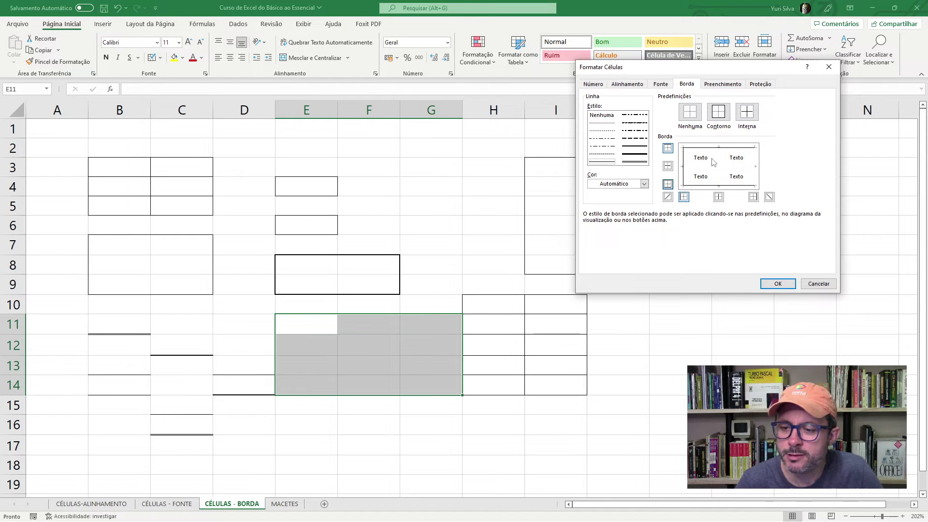
pyautogui.click(695, 168)
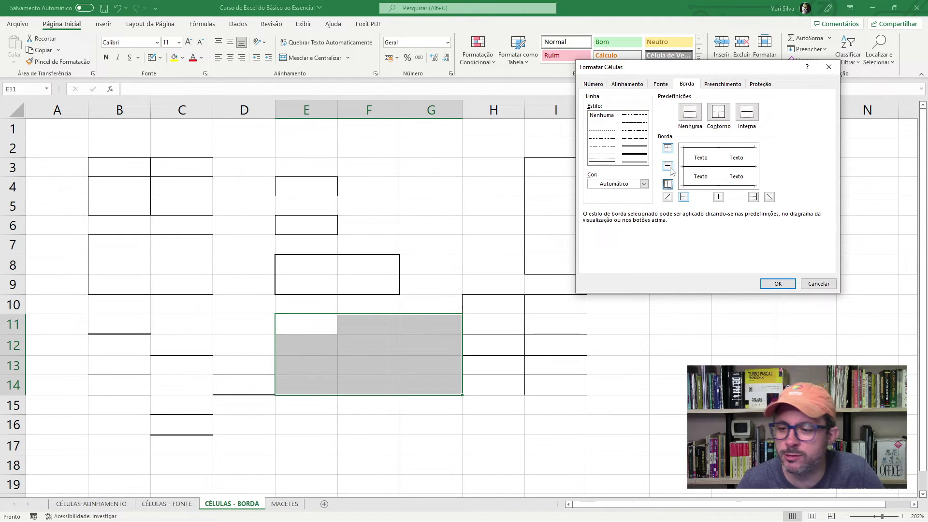
pyautogui.click(719, 160)
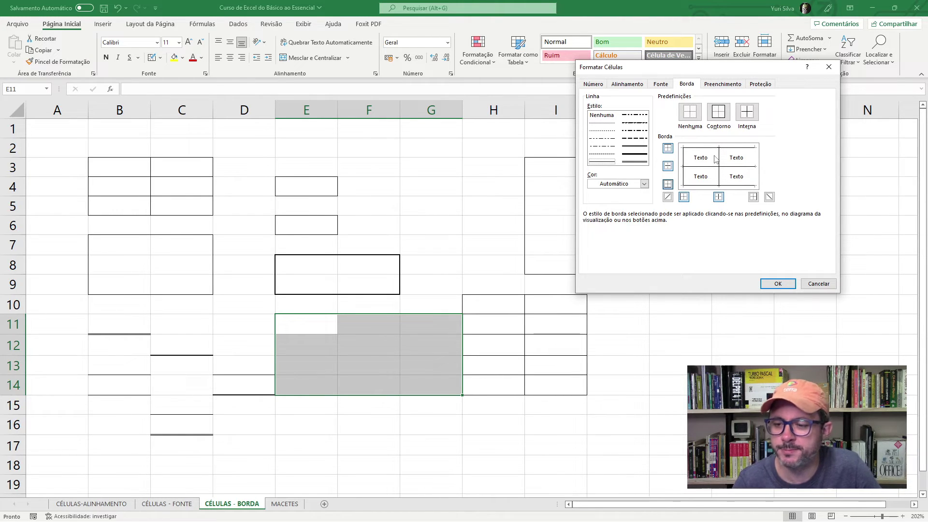
pyautogui.click(757, 160)
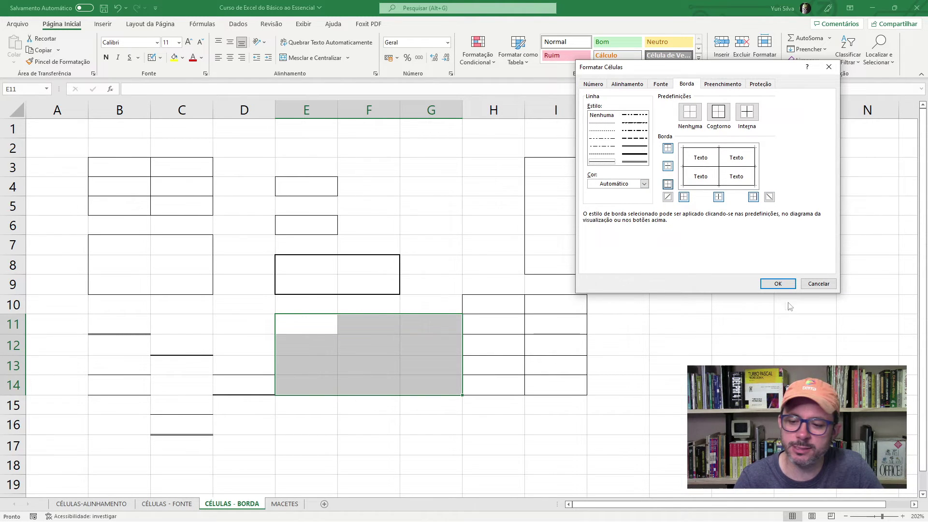
pyautogui.click(778, 284)
# Check the new grid, then select E11:G14 again
pyautogui.click(445, 406)
pyautogui.moveTo(304, 331)
pyautogui.mouseDown()
pyautogui.moveTo(385, 323)
pyautogui.moveTo(420, 382)
pyautogui.mouseUp()
pyautogui.click(293, 324)
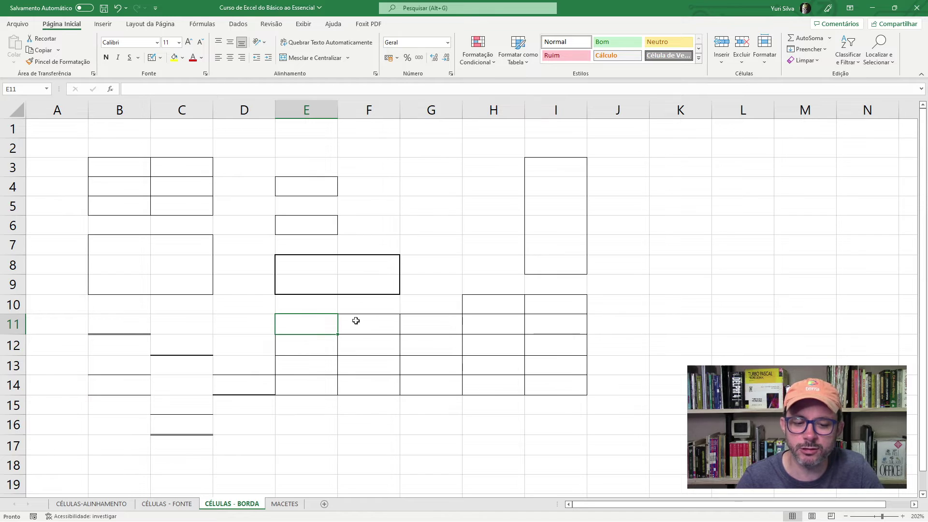
pyautogui.moveTo(302, 320)
pyautogui.mouseDown()
pyautogui.moveTo(439, 352)
pyautogui.moveTo(438, 382)
pyautogui.mouseUp()
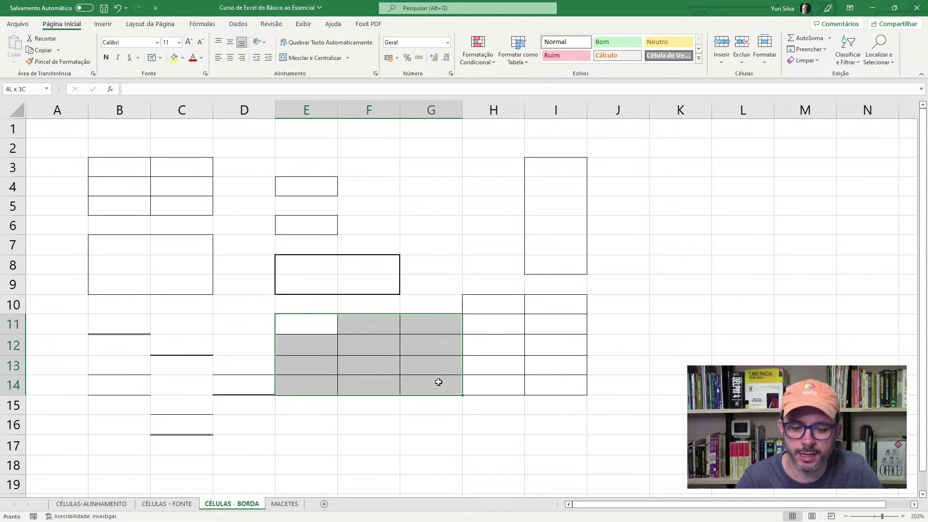
# Make the inner vertical borders of E11:G14 dashed in Format Cells
pyautogui.rightClick(416, 345)
pyautogui.click(449, 296)
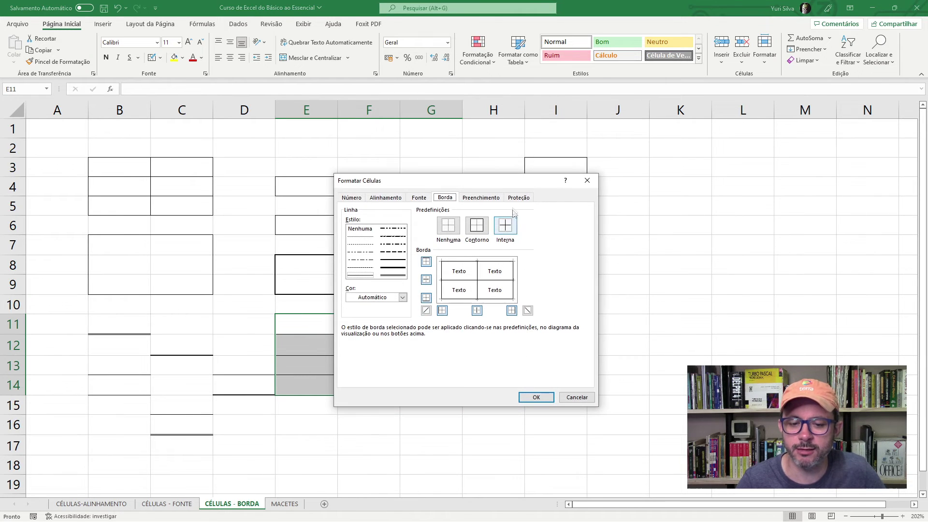
pyautogui.moveTo(517, 180); pyautogui.dragTo(670, 126)
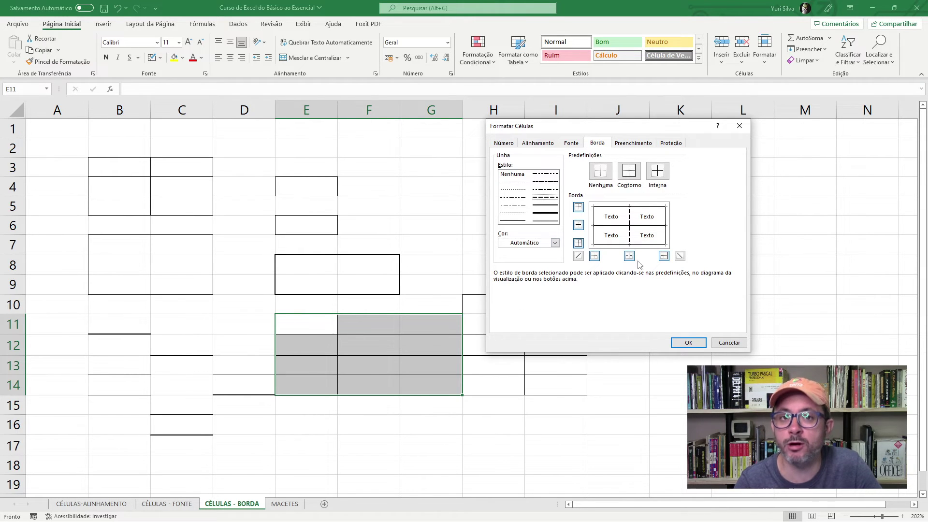
pyautogui.click(689, 343)
# Reselect E11:G14 and bring up its right-click menu
pyautogui.click(671, 386)
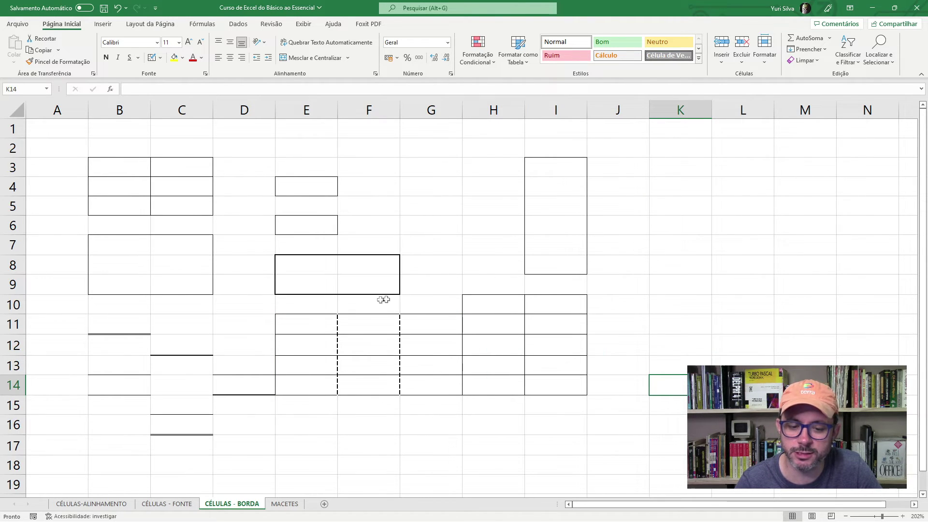
pyautogui.moveTo(294, 325); pyautogui.dragTo(407, 381)
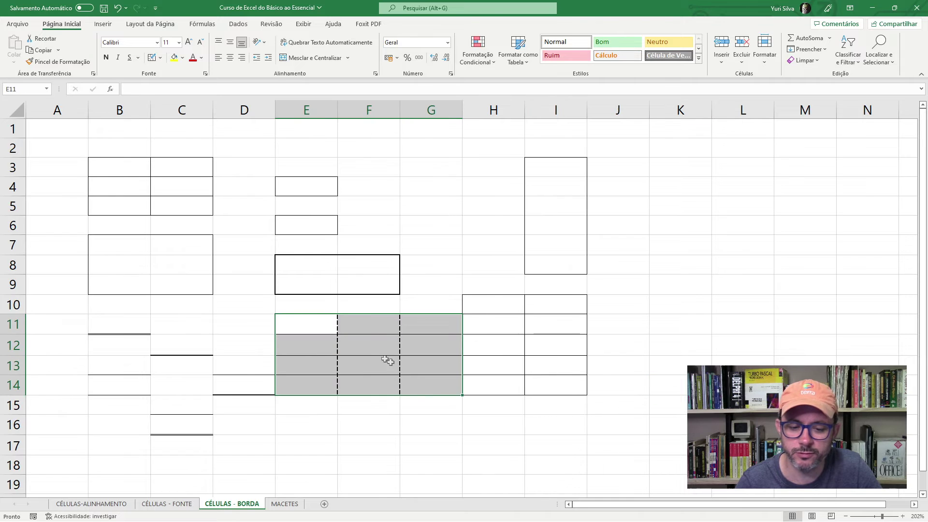
pyautogui.rightClick(375, 348)
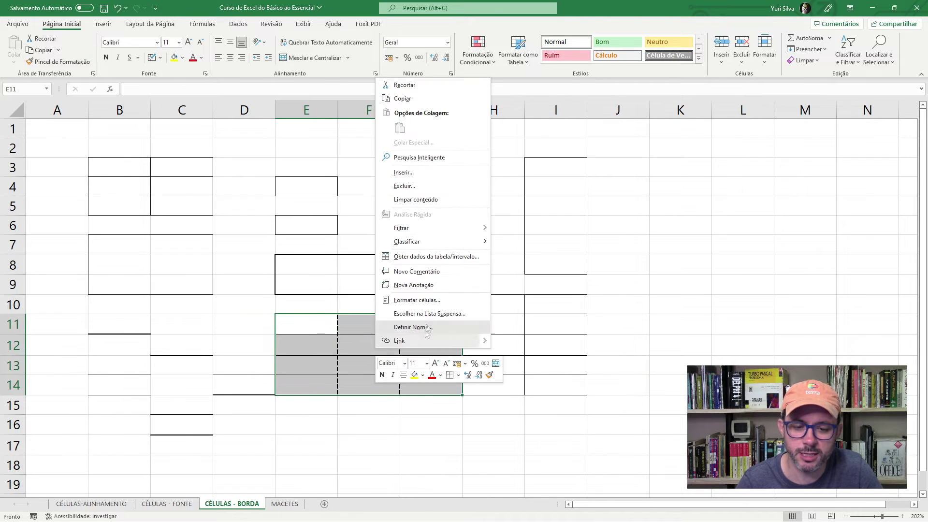
# Apply the medium dashed style to the inner horizontal lines of E11:G14
pyautogui.click(417, 300)
pyautogui.moveTo(471, 188)
pyautogui.mouseDown()
pyautogui.moveTo(705, 78)
pyautogui.moveTo(730, 42)
pyautogui.mouseUp()
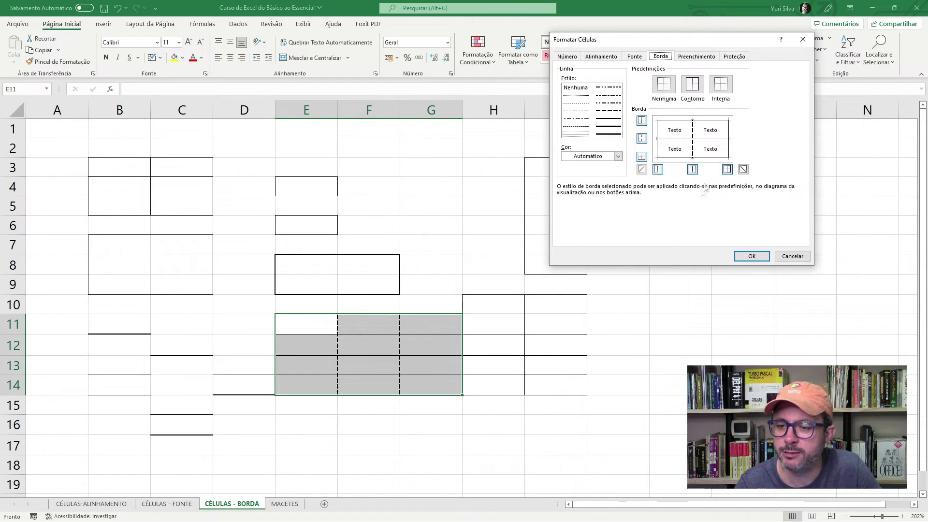
pyautogui.click(610, 111)
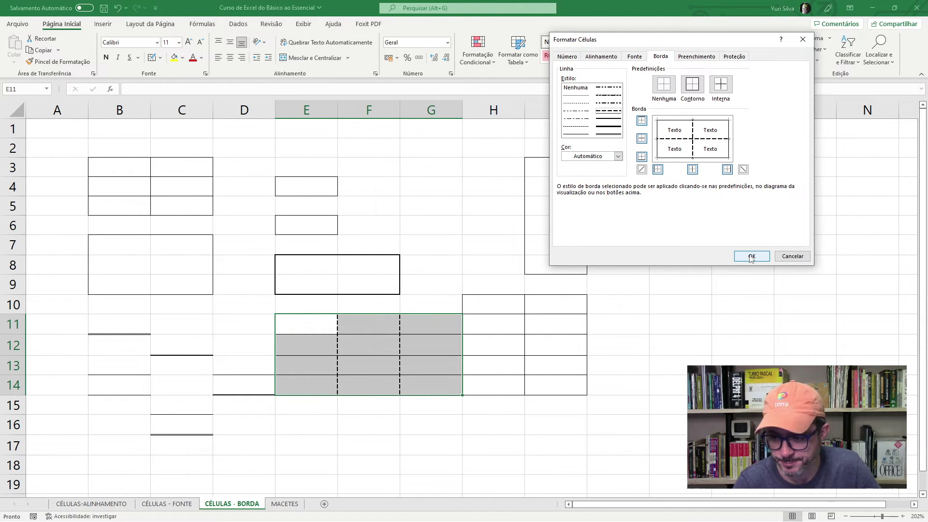
pyautogui.click(752, 256)
# Reselect E11:G14 and reopen its Format Cells border settings
pyautogui.click(457, 263)
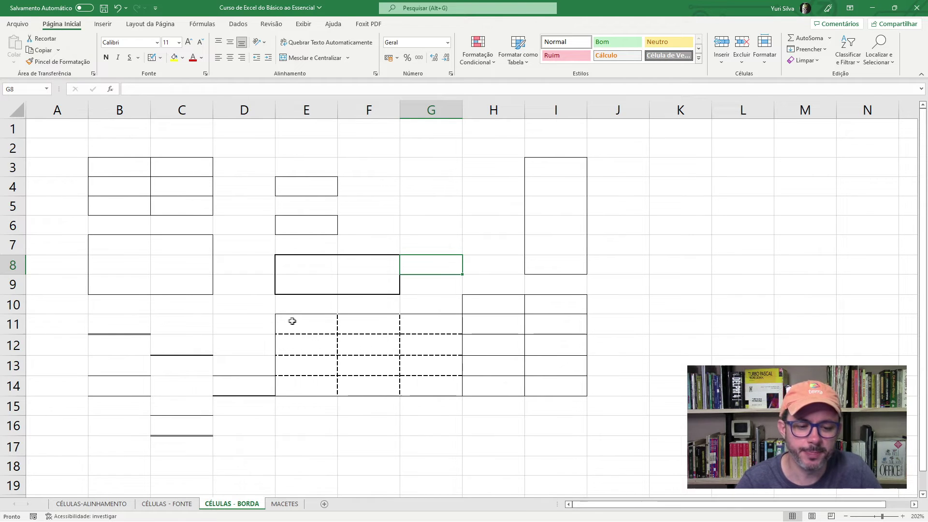
pyautogui.moveTo(292, 321)
pyautogui.mouseDown()
pyautogui.moveTo(416, 339)
pyautogui.moveTo(438, 380)
pyautogui.mouseUp()
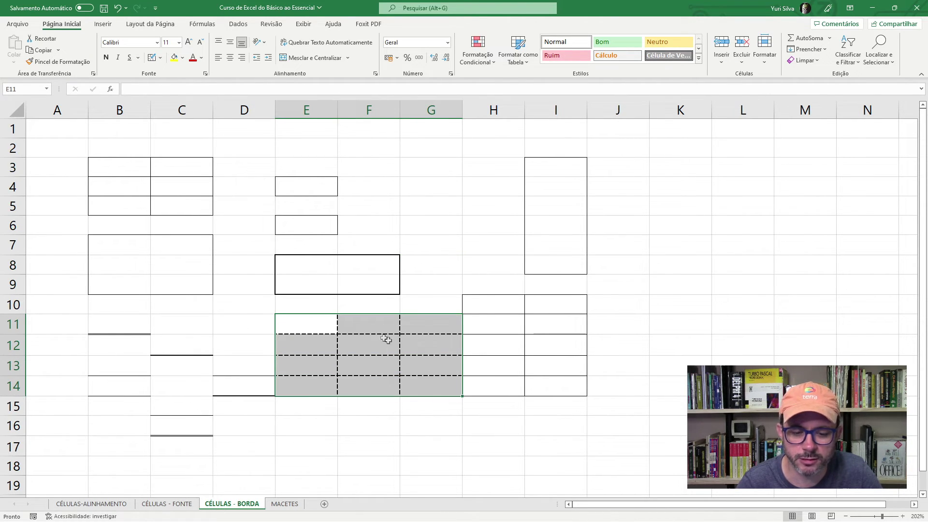
pyautogui.rightClick(370, 338)
pyautogui.click(432, 291)
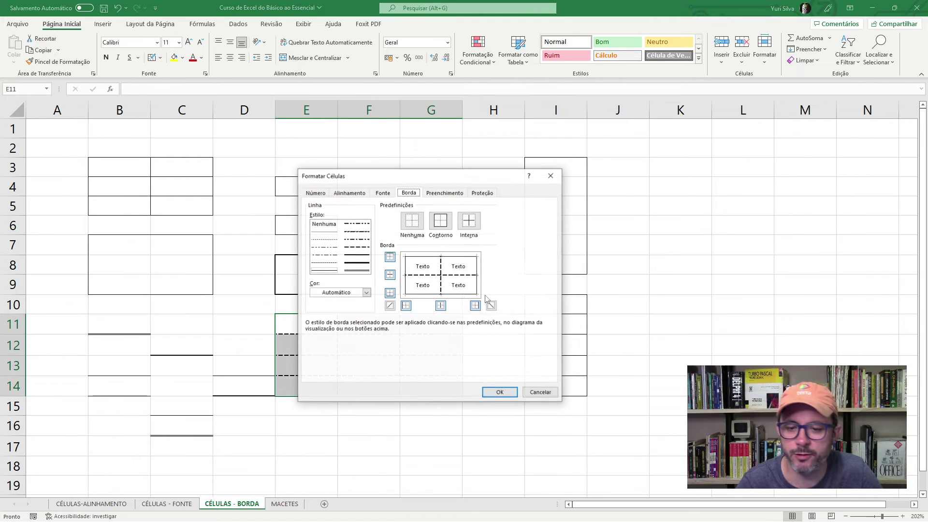
# Set a thick line on the top, left and right edges of E11:G14
pyautogui.moveTo(435, 183); pyautogui.dragTo(774, 144)
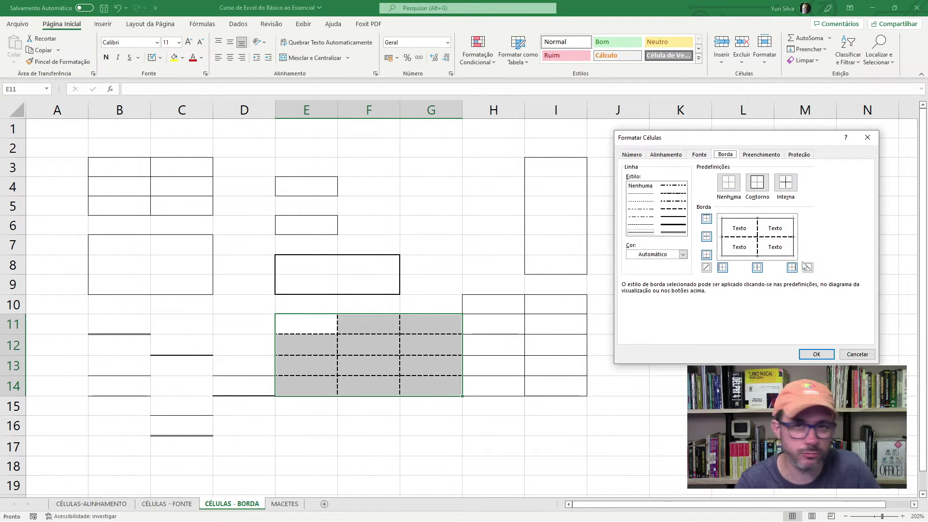
pyautogui.click(671, 227)
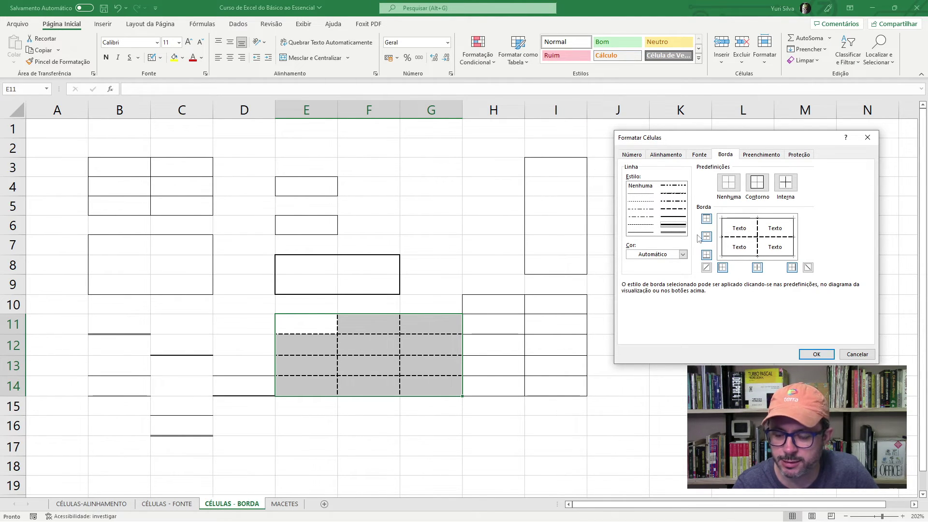
pyautogui.click(741, 224)
pyautogui.click(724, 237)
pyautogui.click(790, 242)
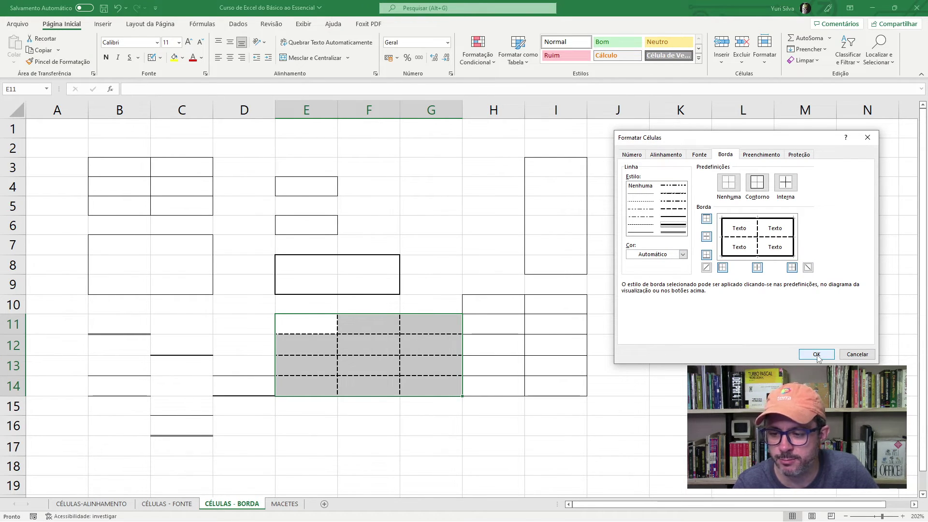
pyautogui.press('Return')
pyautogui.click(442, 271)
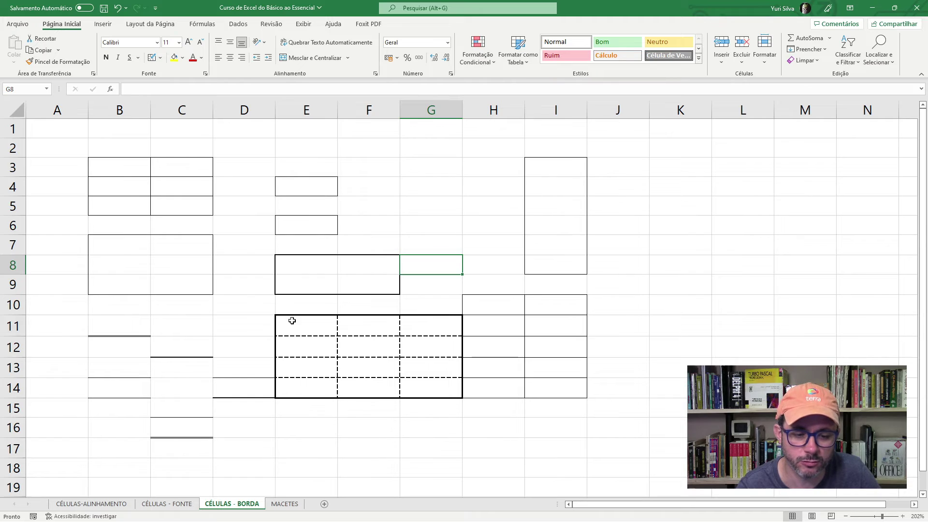
# Make the left, bottom and right outer edges of E11:G14 thin solid lines
pyautogui.moveTo(292, 321); pyautogui.dragTo(433, 389)
pyautogui.rightClick(432, 335)
pyautogui.click(486, 278)
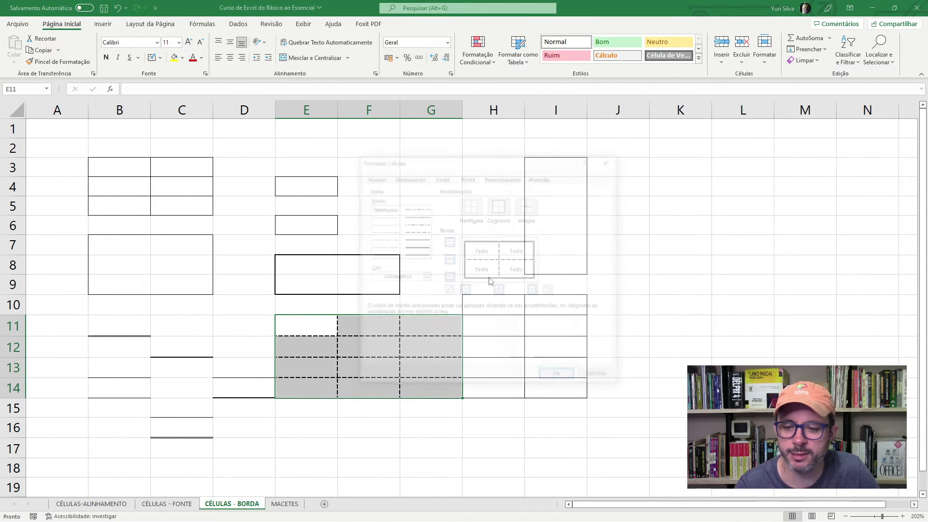
pyautogui.click(383, 255)
pyautogui.click(464, 261)
pyautogui.click(509, 279)
pyautogui.click(537, 261)
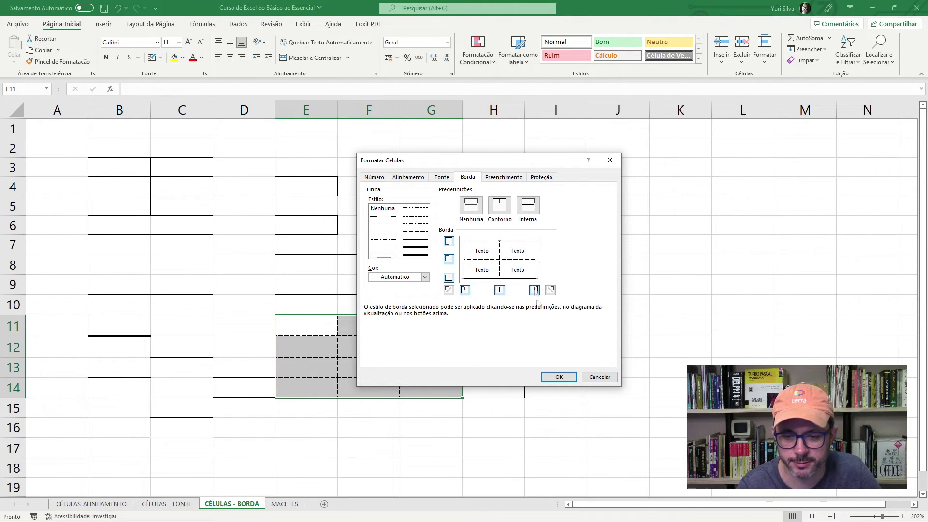
pyautogui.click(559, 378)
pyautogui.click(618, 304)
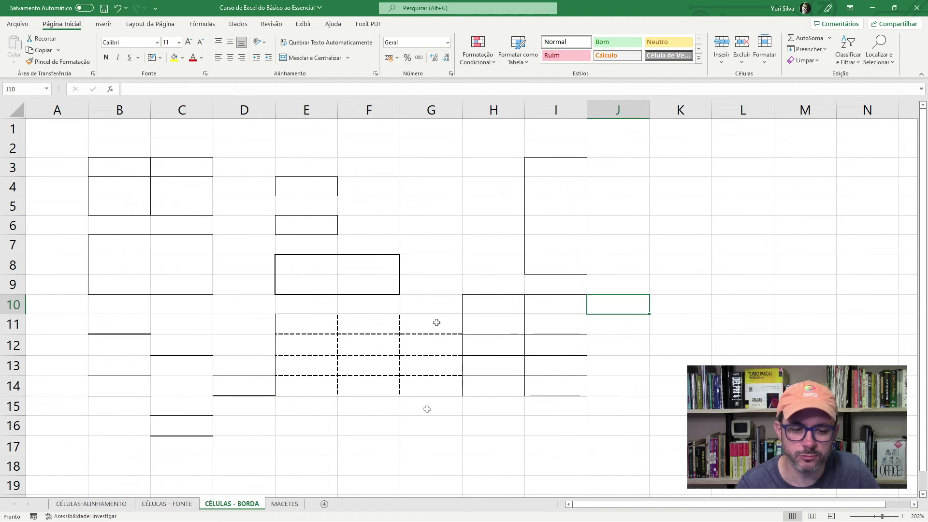
# Apply the Thick Outside Borders preset to E11:G14, then reselect the table
pyautogui.moveTo(288, 317); pyautogui.dragTo(435, 386)
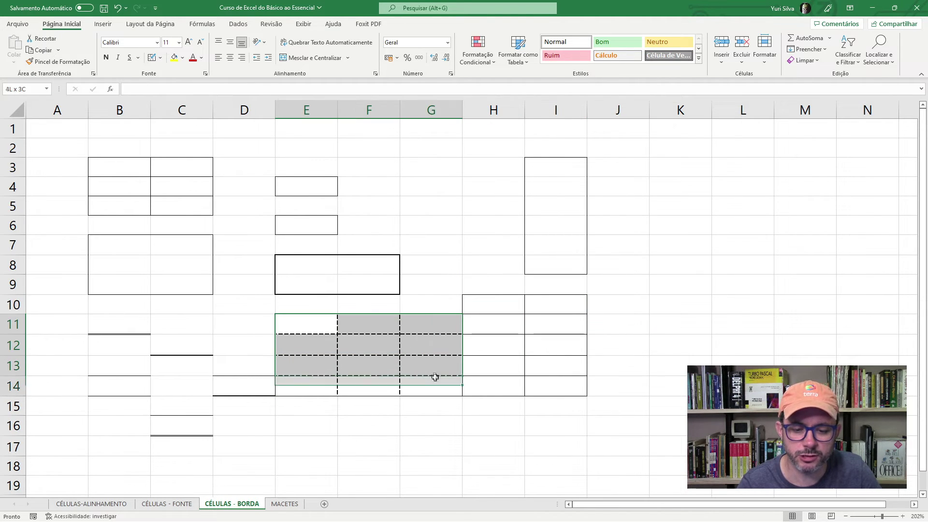
pyautogui.click(160, 58)
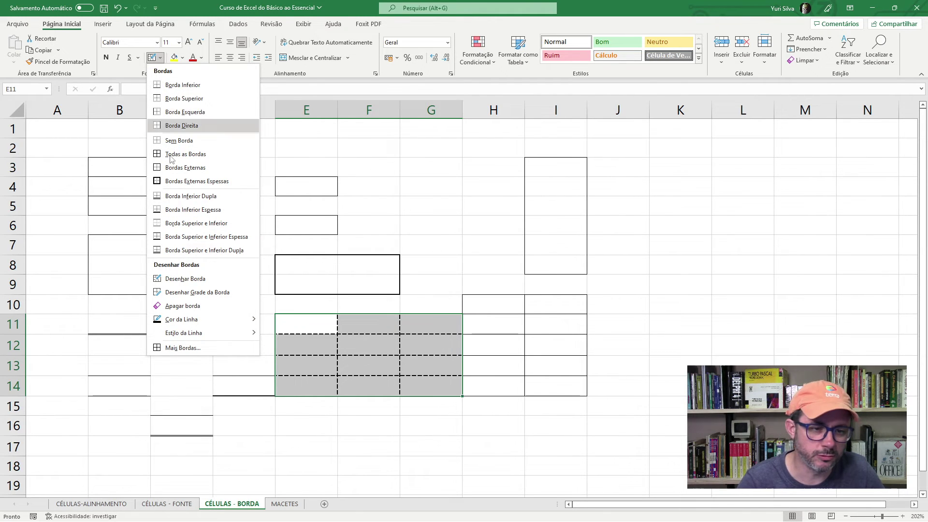
pyautogui.click(188, 181)
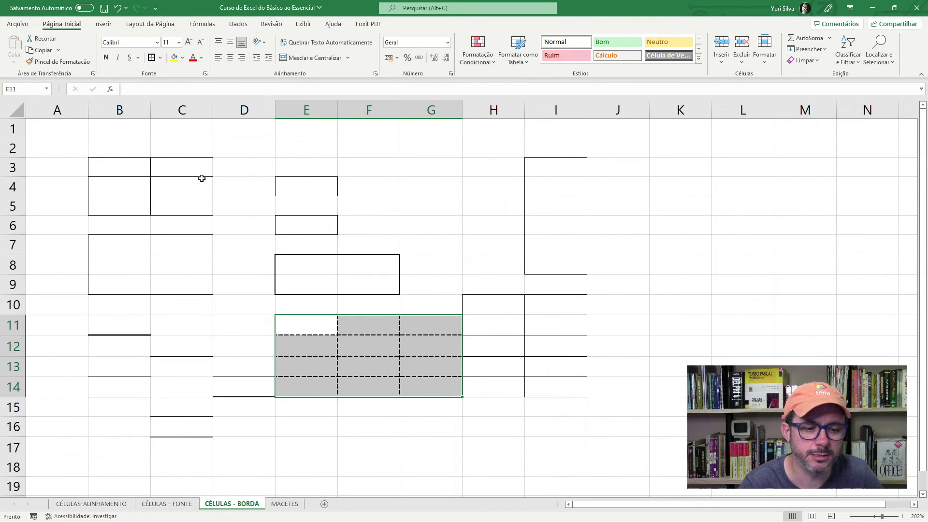
pyautogui.click(622, 364)
pyautogui.click(298, 319)
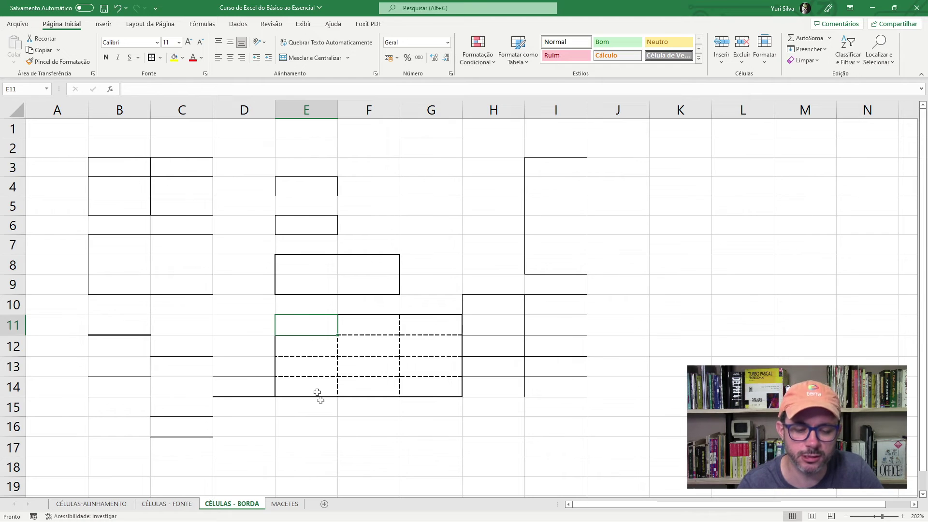
pyautogui.moveTo(309, 322); pyautogui.dragTo(430, 386)
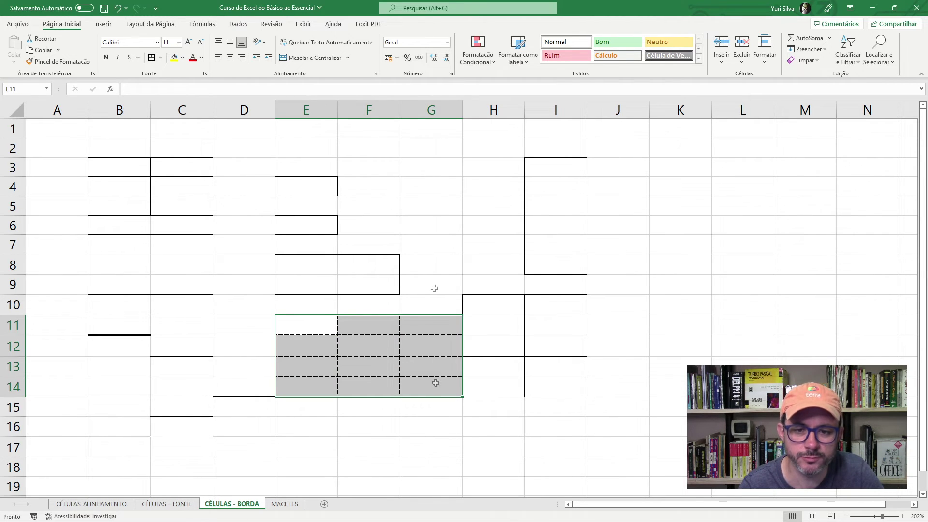
# Make the dashed inner lines of E11:G14 orange, leaving the outer border black
pyautogui.rightClick(395, 352)
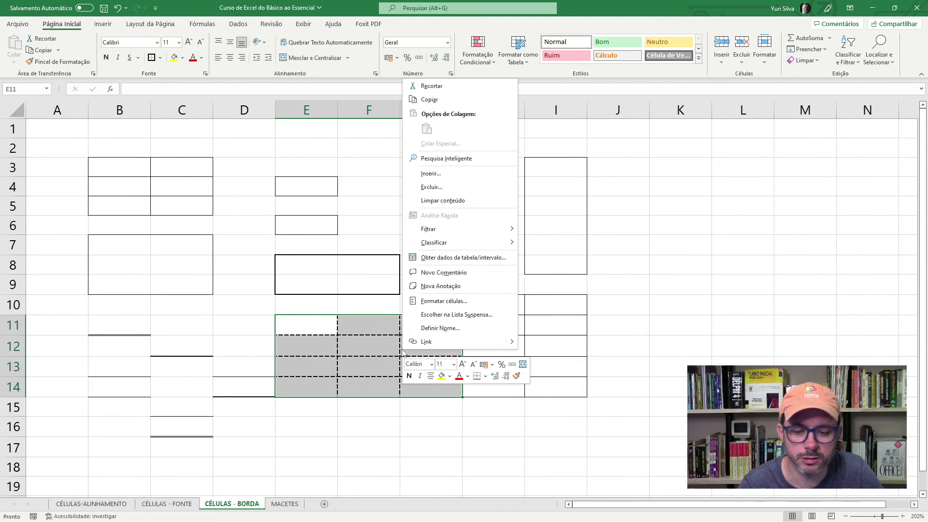
pyautogui.click(463, 301)
pyautogui.moveTo(448, 181); pyautogui.dragTo(463, 141)
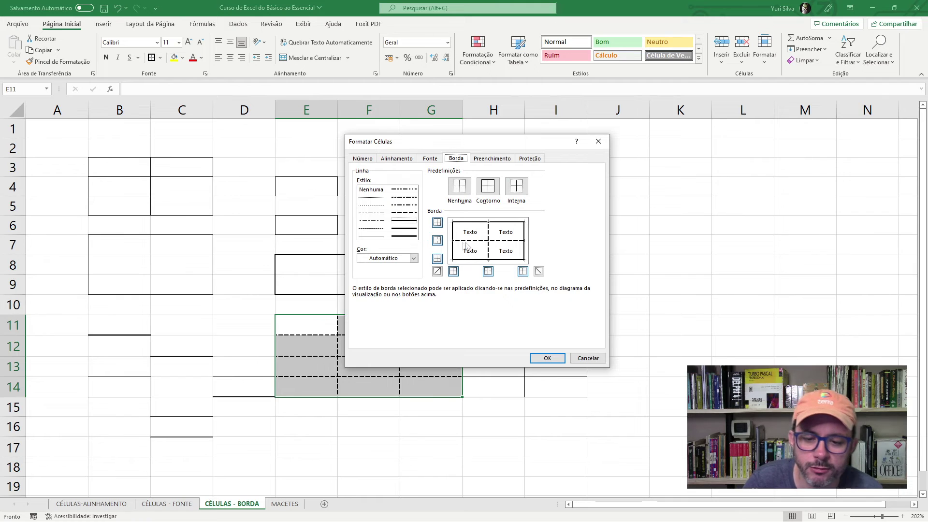
pyautogui.click(413, 258)
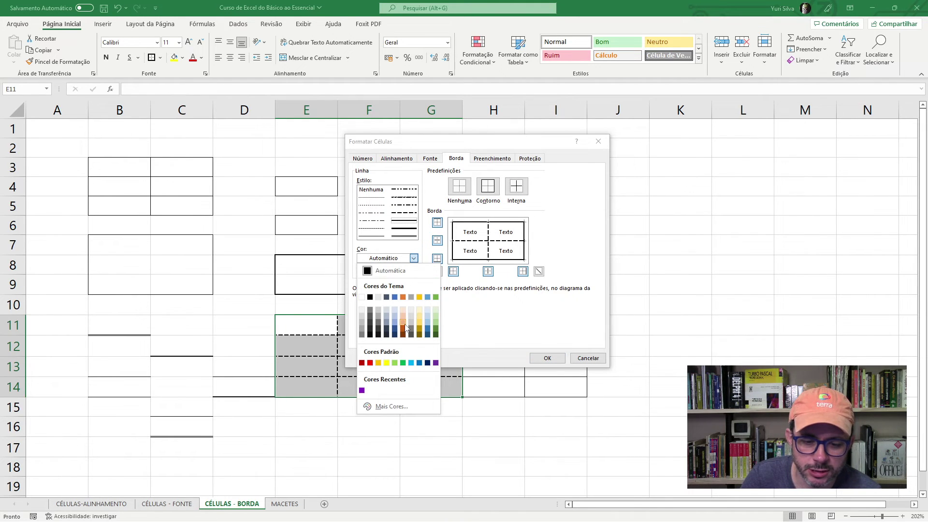
pyautogui.click(403, 297)
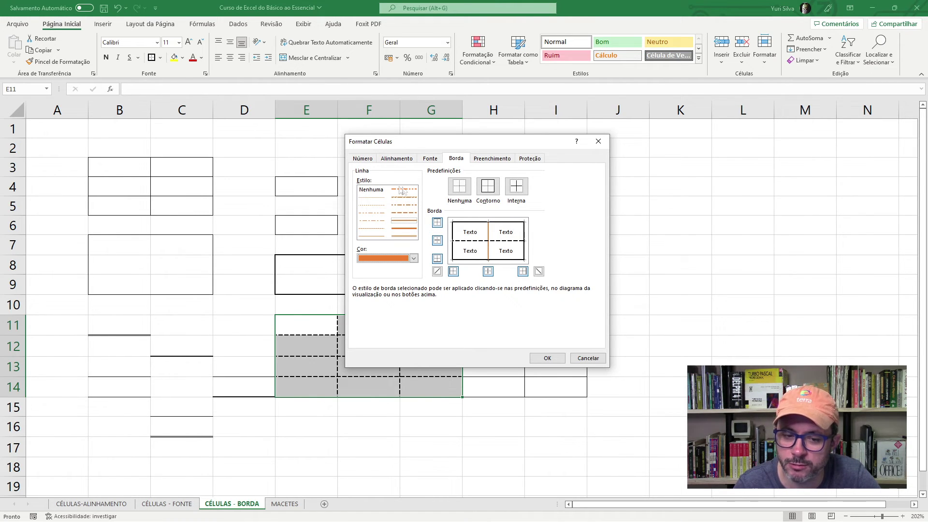
pyautogui.click(403, 214)
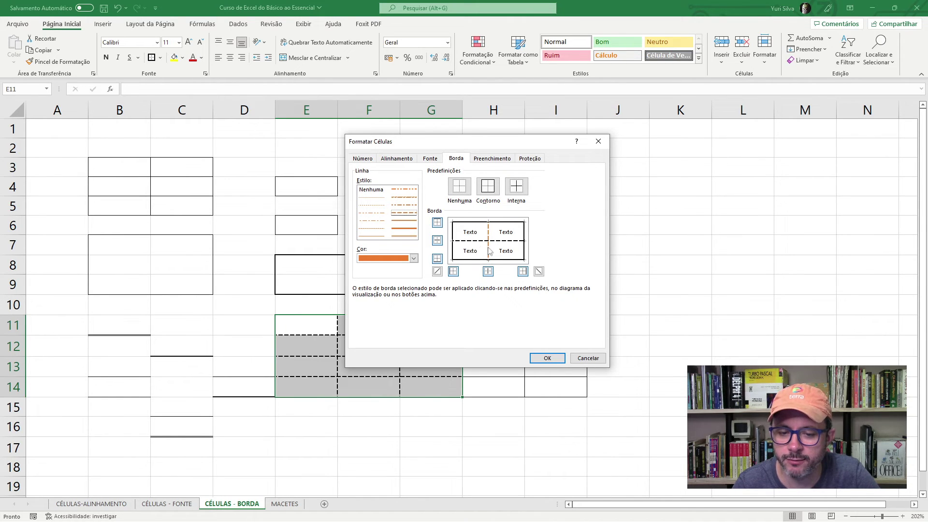
pyautogui.click(547, 357)
pyautogui.click(629, 322)
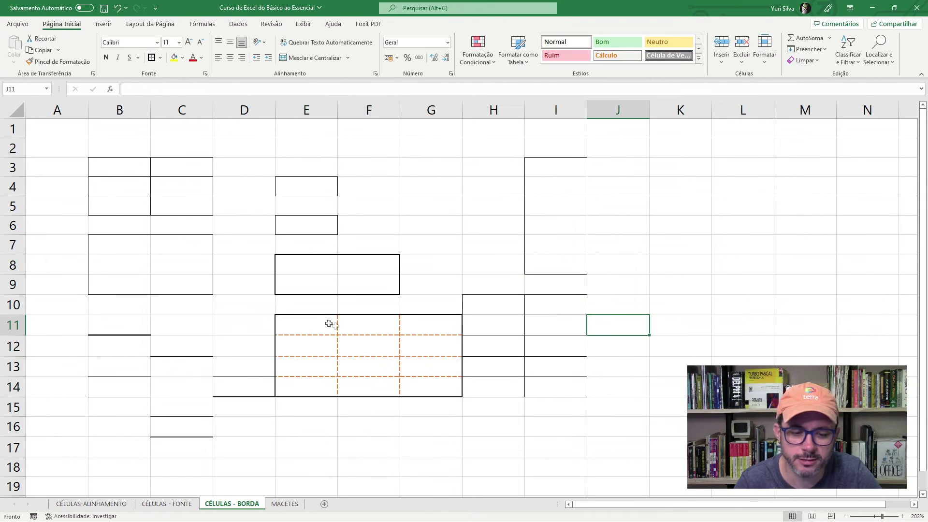
# Give every cell in E11:G14 a black diagonal border rising from bottom-left to top-right
pyautogui.moveTo(278, 322)
pyautogui.mouseDown()
pyautogui.moveTo(379, 323)
pyautogui.moveTo(442, 390)
pyautogui.mouseUp()
pyautogui.click(441, 428)
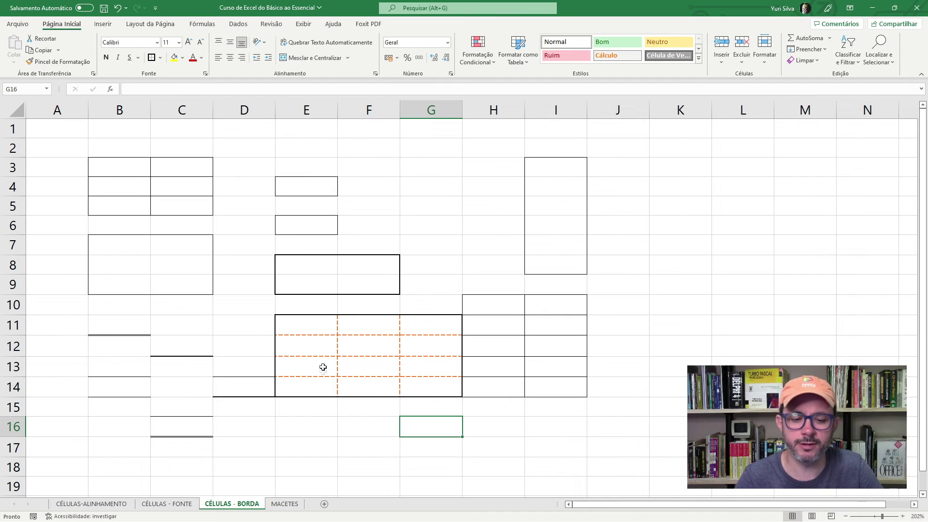
pyautogui.click(288, 328)
pyautogui.moveTo(303, 324); pyautogui.dragTo(434, 385)
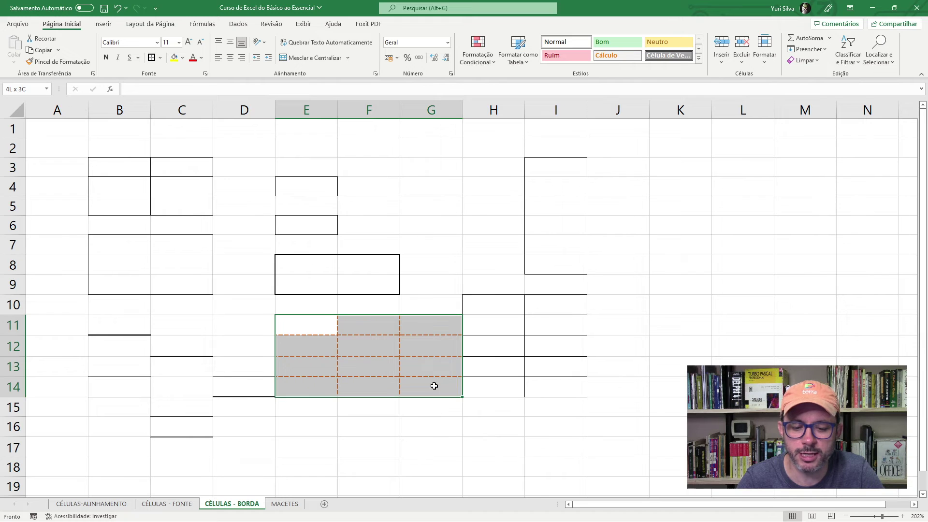
pyautogui.rightClick(370, 327)
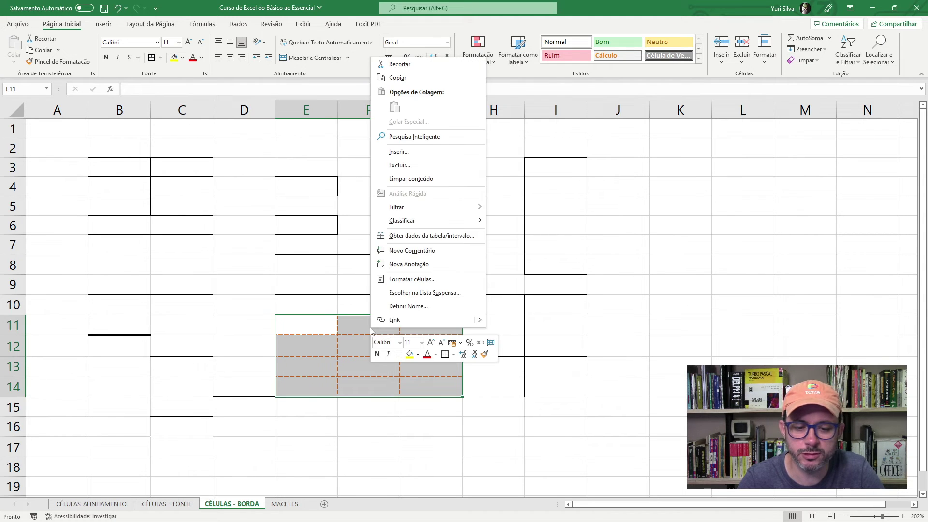
pyautogui.click(430, 283)
pyautogui.moveTo(425, 163); pyautogui.dragTo(511, 148)
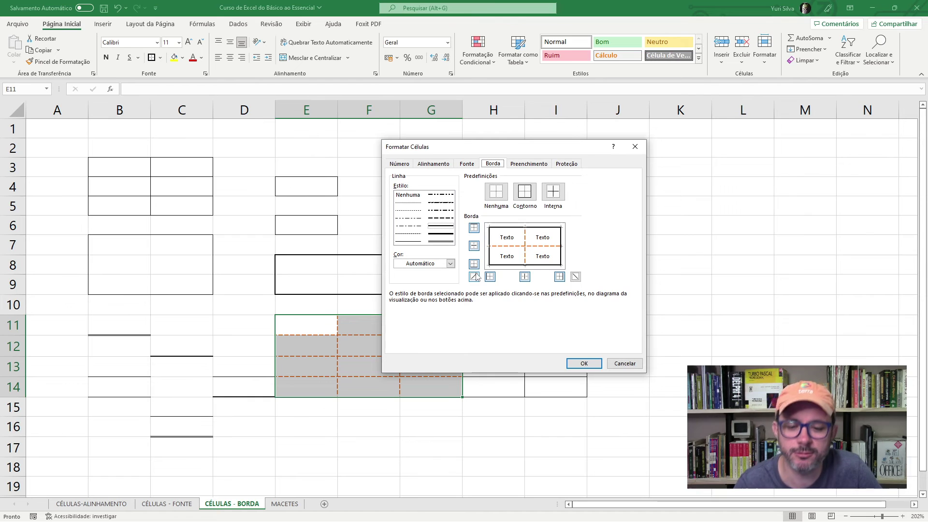
pyautogui.click(474, 278)
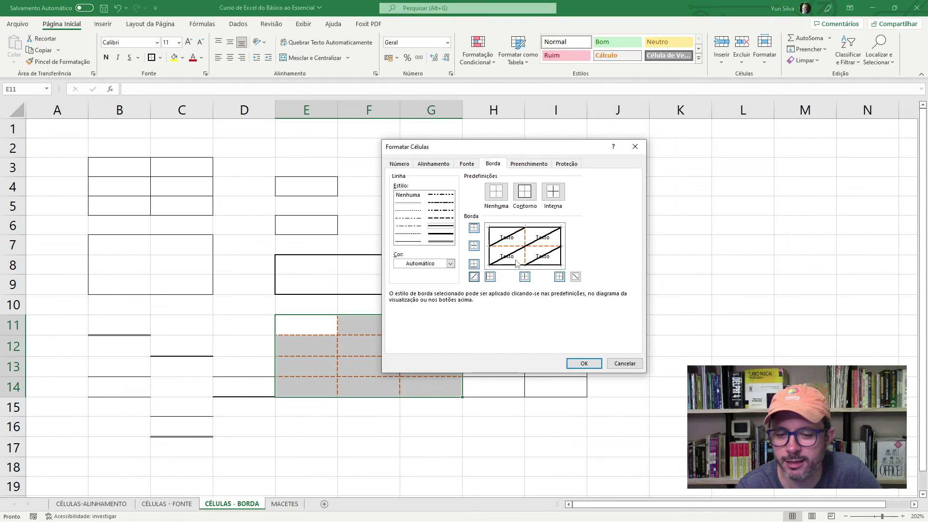
pyautogui.click(584, 363)
pyautogui.click(378, 382)
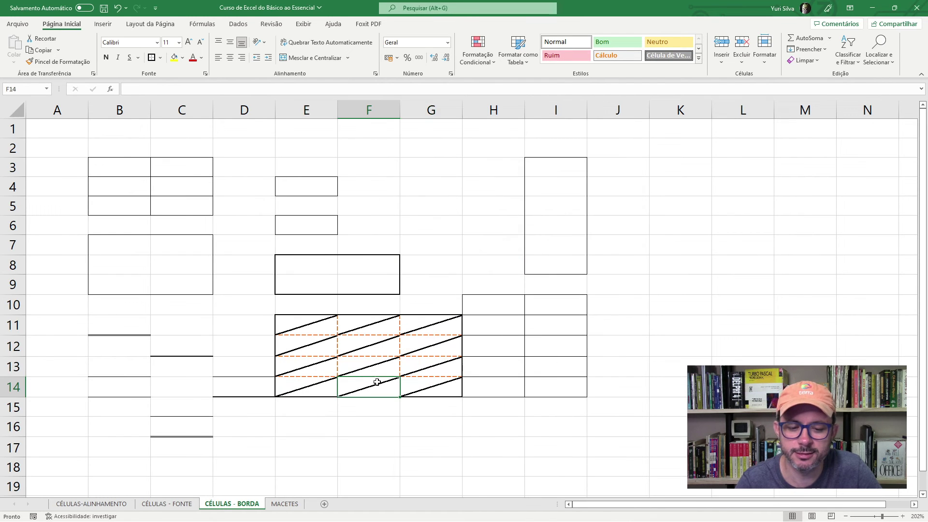
pyautogui.click(344, 431)
pyautogui.moveTo(290, 325)
pyautogui.mouseDown()
pyautogui.moveTo(403, 342)
pyautogui.moveTo(446, 382)
pyautogui.mouseUp()
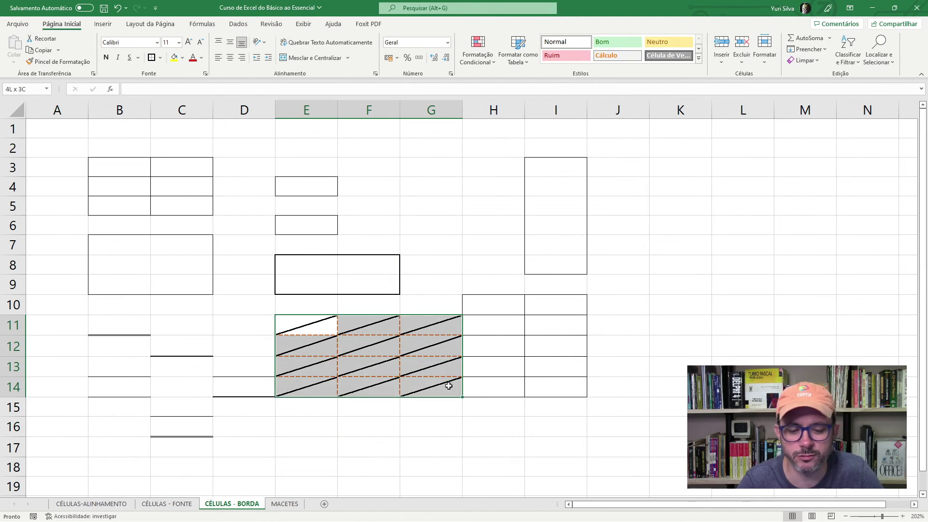
# Turn off both diagonal borders for E11:G14, keeping the black frame and orange dashed lines
pyautogui.rightClick(442, 374)
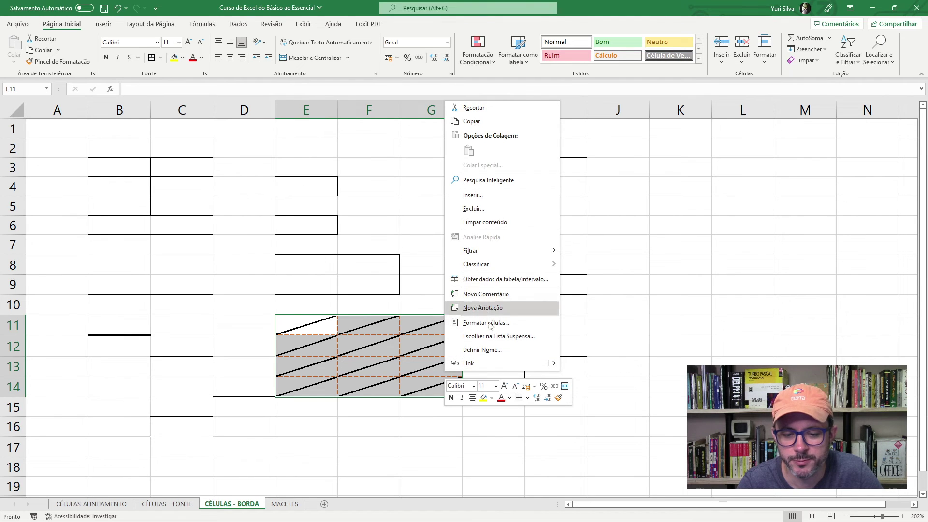
pyautogui.click(486, 322)
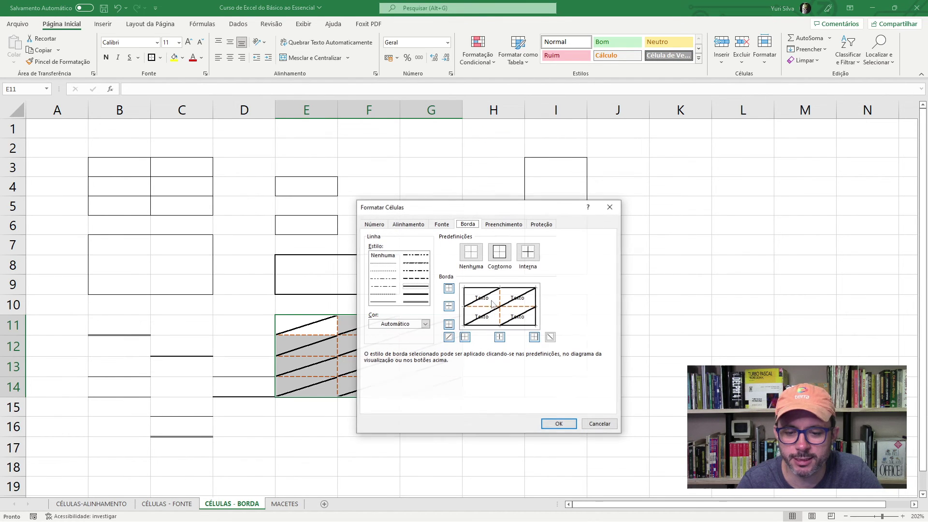
pyautogui.click(449, 338)
pyautogui.click(551, 339)
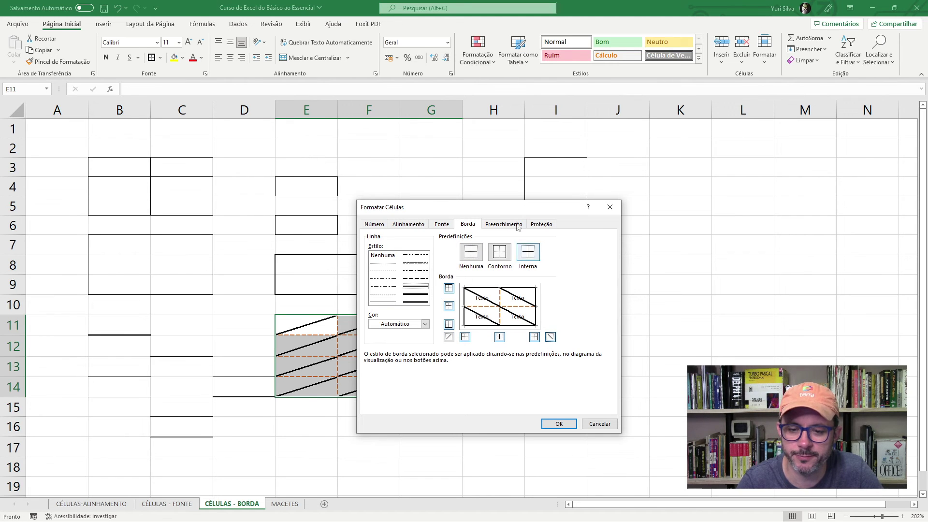
pyautogui.moveTo(517, 208); pyautogui.dragTo(629, 65)
pyautogui.click(664, 195)
pyautogui.click(671, 281)
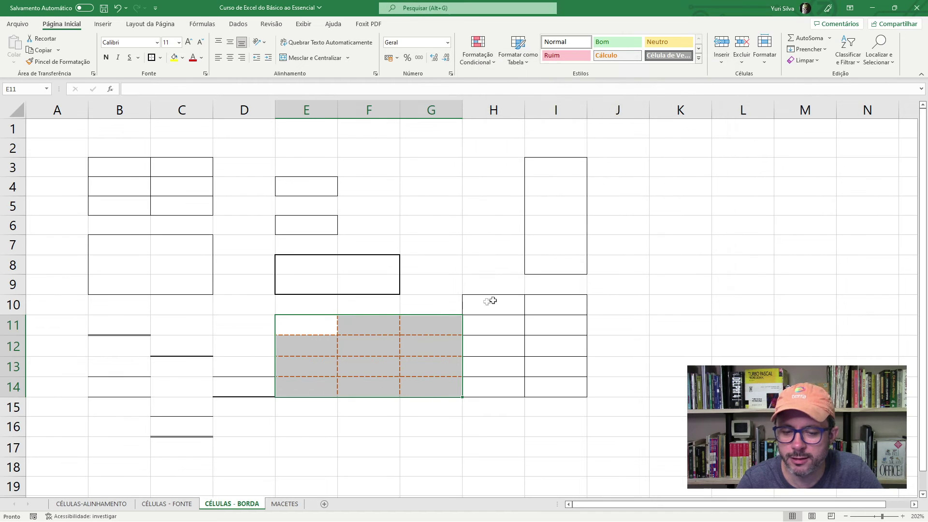
pyautogui.click(341, 323)
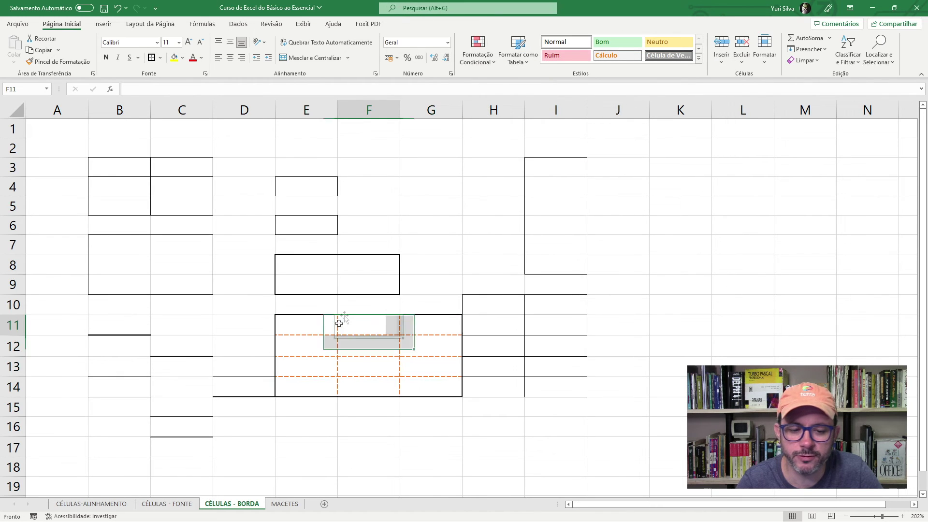
pyautogui.click(300, 326)
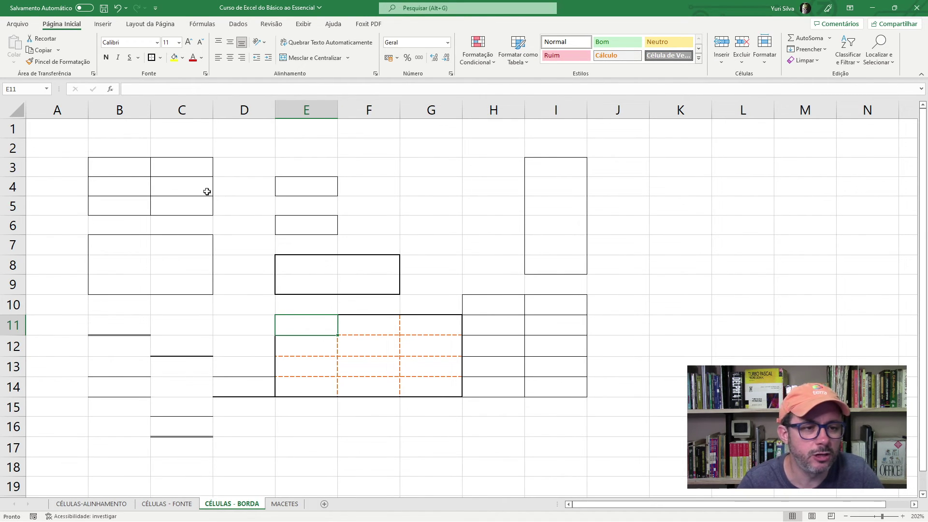
pyautogui.click(161, 58)
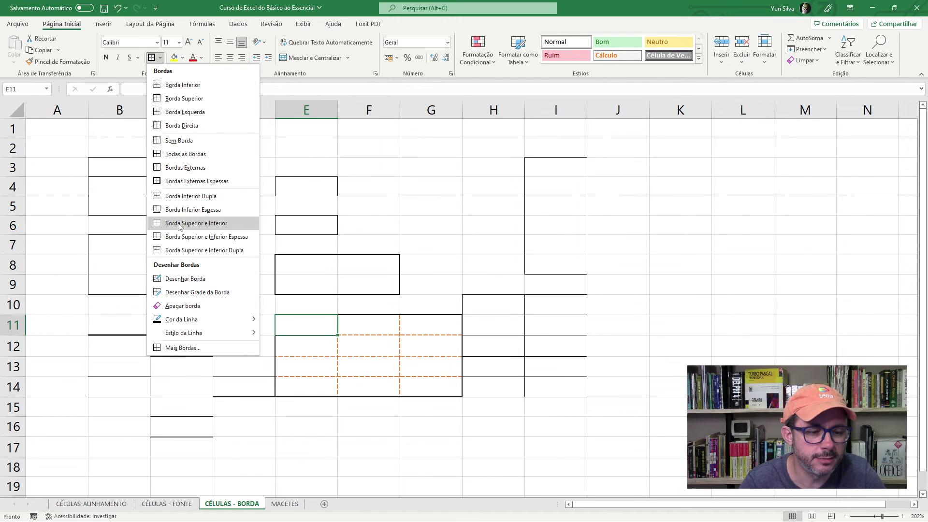
# Draw freehand diagonal borders across E11, F11, G11, G12 and E12 forming a diamond pattern
pyautogui.click(187, 279)
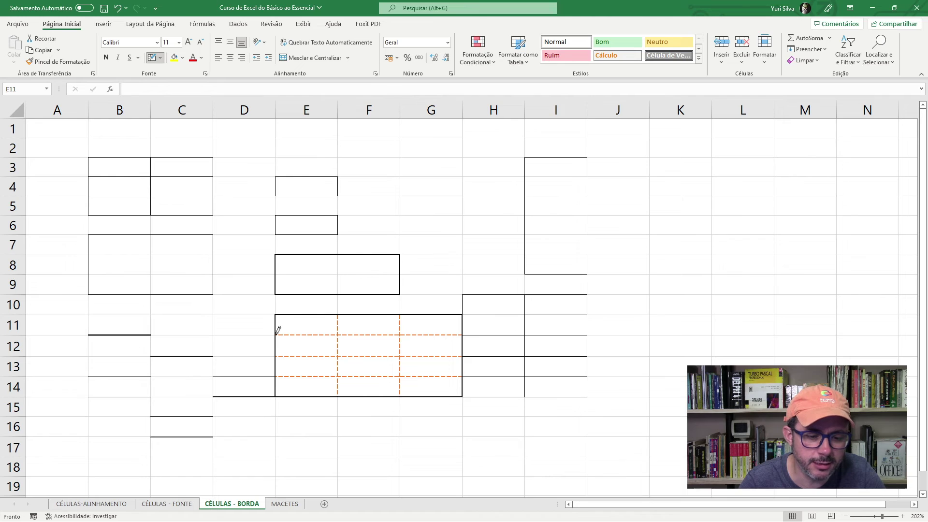
pyautogui.moveTo(277, 334); pyautogui.dragTo(330, 315)
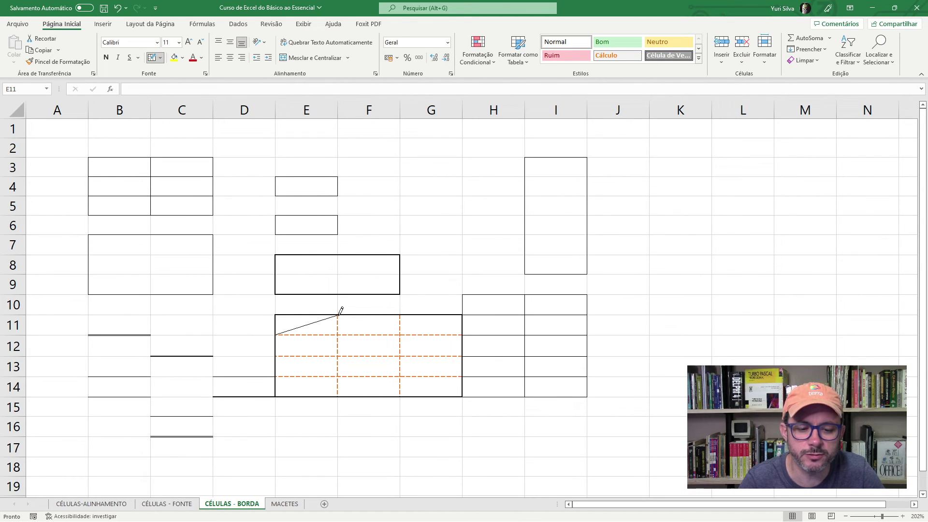
pyautogui.moveTo(340, 314)
pyautogui.mouseDown()
pyautogui.moveTo(401, 333)
pyautogui.moveTo(443, 321)
pyautogui.mouseUp()
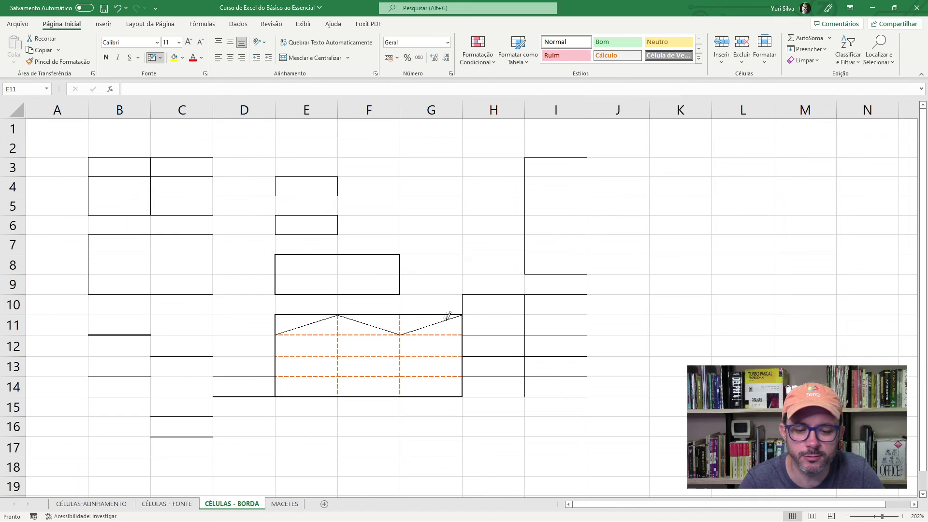
pyautogui.moveTo(463, 355)
pyautogui.mouseDown()
pyautogui.moveTo(401, 334)
pyautogui.moveTo(339, 356)
pyautogui.moveTo(289, 334)
pyautogui.moveTo(319, 350)
pyautogui.mouseUp()
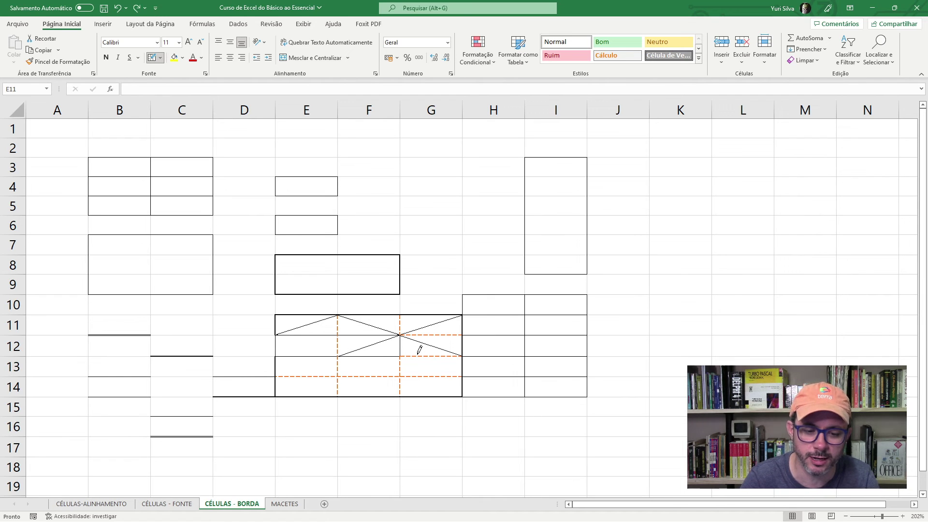
pyautogui.click(420, 350)
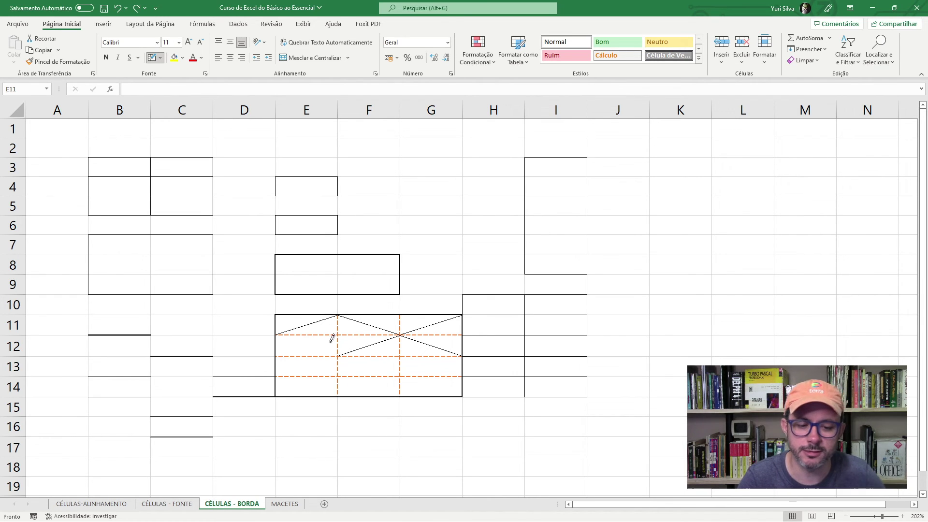
pyautogui.moveTo(340, 352); pyautogui.dragTo(287, 330)
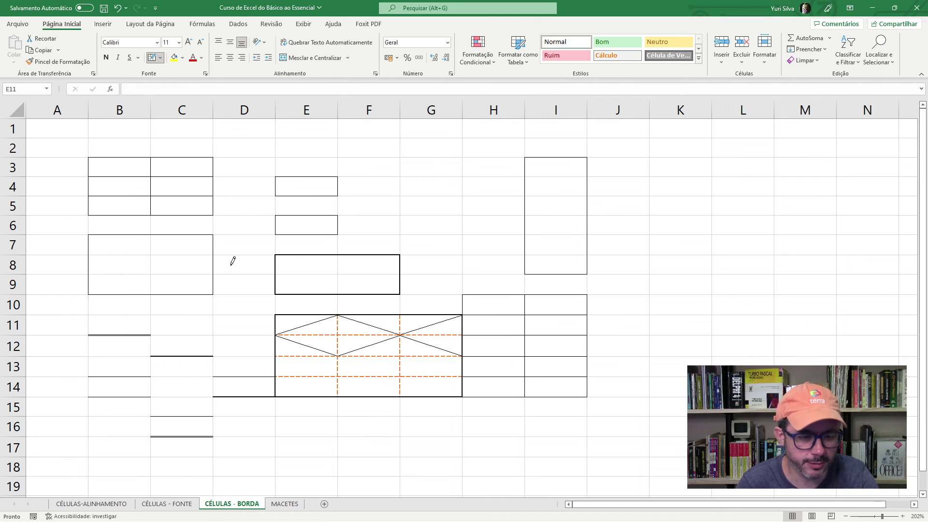
pyautogui.press('Escape')
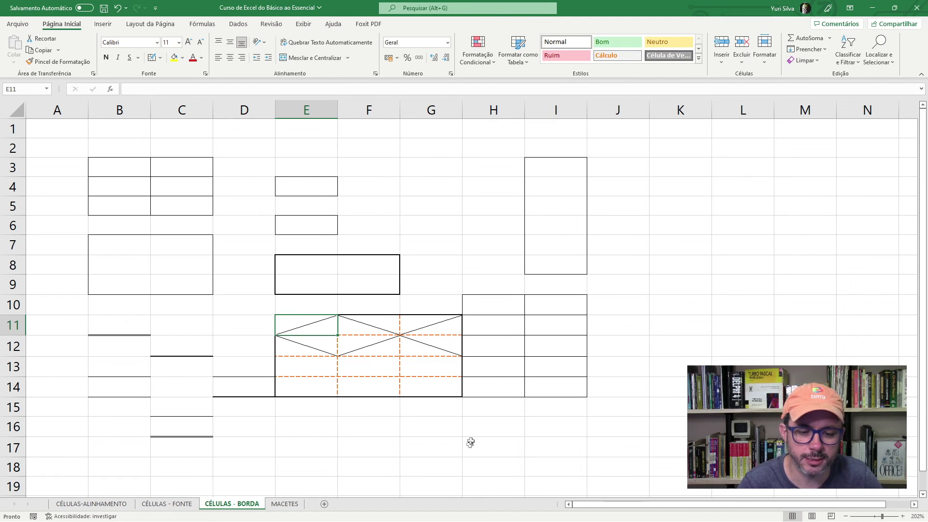
pyautogui.click(470, 445)
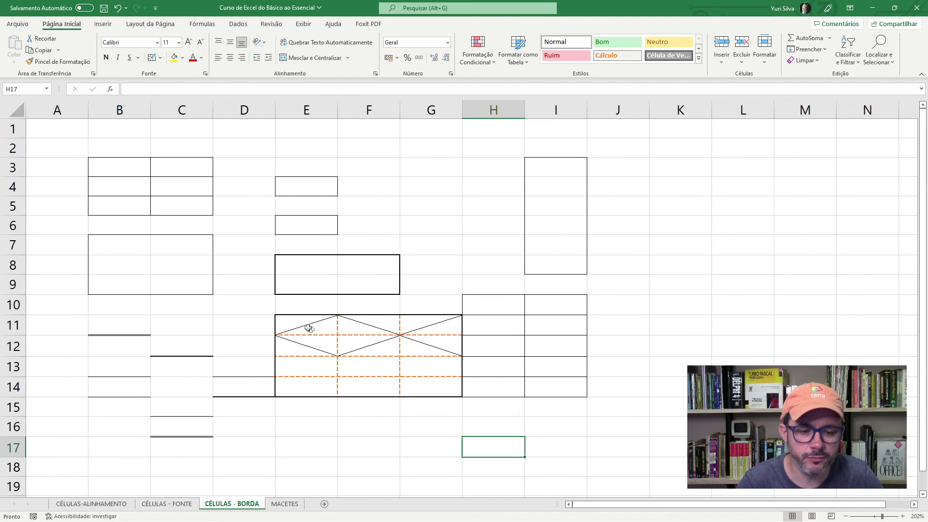
# Apply the Nenhuma border preset to E11:G14, removing its frame, diagonals and orange dashed lines
pyautogui.moveTo(290, 321); pyautogui.dragTo(412, 384)
pyautogui.rightClick(423, 385)
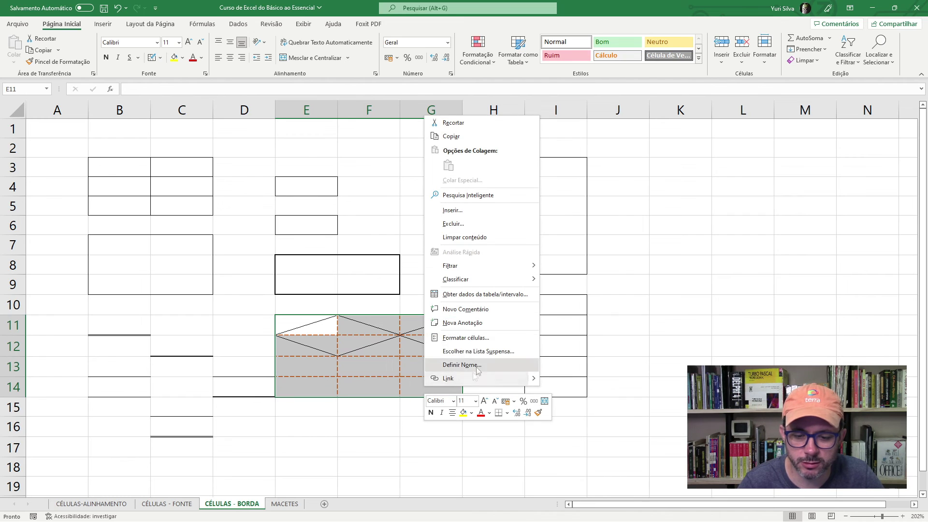
pyautogui.click(472, 337)
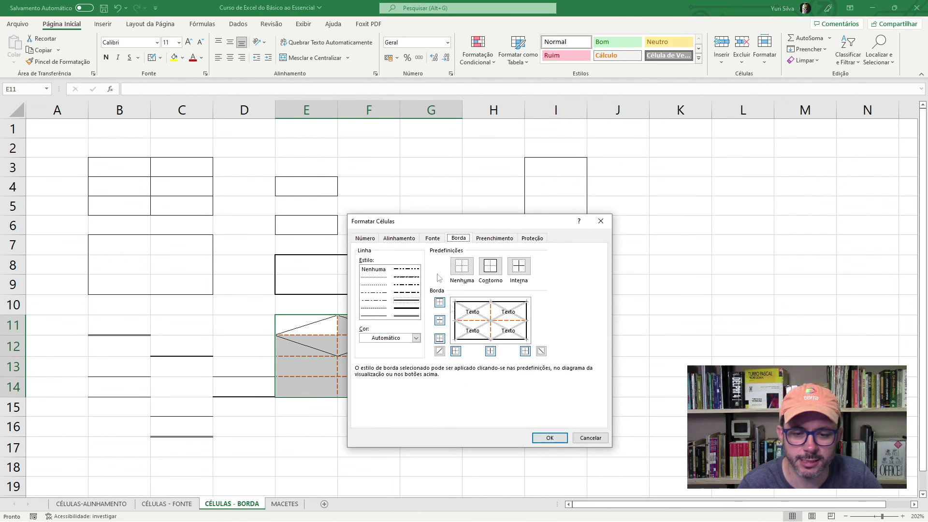
pyautogui.moveTo(457, 223); pyautogui.dragTo(456, 161)
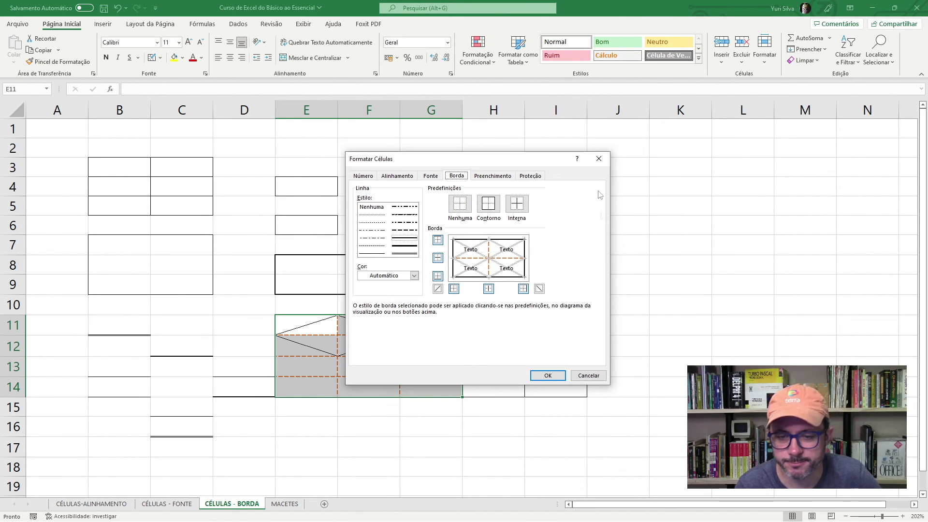
pyautogui.moveTo(516, 159); pyautogui.dragTo(741, 153)
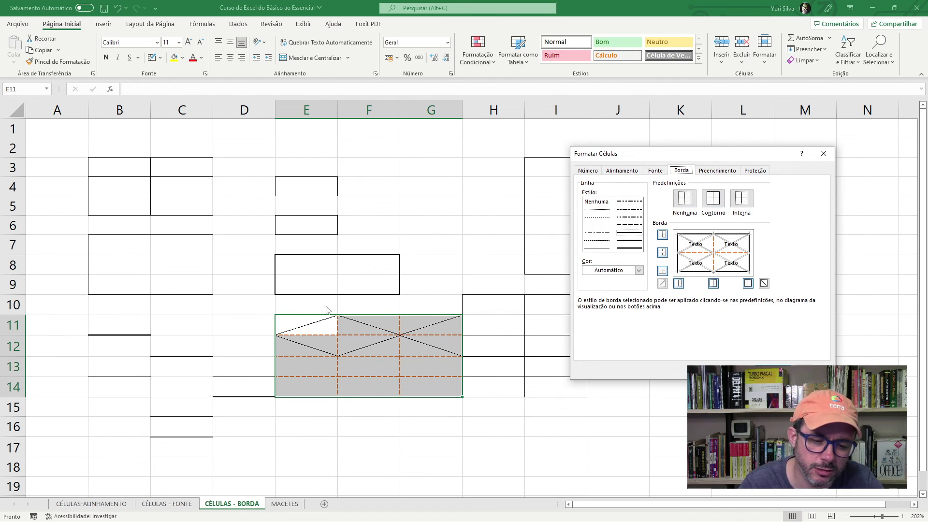
pyautogui.click(684, 198)
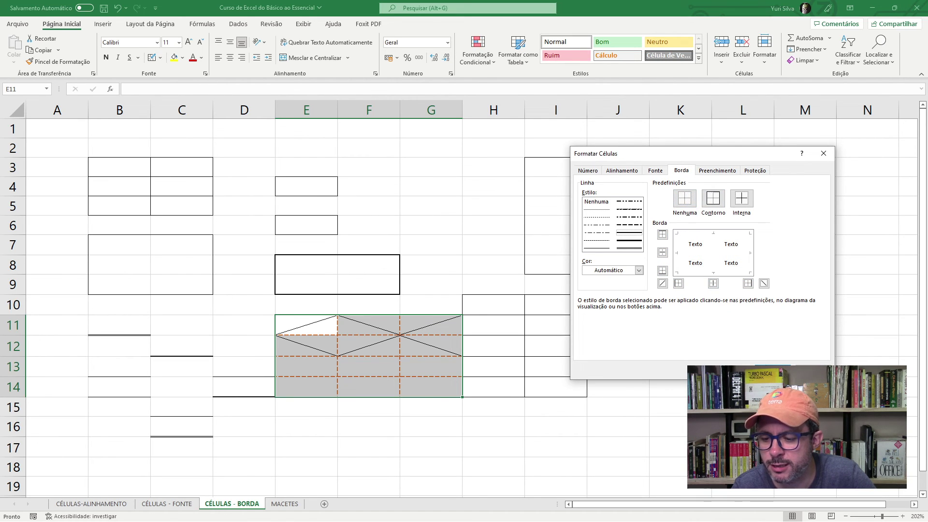
pyautogui.click(772, 370)
pyautogui.click(618, 349)
pyautogui.click(333, 324)
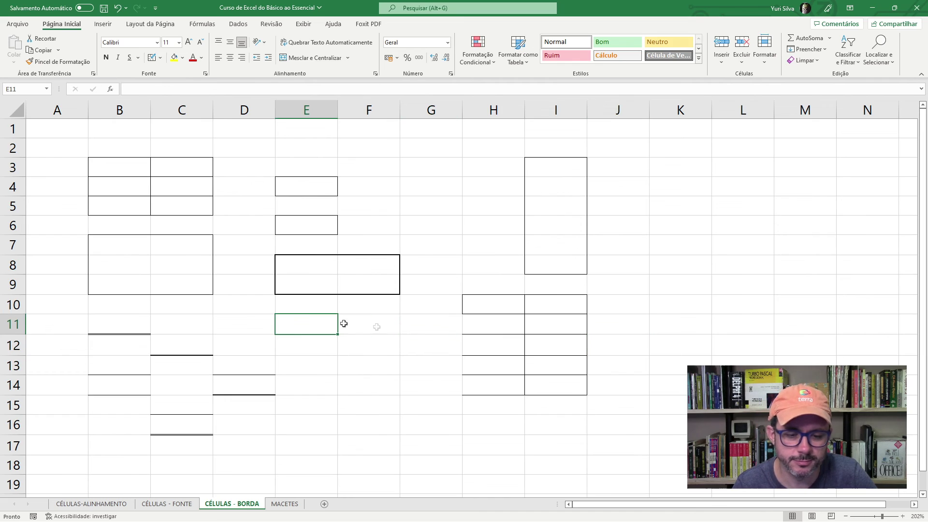
# Add a Borda Esquerda left border to H10:H14, check it, then undo the change
pyautogui.click(453, 330)
pyautogui.moveTo(490, 303); pyautogui.dragTo(483, 385)
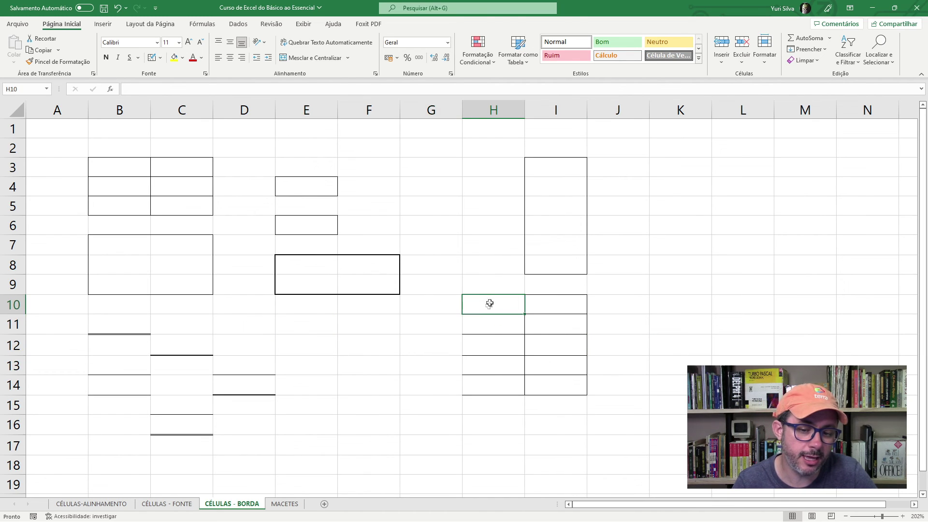
pyautogui.click(482, 385)
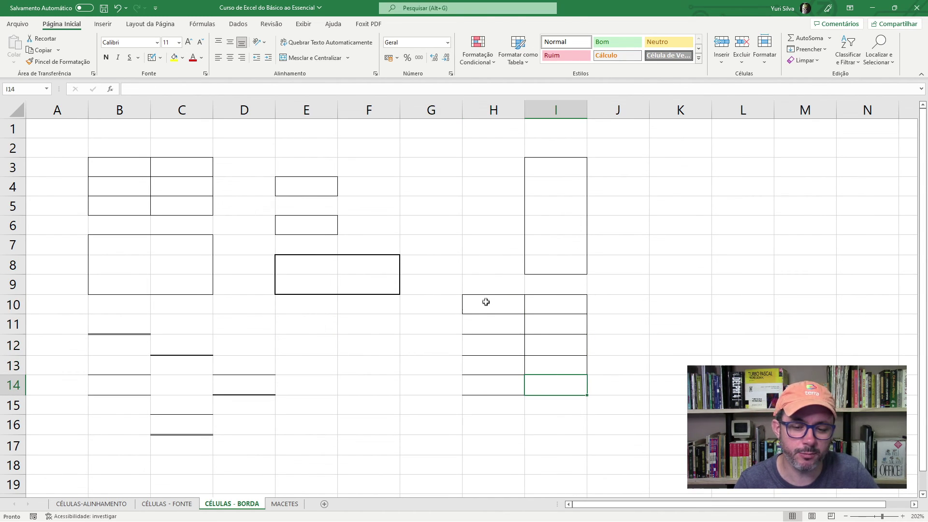
pyautogui.moveTo(485, 302); pyautogui.dragTo(480, 385)
pyautogui.click(594, 352)
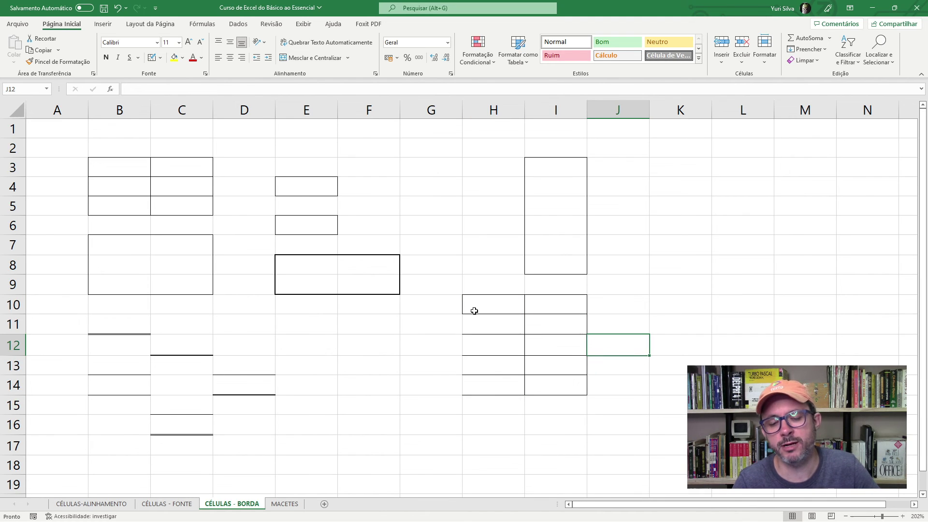
pyautogui.moveTo(481, 304); pyautogui.dragTo(479, 382)
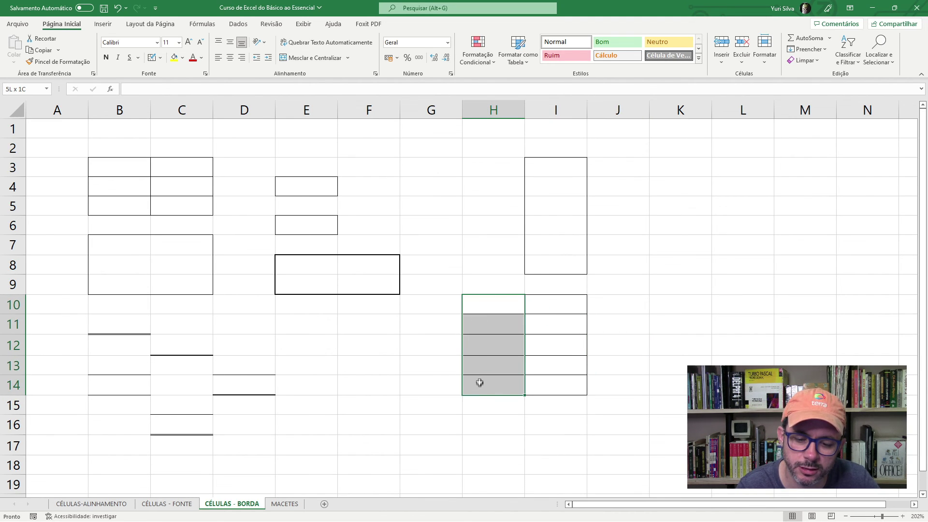
pyautogui.click(160, 59)
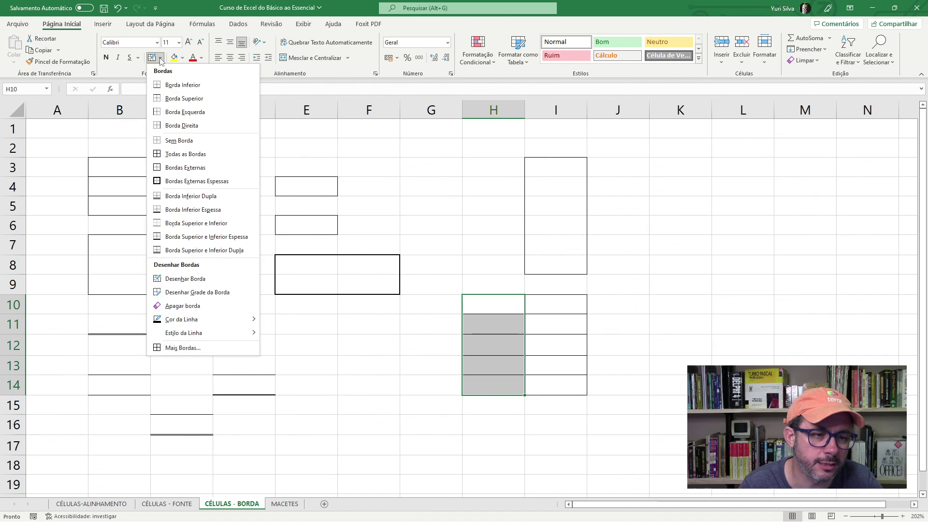
pyautogui.click(182, 113)
pyautogui.click(615, 329)
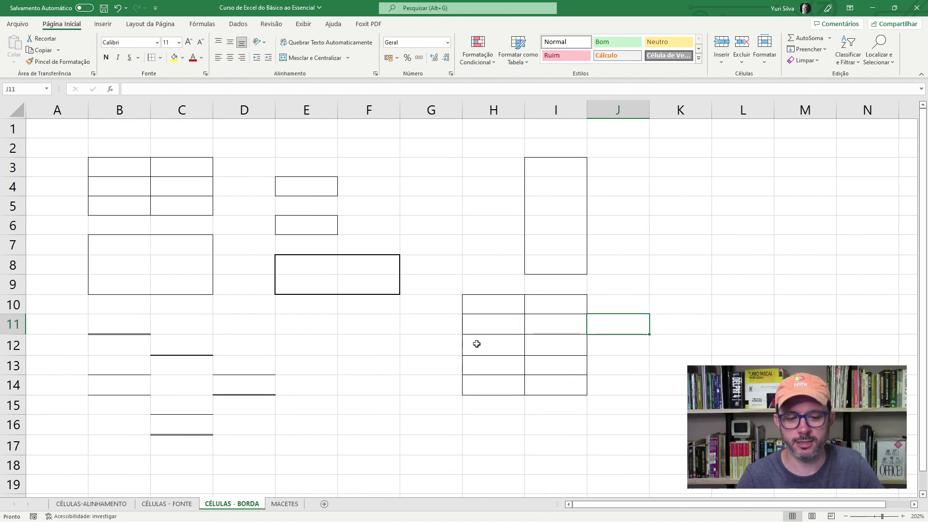
pyautogui.hotkey('ctrl', 'z')
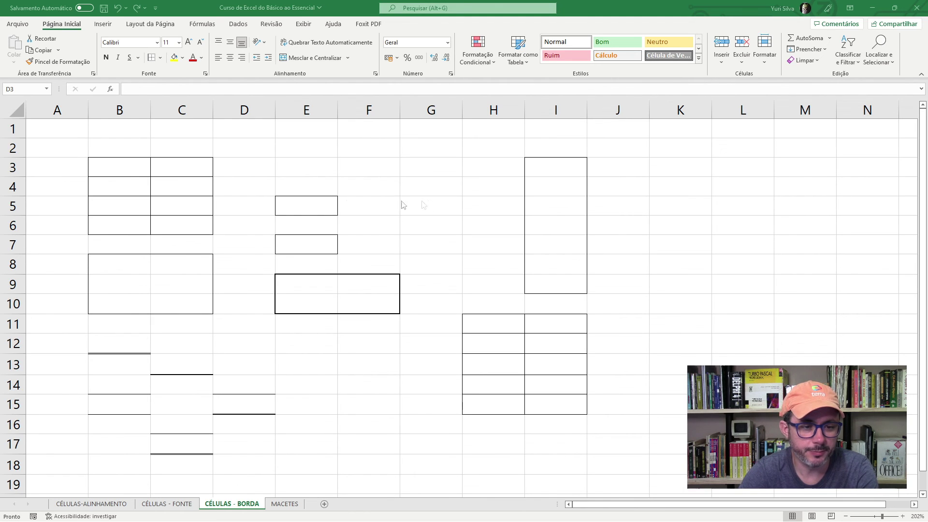
# Select B3:C6 briefly, then select the entire column C from its header
pyautogui.moveTo(110, 167)
pyautogui.mouseDown()
pyautogui.moveTo(181, 170)
pyautogui.moveTo(183, 226)
pyautogui.mouseUp()
pyautogui.click(112, 162)
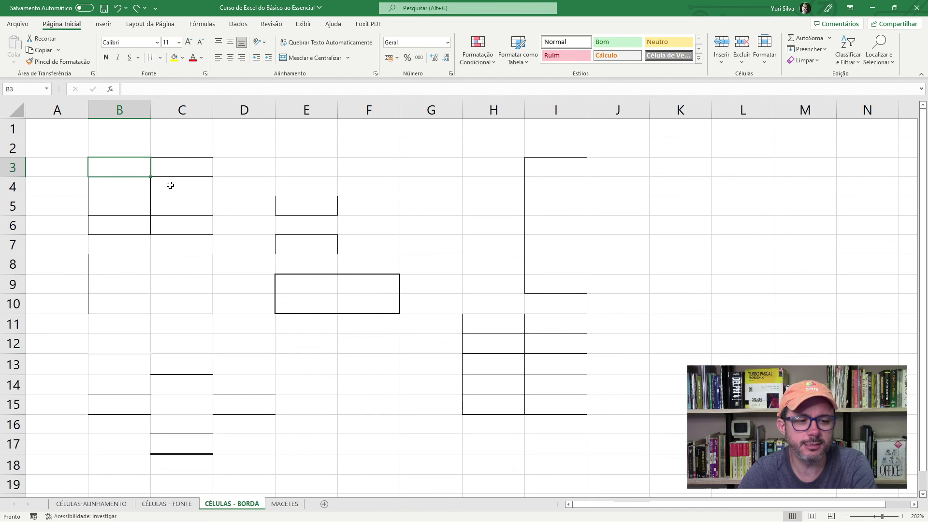
pyautogui.click(173, 230)
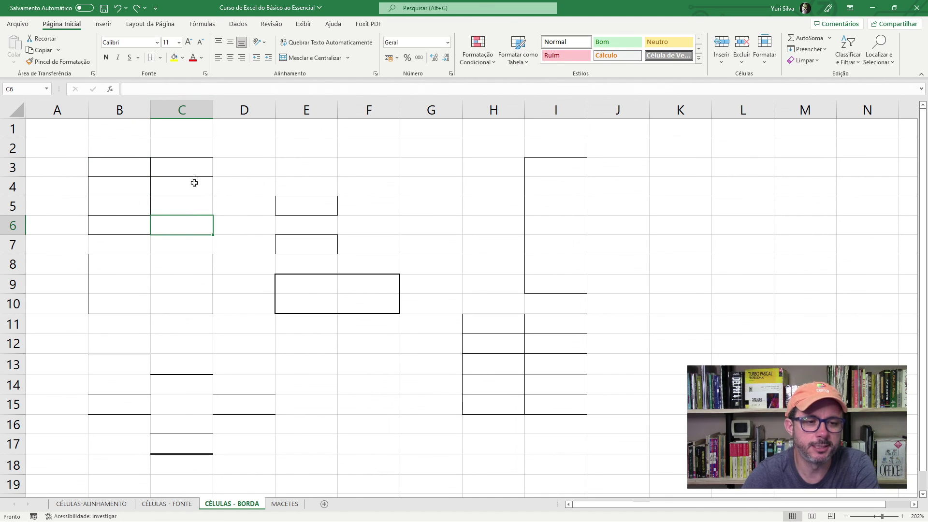
pyautogui.click(182, 109)
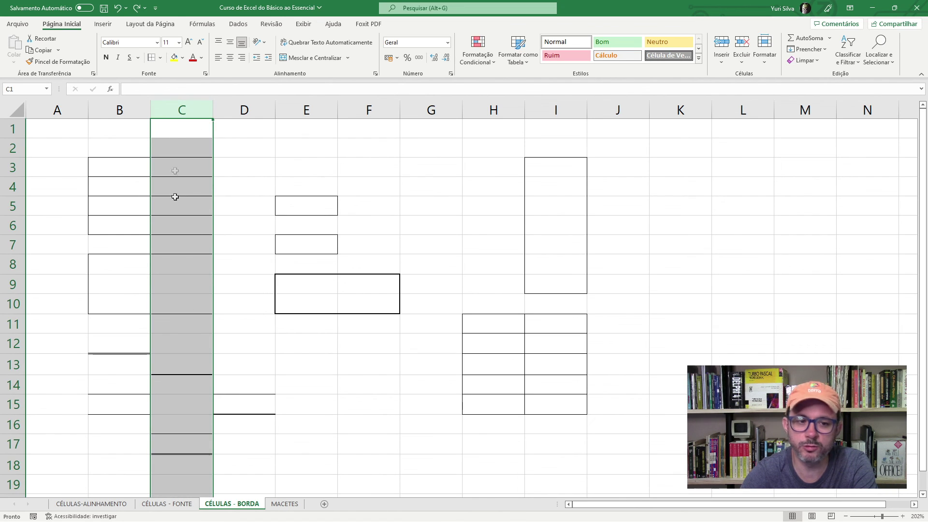
# Insert a blank column at C, then select C3:C6 and C8:C10 to inspect the new cells
pyautogui.rightClick(181, 110)
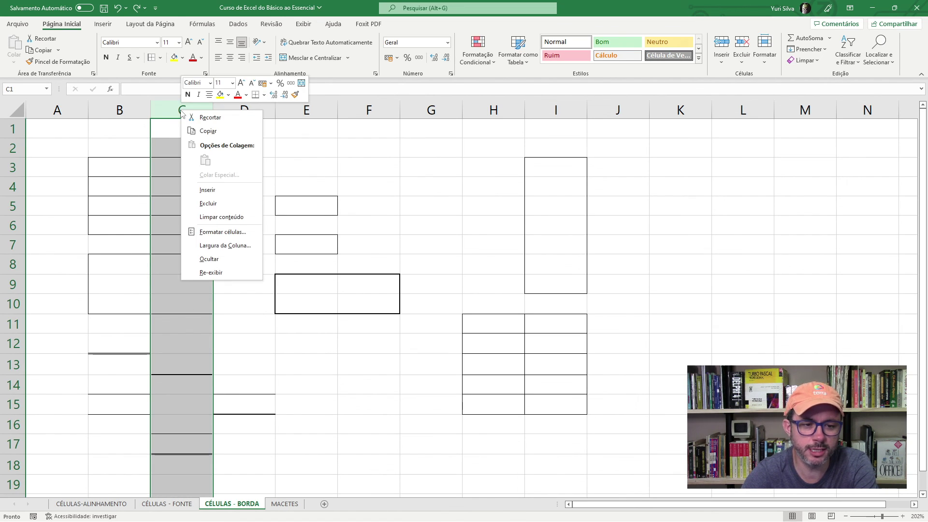
pyautogui.click(216, 190)
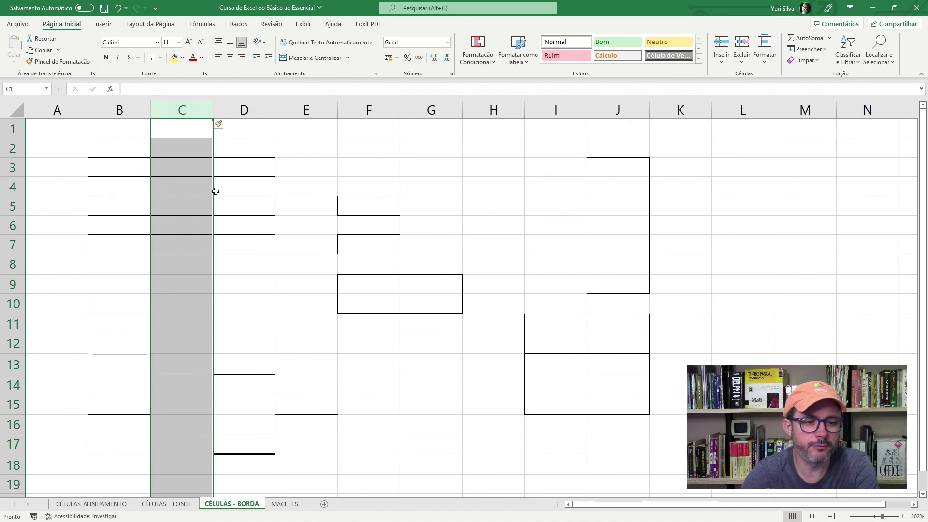
pyautogui.click(221, 174)
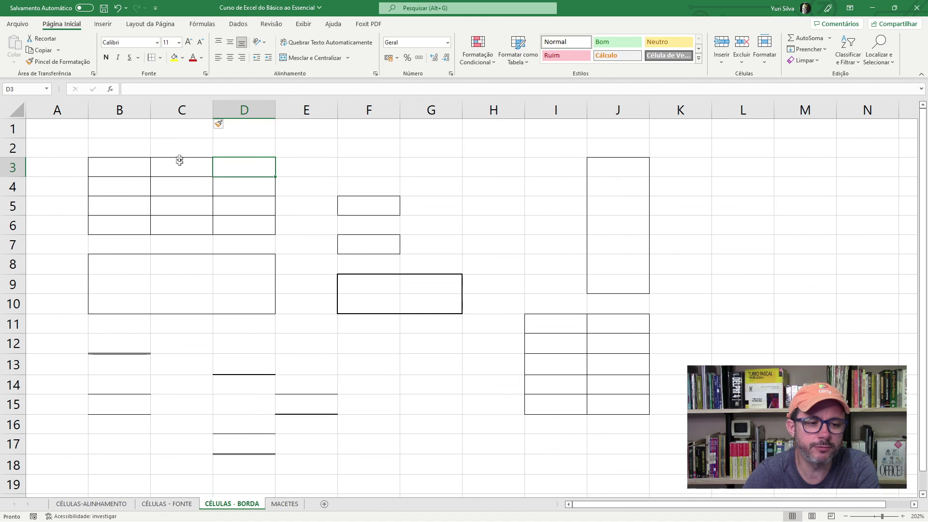
pyautogui.moveTo(179, 162); pyautogui.dragTo(177, 226)
pyautogui.moveTo(176, 261); pyautogui.dragTo(176, 304)
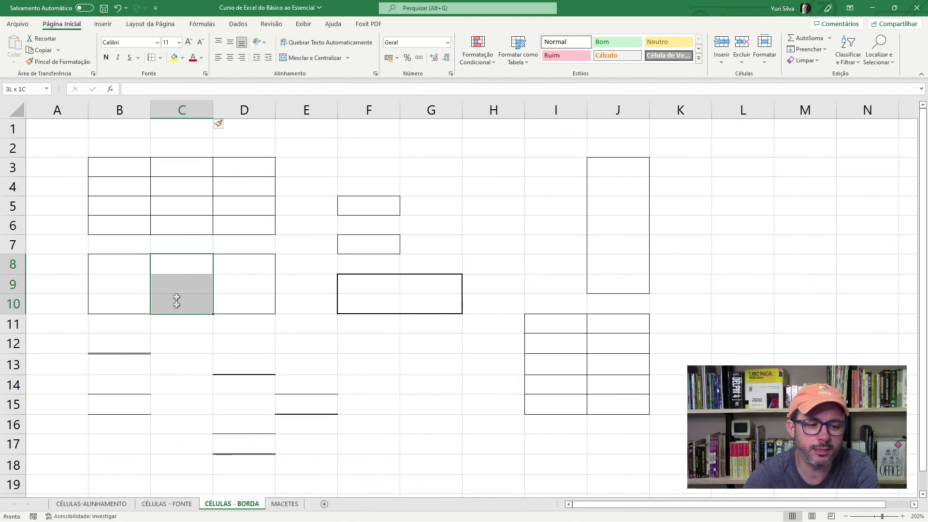
pyautogui.click(183, 264)
pyautogui.moveTo(191, 170); pyautogui.dragTo(190, 228)
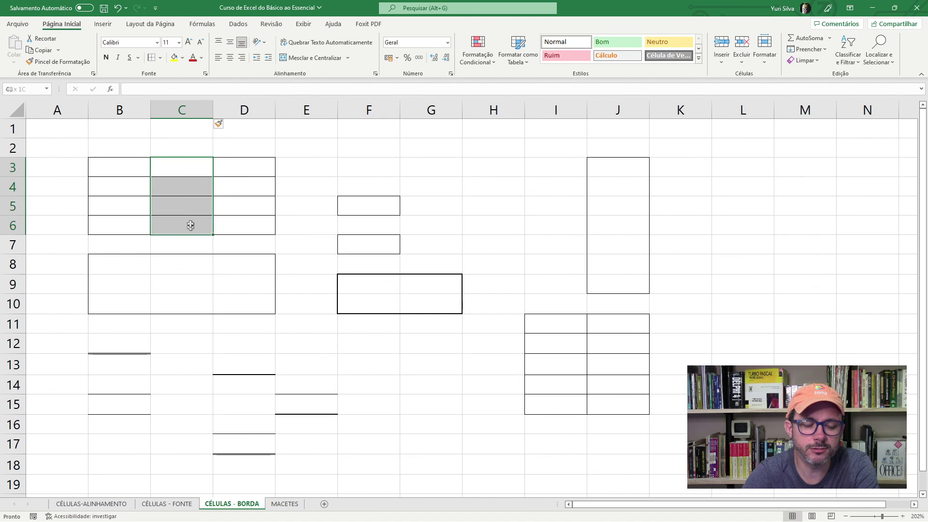
# Compare the borders of B3:B6 and D3:D6 with the new column's C3:C6
pyautogui.click(132, 165)
pyautogui.moveTo(131, 165); pyautogui.dragTo(130, 224)
pyautogui.moveTo(234, 174); pyautogui.dragTo(242, 245)
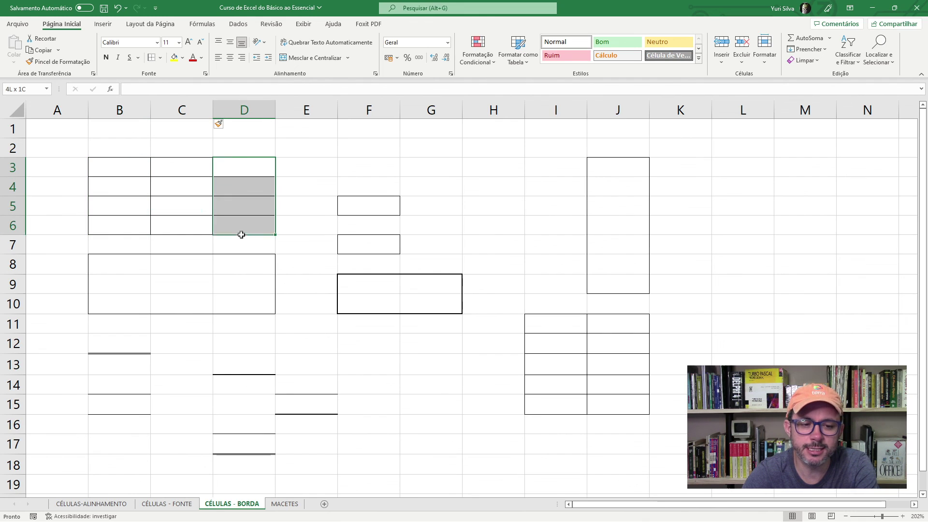
pyautogui.click(238, 175)
pyautogui.moveTo(234, 161); pyautogui.dragTo(236, 225)
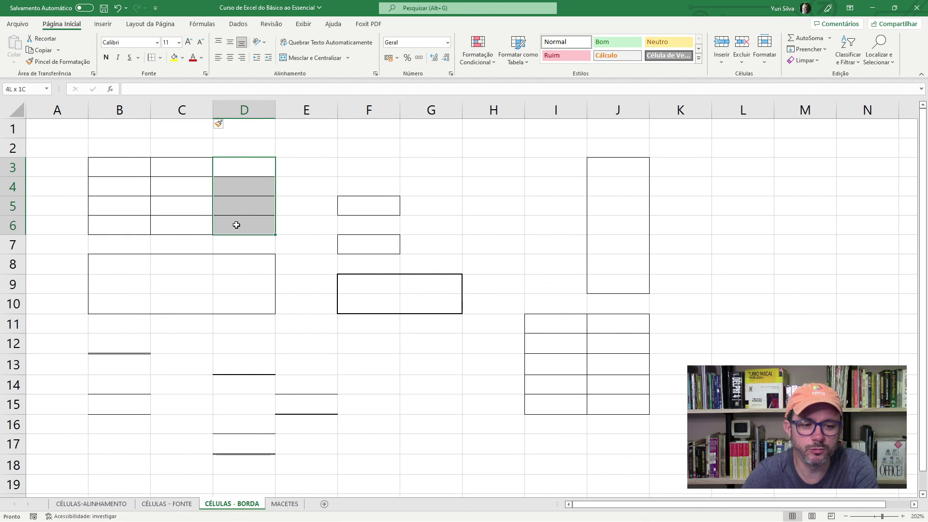
pyautogui.click(198, 172)
pyautogui.click(192, 211)
pyautogui.moveTo(188, 166); pyautogui.dragTo(180, 313)
pyautogui.click(196, 261)
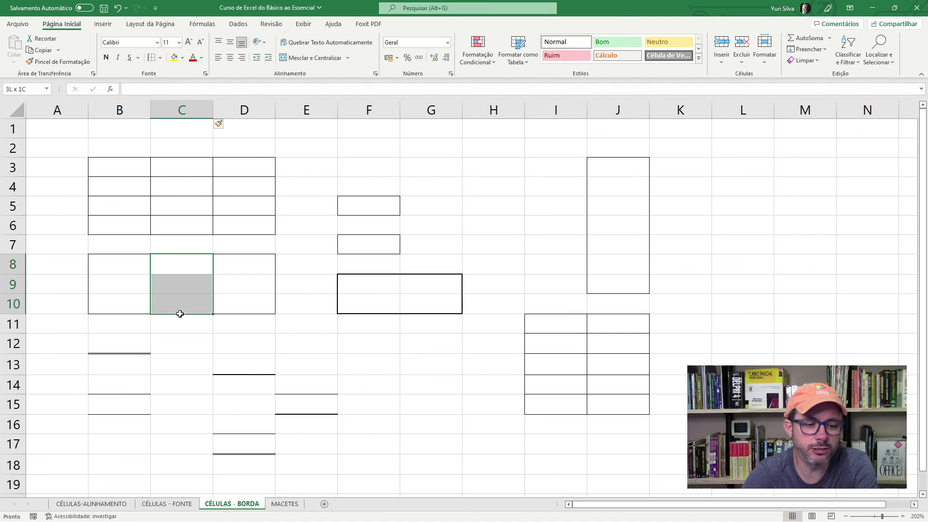
# Check the lower table's C8:C10 against B8 and D8, then select C3:C10
pyautogui.click(171, 290)
pyautogui.moveTo(172, 263); pyautogui.dragTo(183, 311)
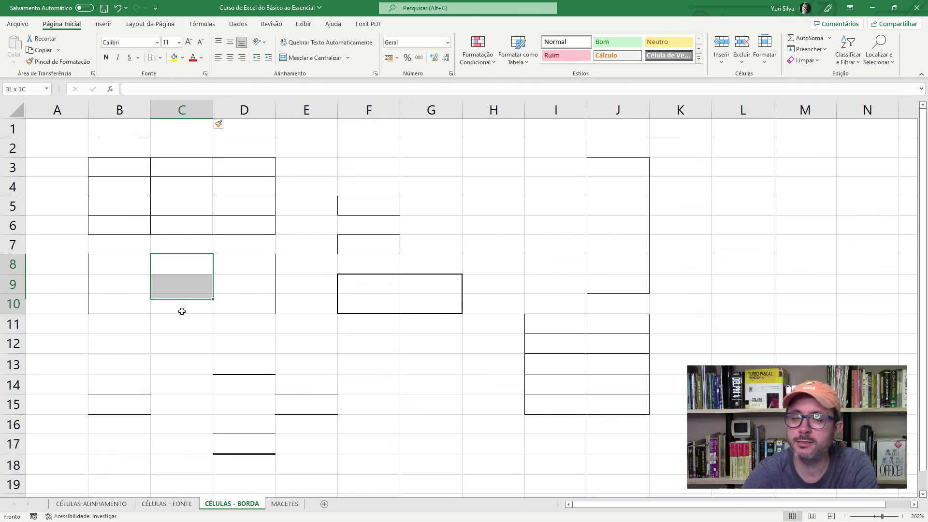
pyautogui.click(169, 267)
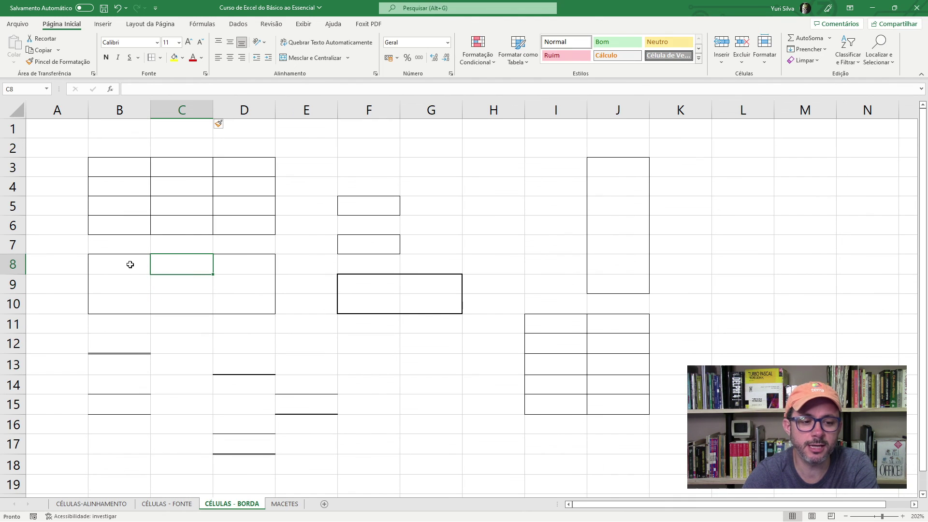
pyautogui.click(225, 261)
pyautogui.click(131, 256)
pyautogui.click(227, 257)
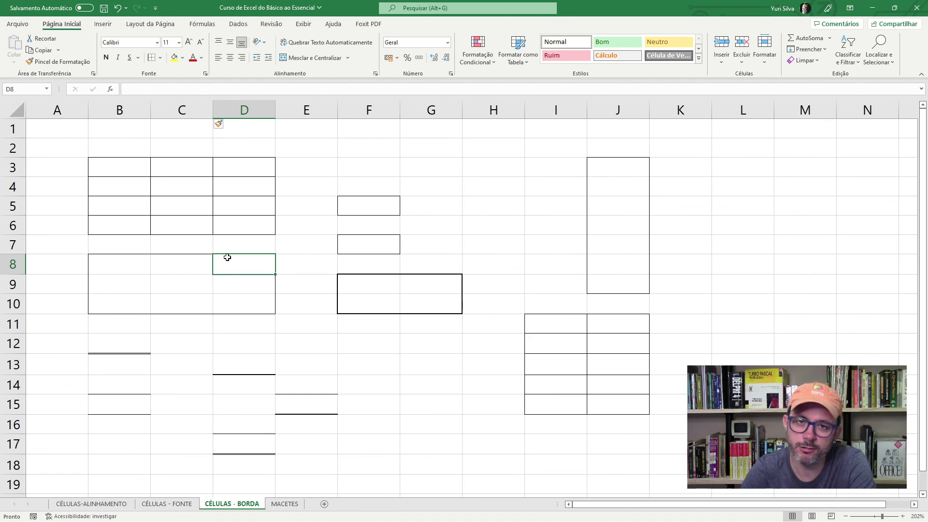
pyautogui.moveTo(185, 162); pyautogui.dragTo(186, 305)
pyautogui.click(193, 208)
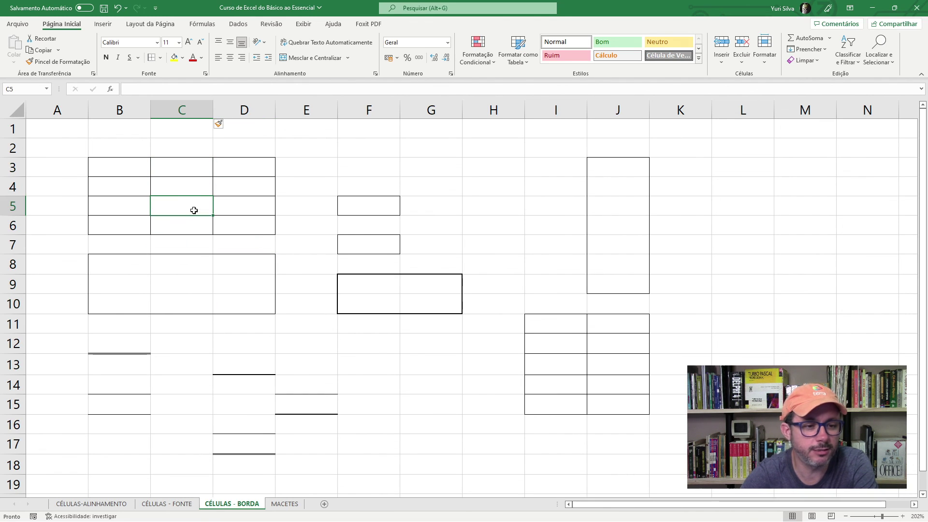
# Select all of row 4 and bring up its shortcut menu
pyautogui.click(13, 186)
pyautogui.click(246, 220)
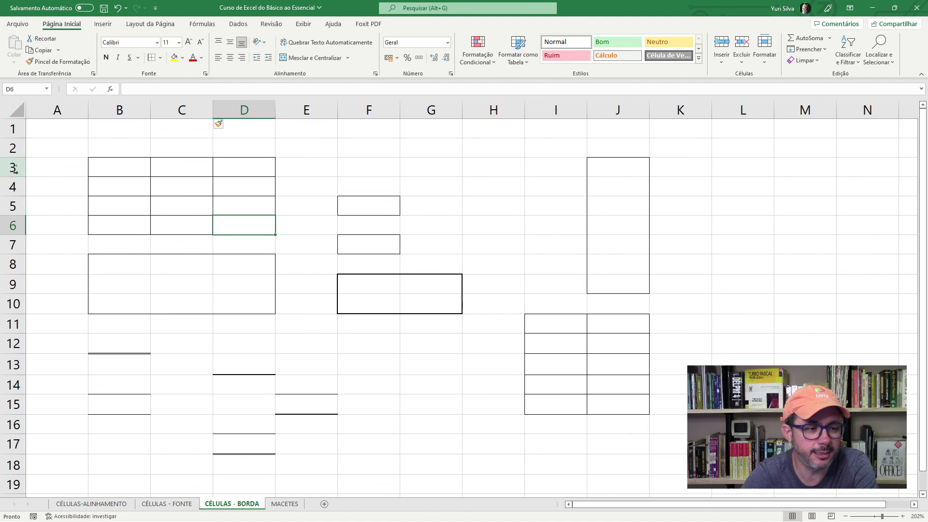
pyautogui.click(13, 187)
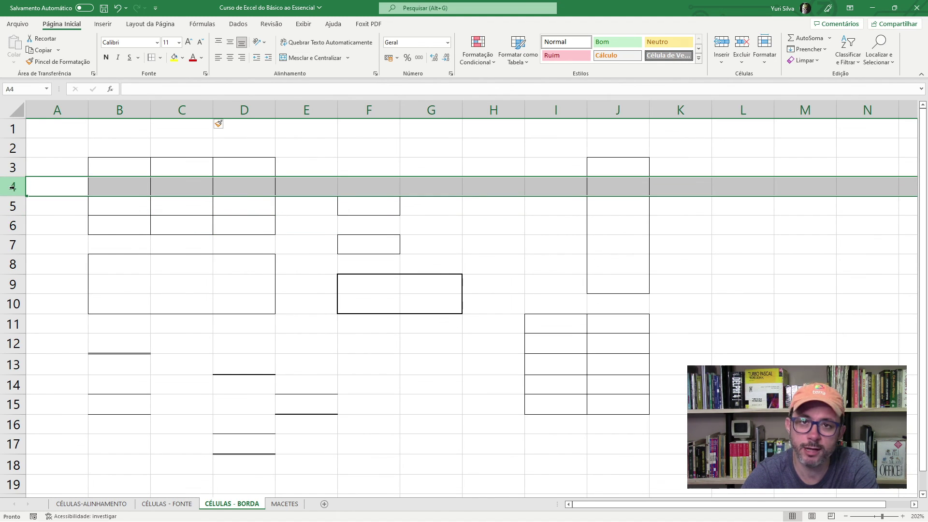
pyautogui.rightClick(13, 186)
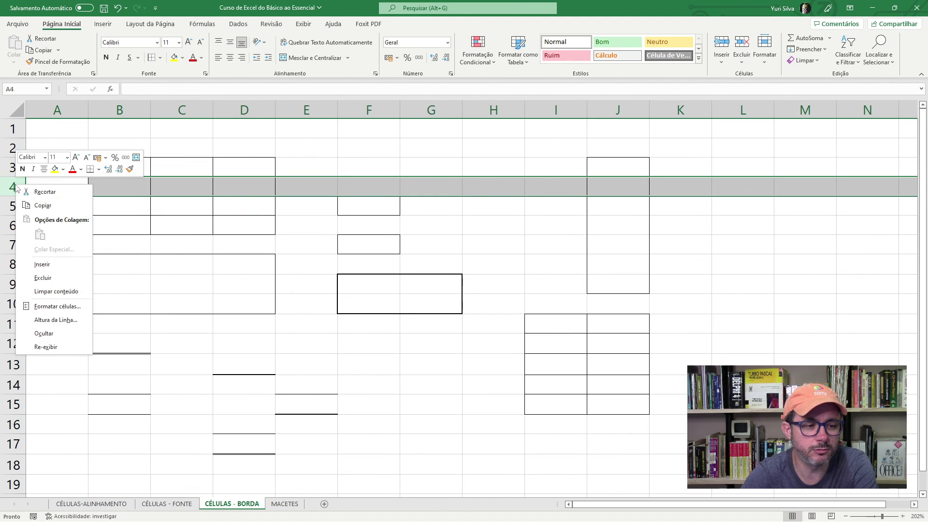
# Insert a blank row at row 4, then select B4:D4 and B3:D7 to verify the extended borders
pyautogui.click(44, 264)
pyautogui.click(152, 262)
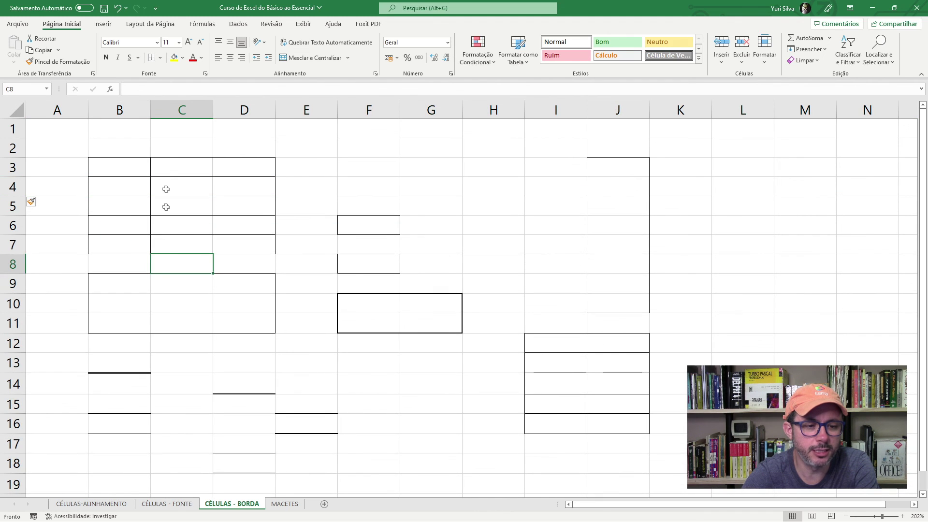
pyautogui.click(109, 192)
pyautogui.moveTo(128, 184); pyautogui.dragTo(238, 183)
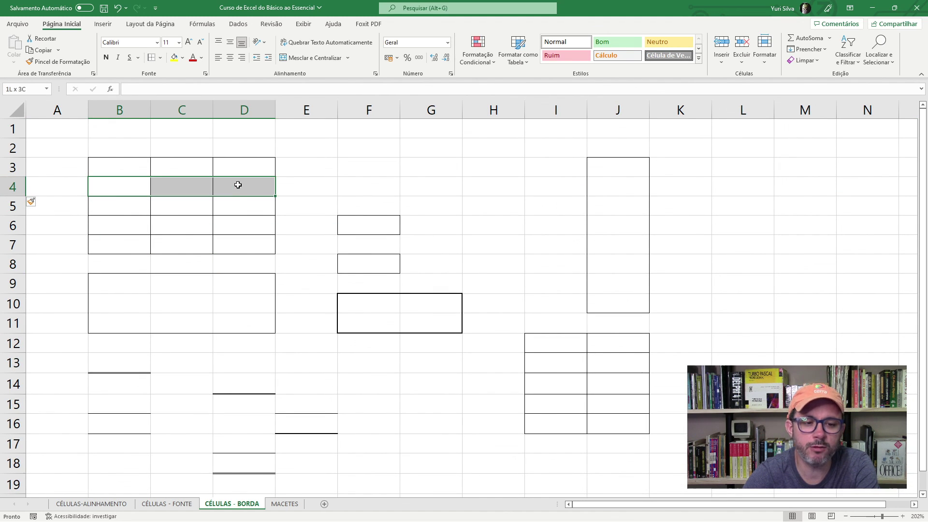
pyautogui.click(211, 228)
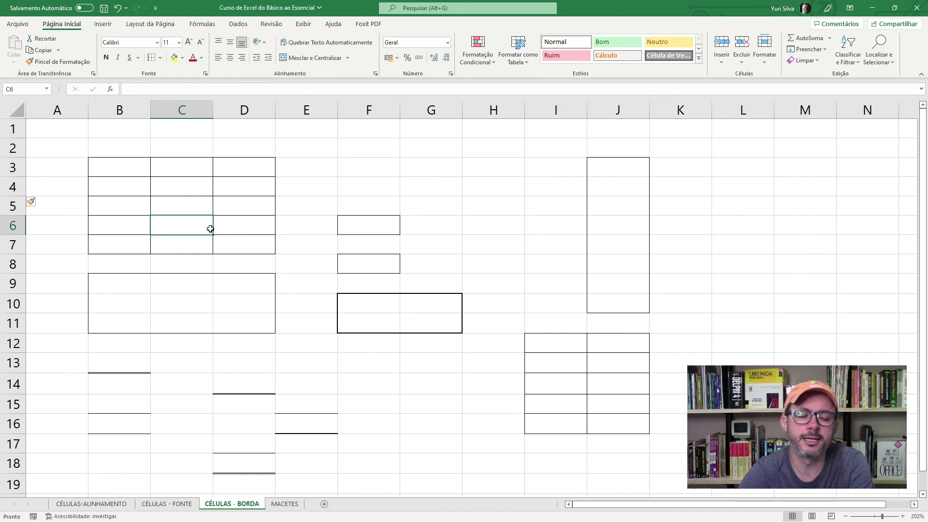
pyautogui.click(129, 167)
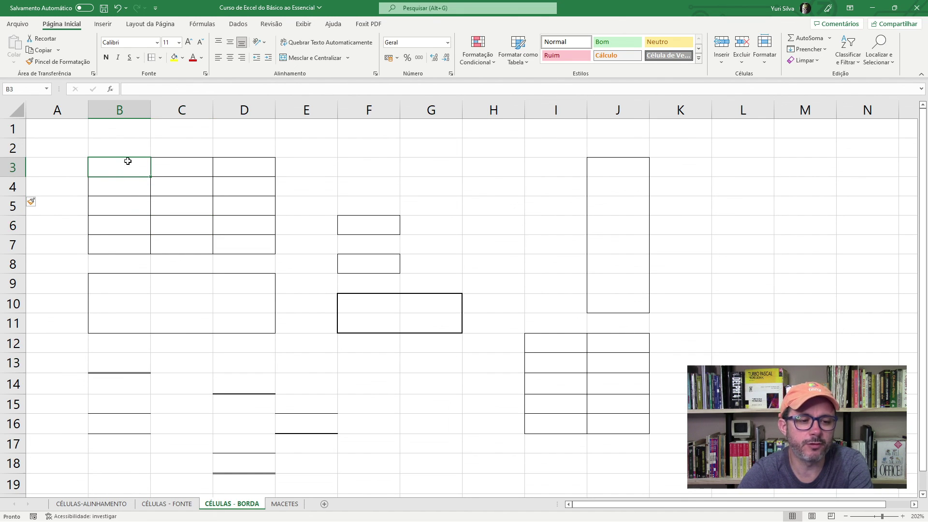
pyautogui.moveTo(129, 167); pyautogui.dragTo(227, 237)
pyautogui.click(125, 168)
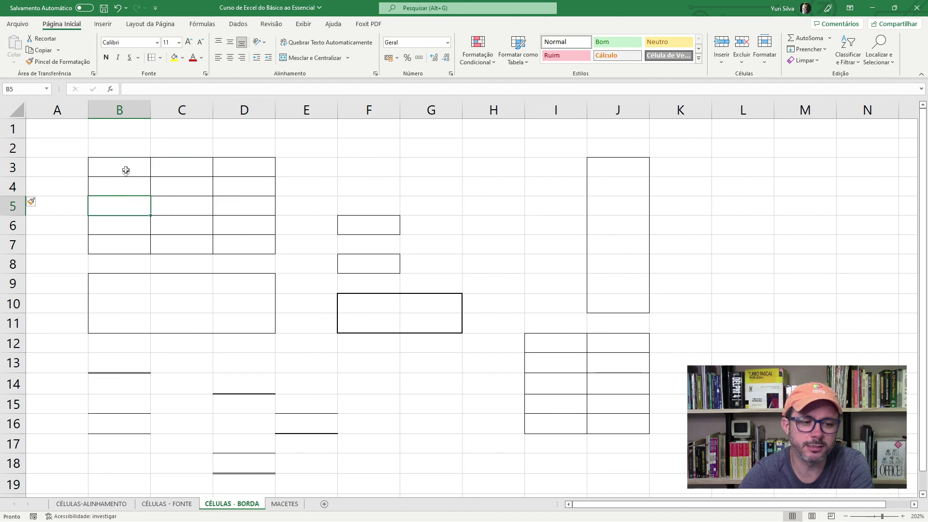